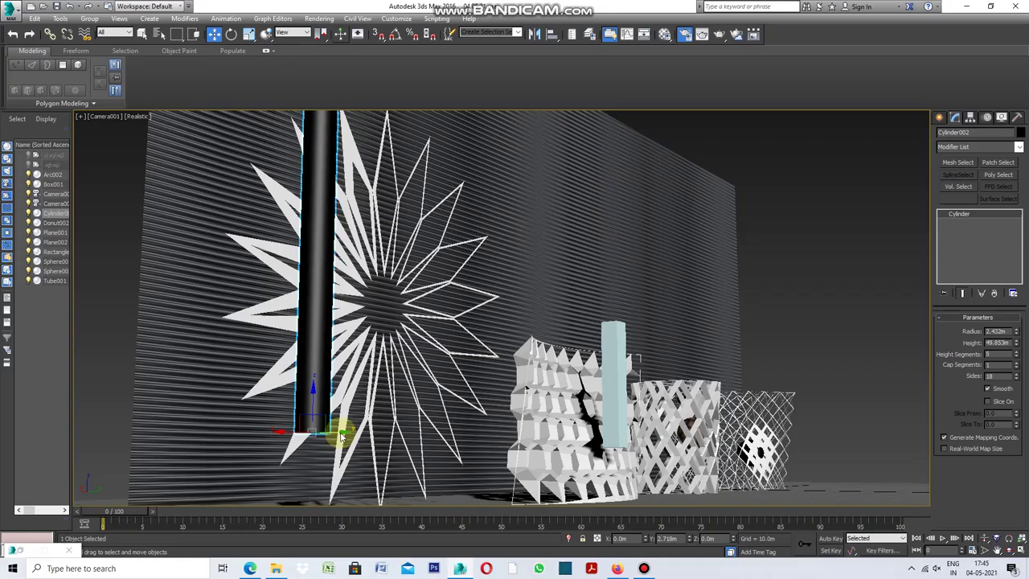
Drag black Cylinder002 right so it stands in front of the starburst panel
mouse_move(340, 429)
left_mouse_down()
mouse_move(458, 454)
mouse_move(291, 438)
mouse_move(356, 438)
mouse_move(433, 464)
mouse_move(491, 468)
mouse_move(493, 459)
mouse_move(168, 446)
mouse_move(498, 482)
mouse_move(320, 476)
mouse_move(174, 456)
mouse_move(489, 488)
mouse_move(321, 487)
mouse_move(223, 473)
mouse_move(403, 492)
left_mouse_up()
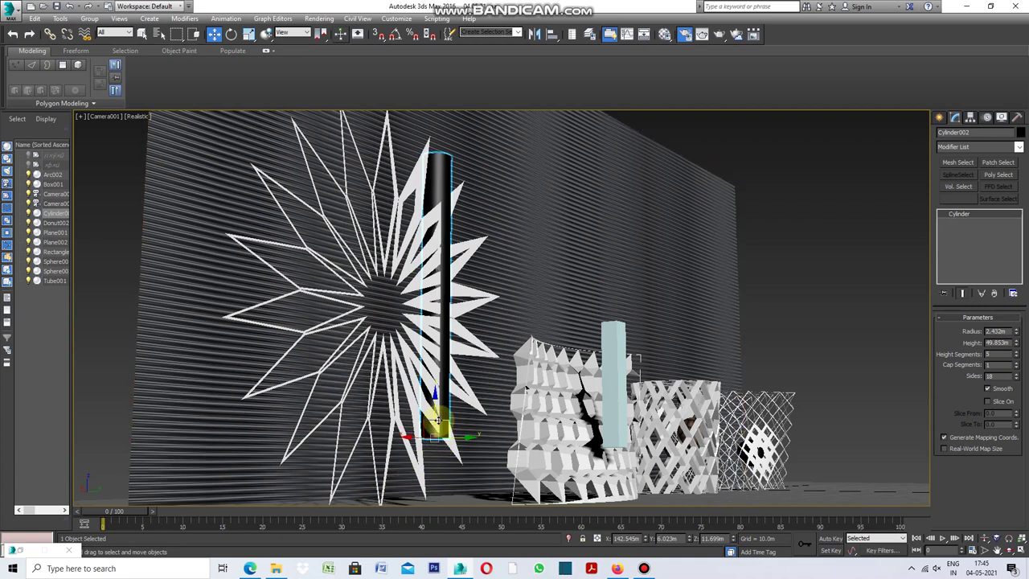
Adjust Cylinder002's height, set it back on the ground, and move it to the starburst's left edge
left_click_drag(434, 411, 435, 406)
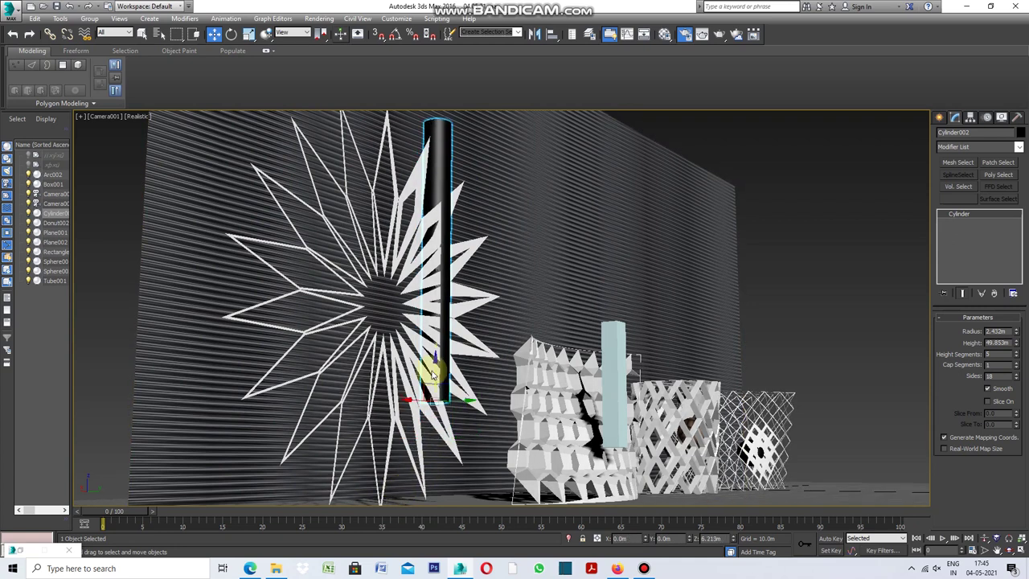
mouse_move(429, 327)
left_mouse_down()
mouse_move(427, 459)
mouse_move(426, 345)
left_mouse_up()
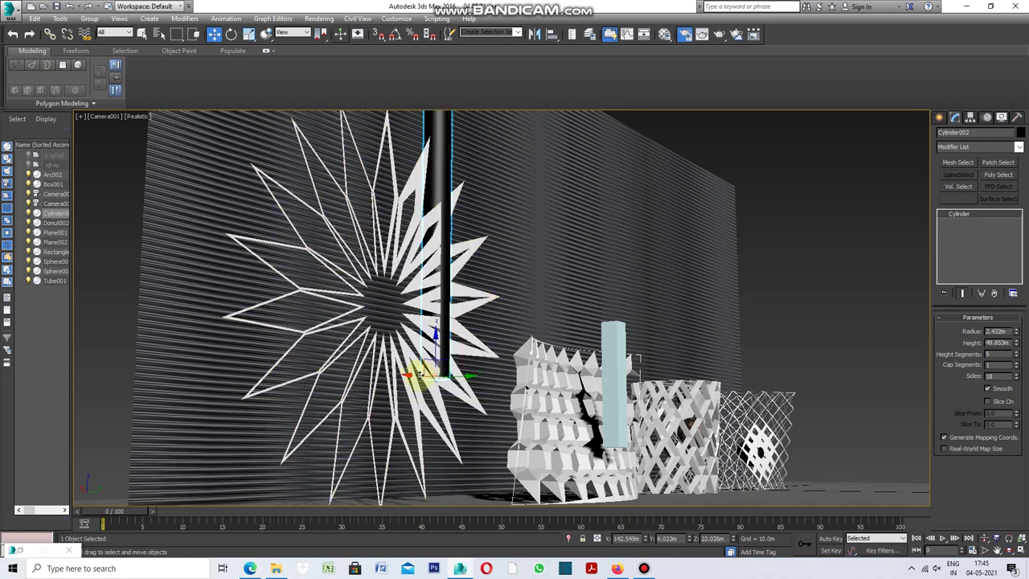
left_click_drag(418, 381, 385, 388)
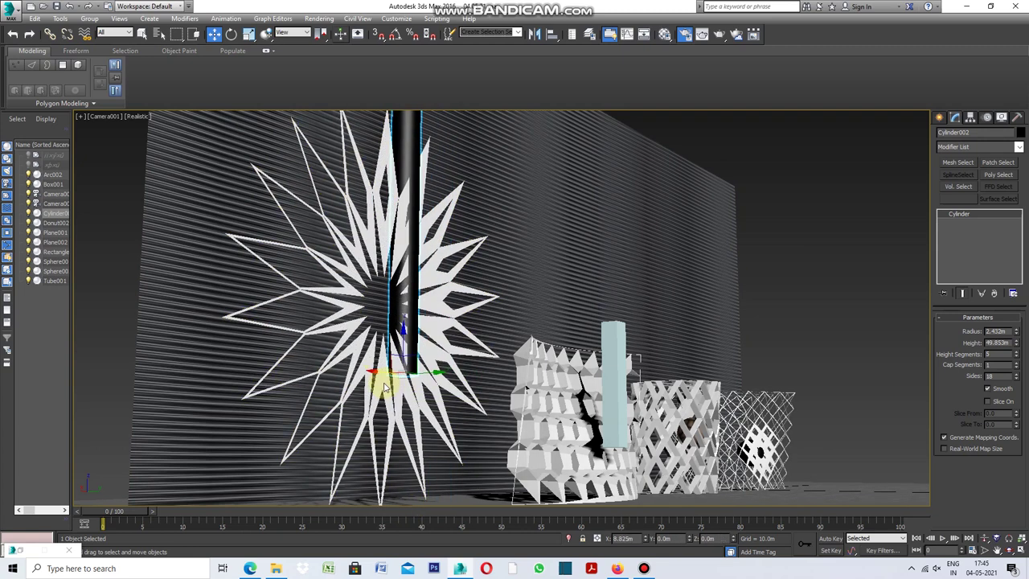
left_click_drag(400, 351, 404, 344)
left_click_drag(402, 303, 395, 238)
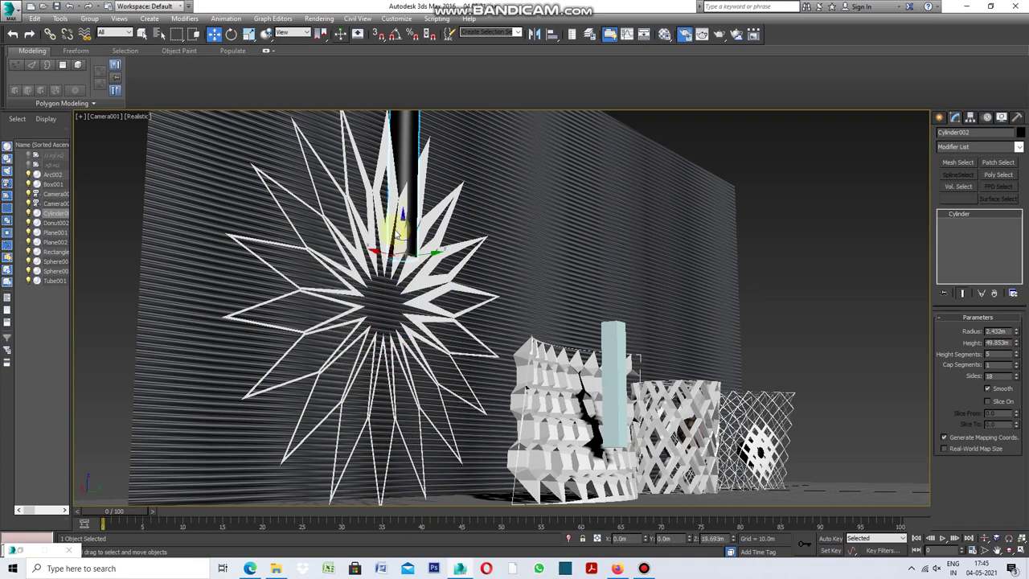
left_click_drag(393, 169, 389, 399)
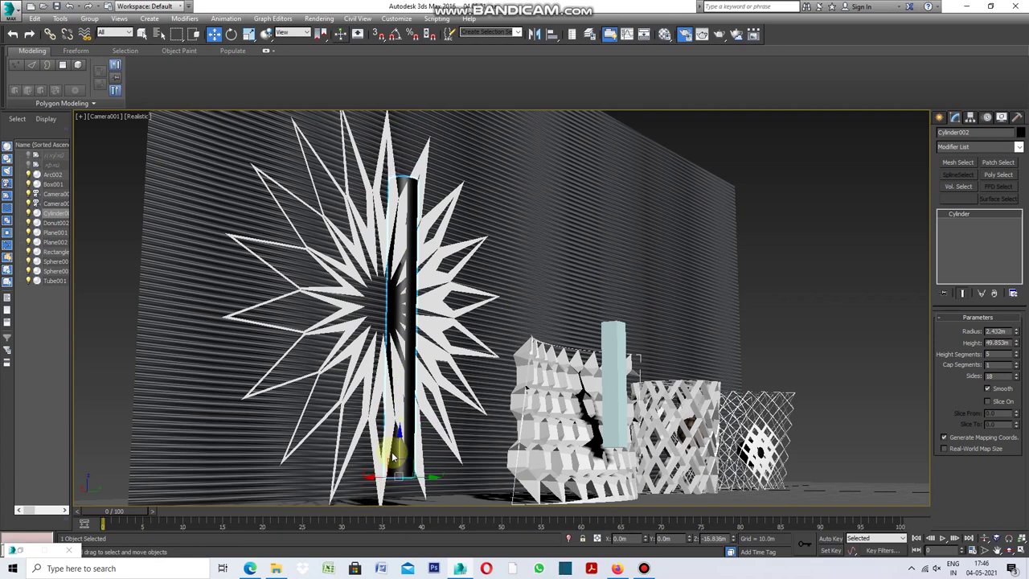
mouse_move(380, 479)
left_mouse_down()
mouse_move(240, 479)
mouse_move(444, 495)
mouse_move(248, 477)
left_mouse_up()
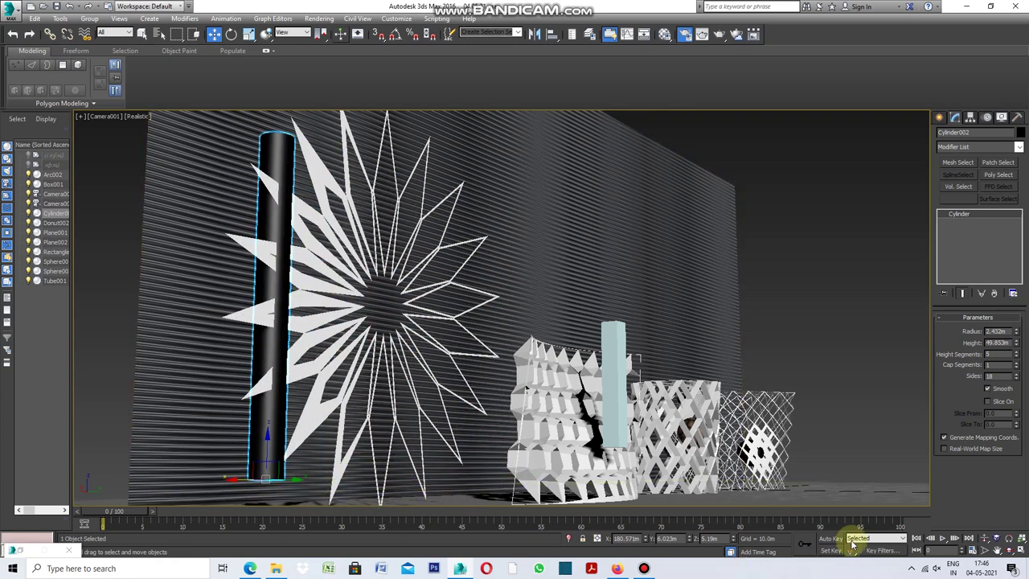
left_click(100, 119)
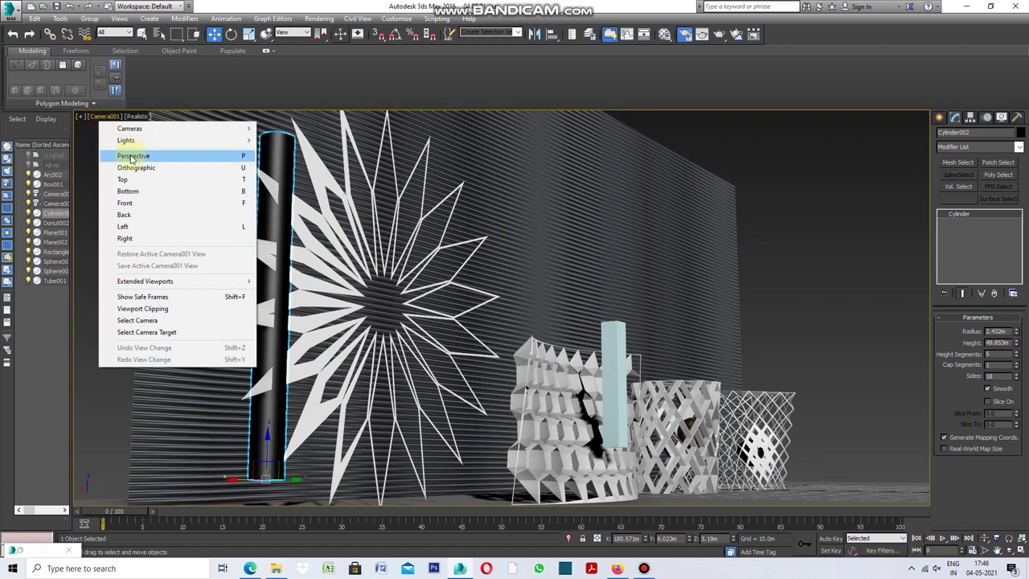
Change the Camera001 view to Perspective, framed close on the pyramid panel and lattices
left_click(133, 156)
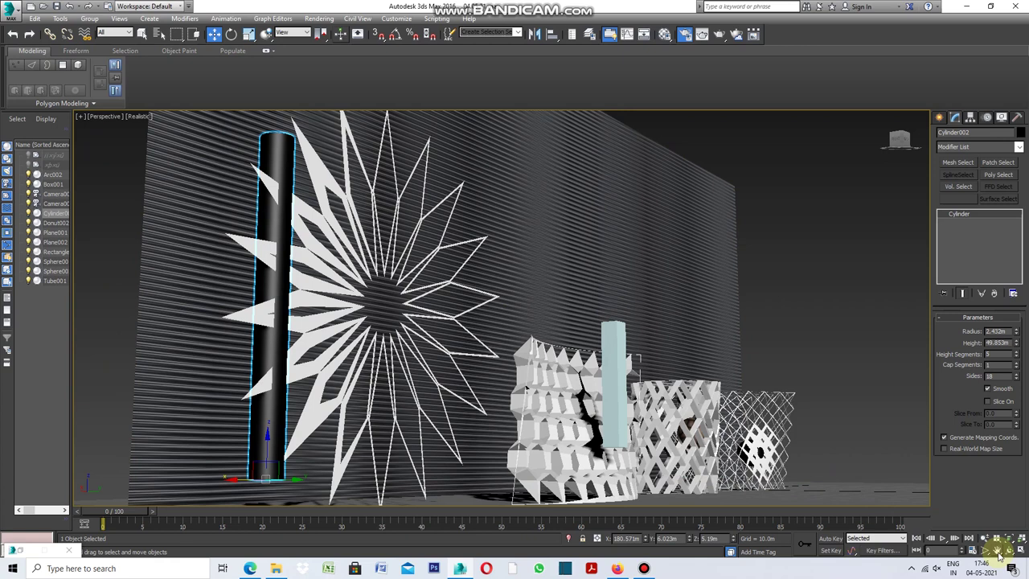
left_click(599, 454)
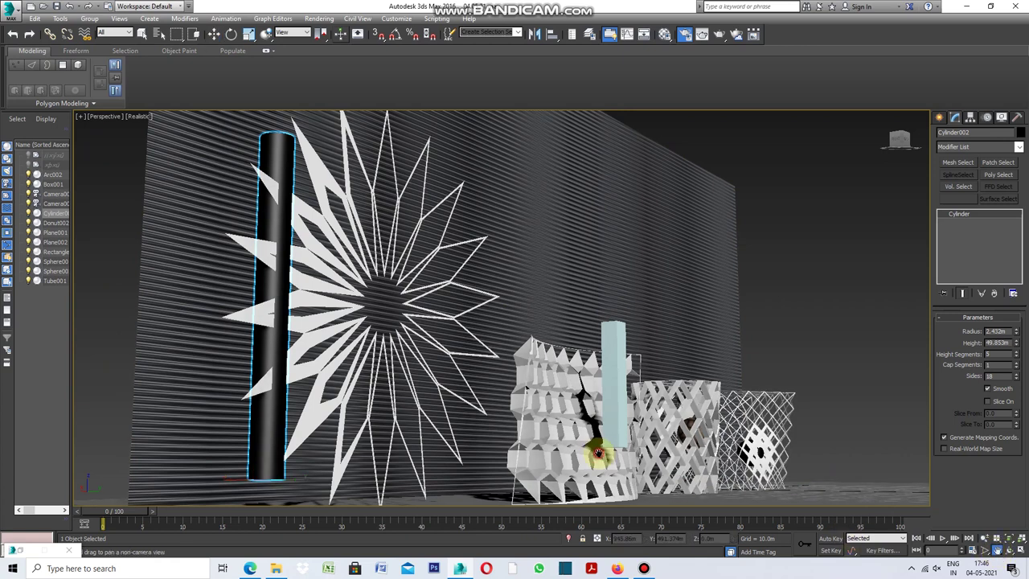
left_click_drag(599, 455, 493, 438)
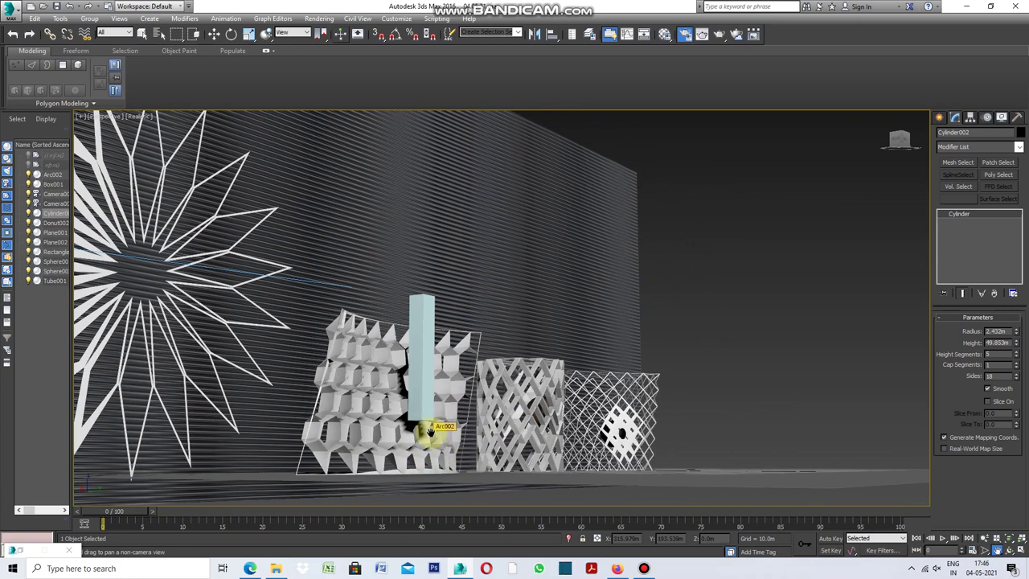
scroll(426, 430, "up", 2)
left_click_drag(443, 438, 451, 435)
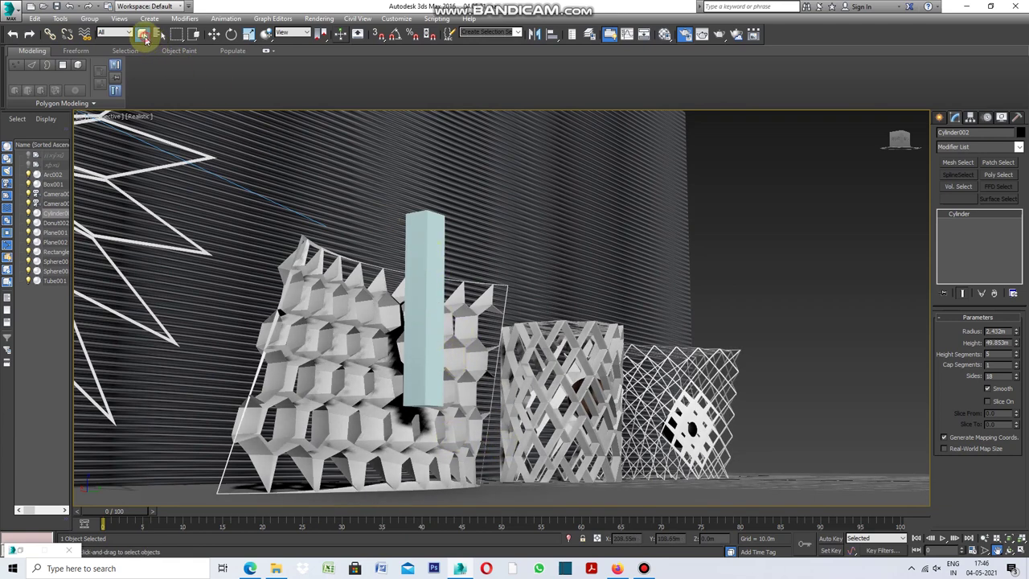
Sink the pale blue Box001 column into the pyramid panel, toward its right side
left_click(426, 264)
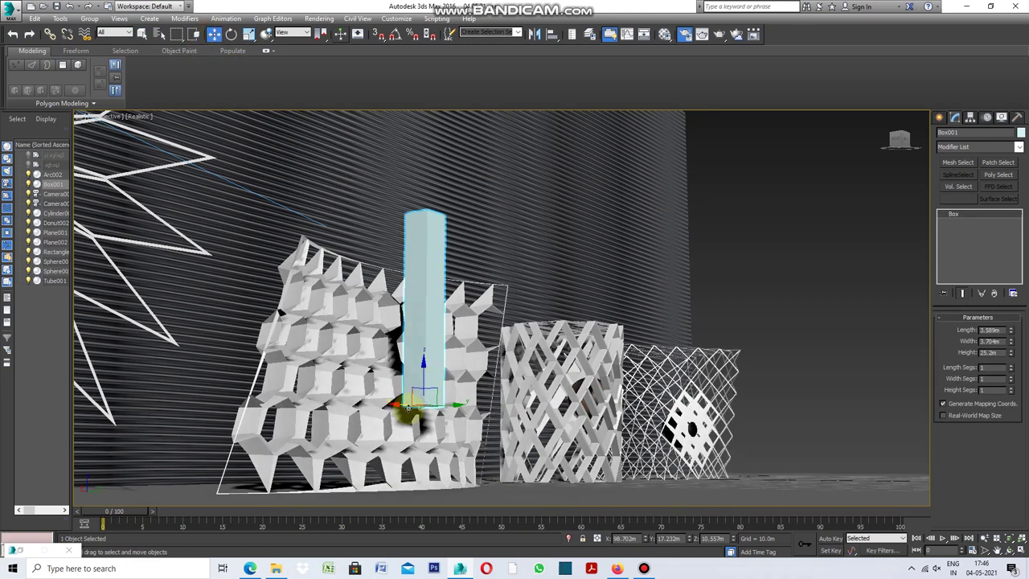
mouse_move(406, 405)
left_mouse_down()
mouse_move(258, 401)
mouse_move(599, 412)
mouse_move(482, 394)
mouse_move(218, 389)
mouse_move(531, 402)
mouse_move(282, 411)
mouse_move(411, 428)
left_mouse_up()
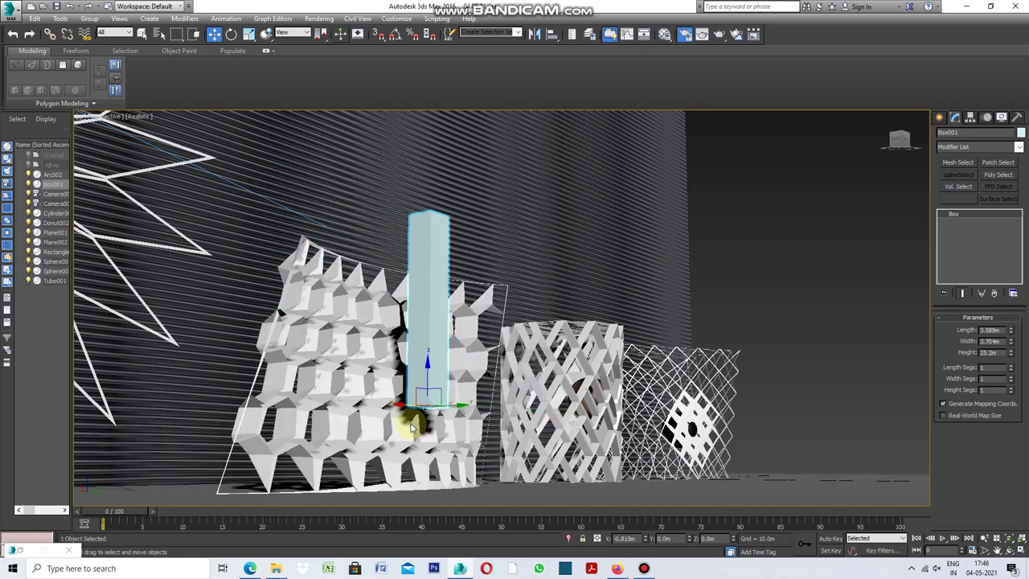
mouse_move(429, 366)
left_mouse_down()
mouse_move(434, 551)
mouse_move(436, 413)
mouse_move(454, 358)
left_mouse_up()
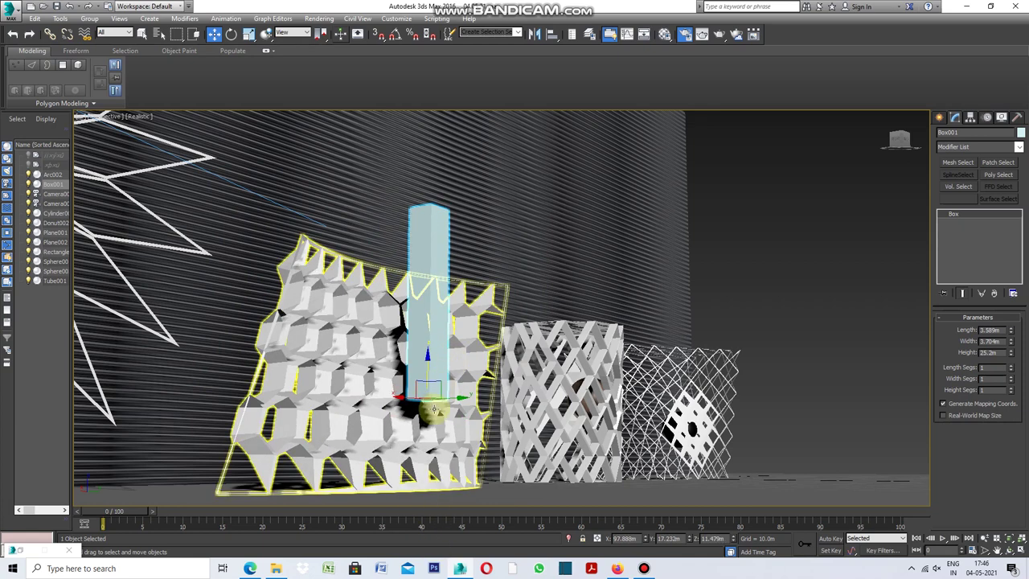
left_click_drag(410, 399, 418, 408)
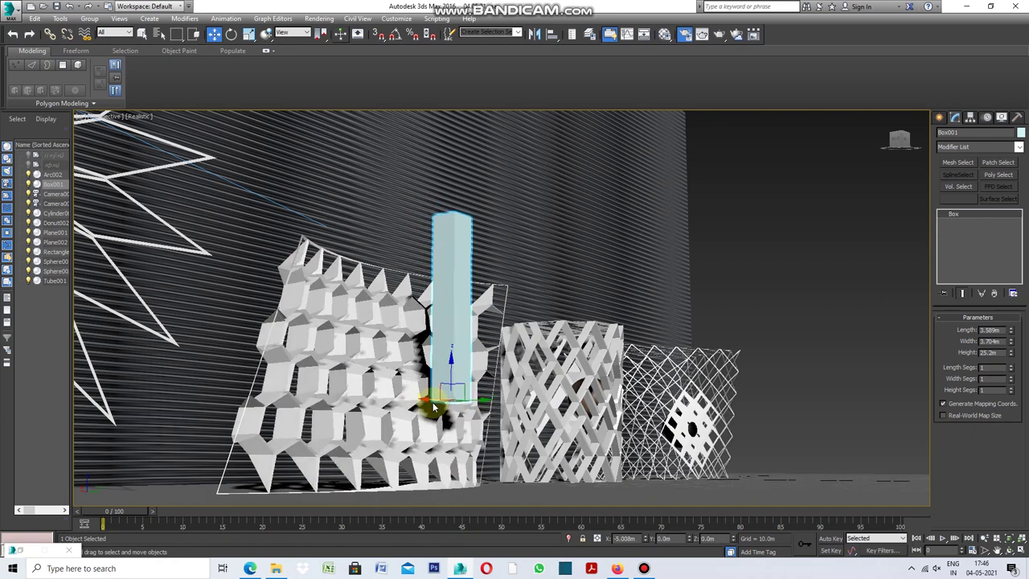
mouse_move(460, 408)
left_mouse_down()
mouse_move(515, 416)
mouse_move(500, 434)
mouse_move(474, 434)
mouse_move(488, 436)
left_mouse_up()
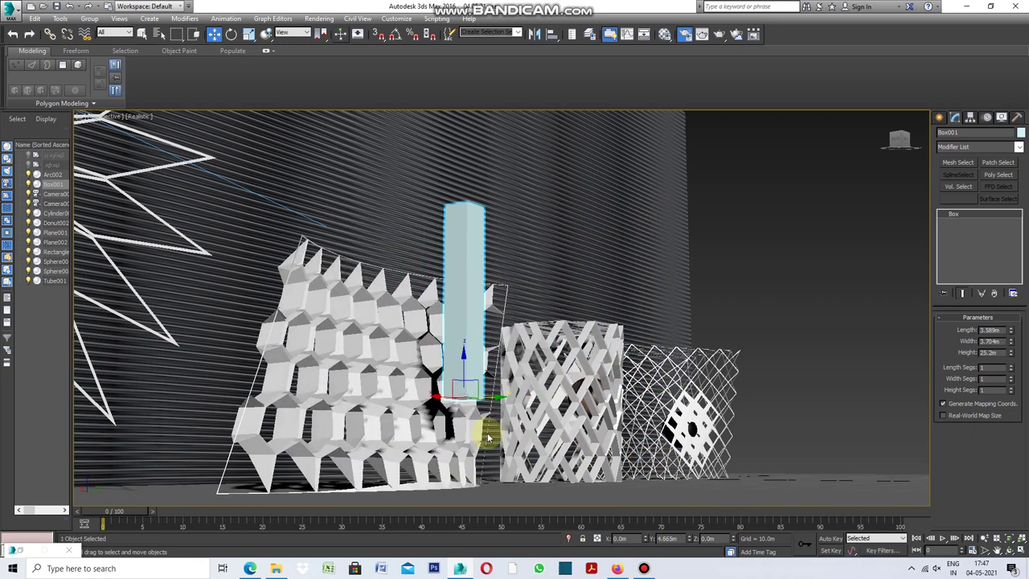
Invert Arc002's Vol. Select, then move Box001 along X to the panel's right edge
left_click(416, 342)
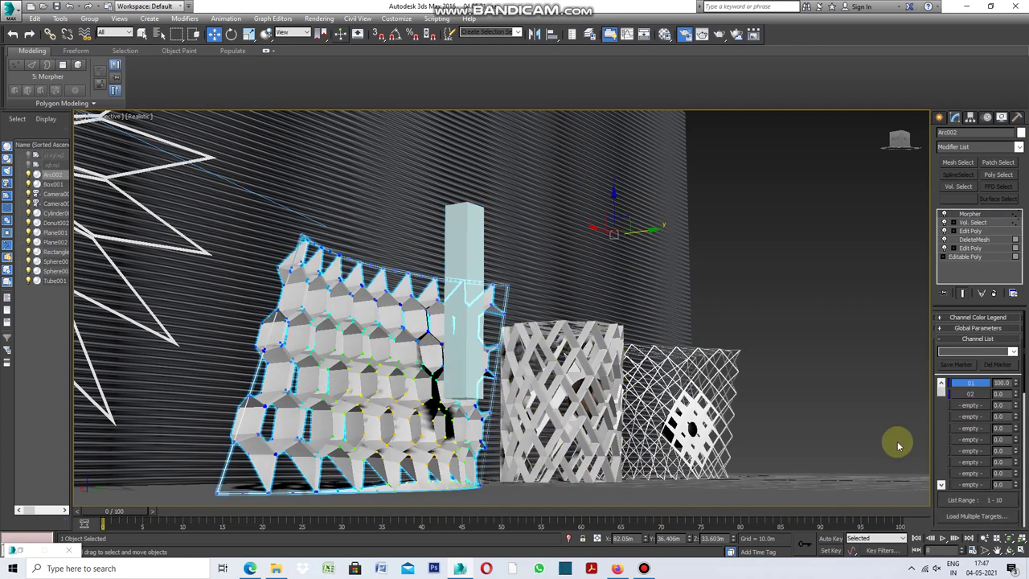
left_click(987, 225)
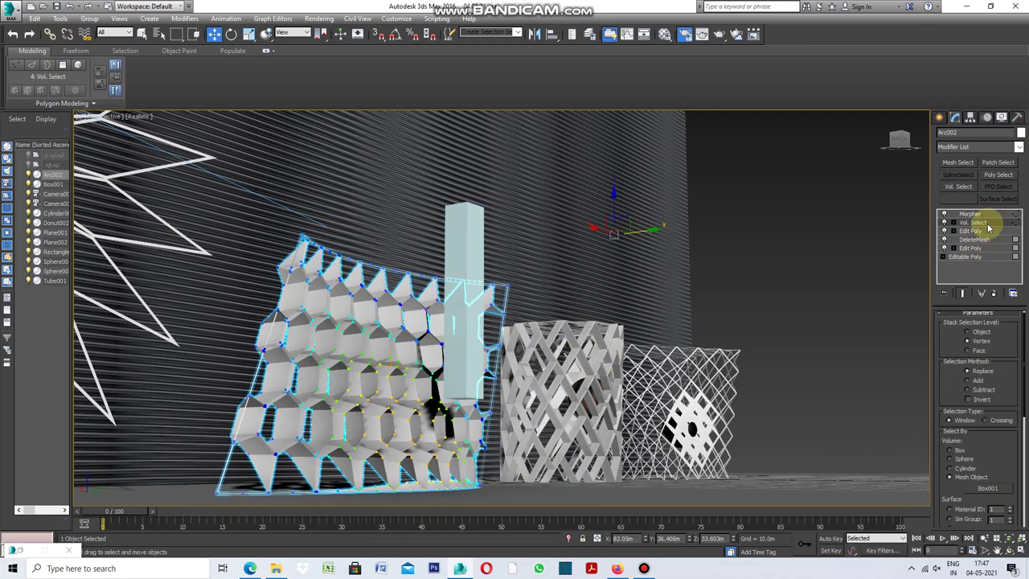
left_click(968, 399)
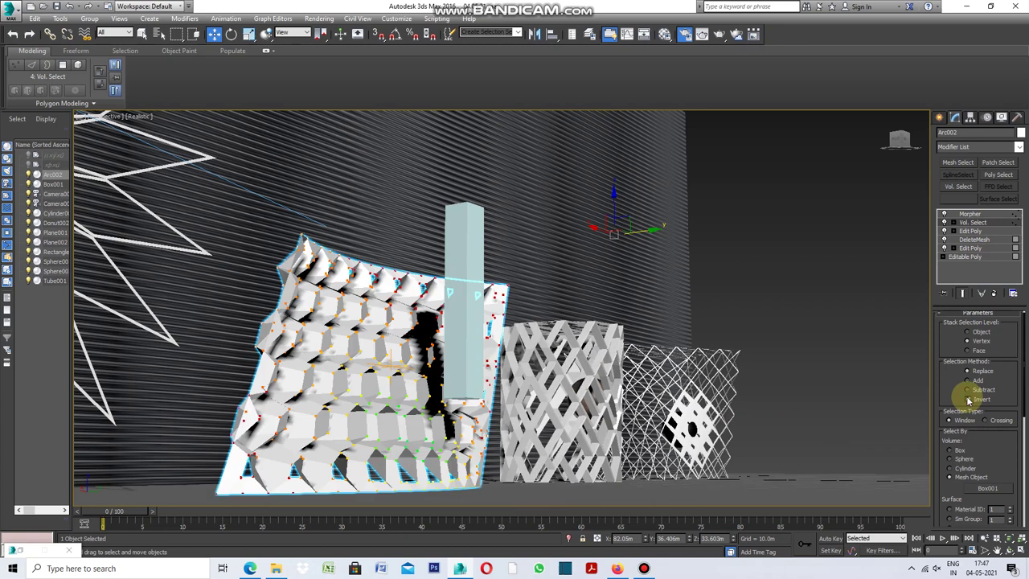
left_click(862, 348)
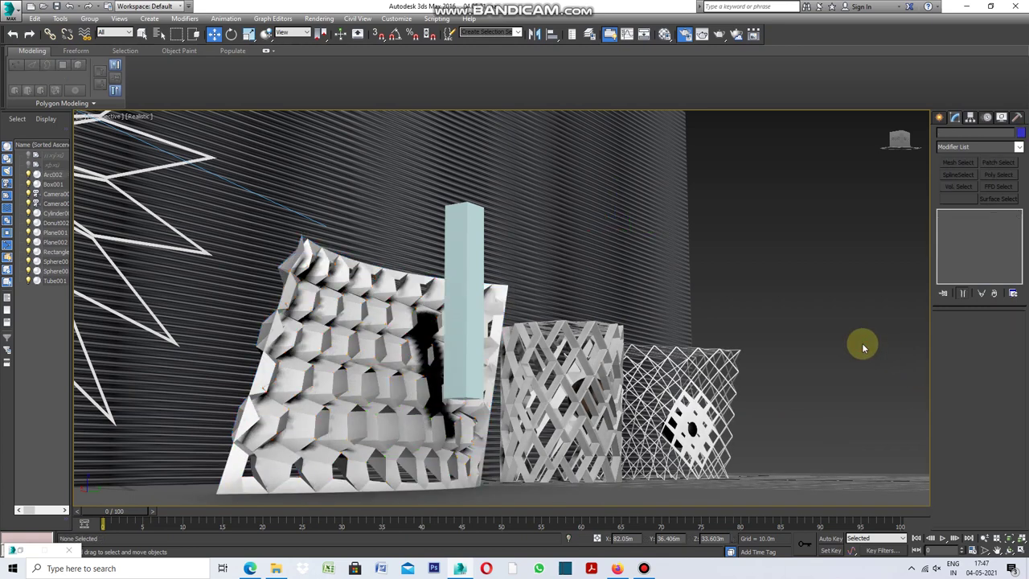
left_click(460, 347)
mouse_move(443, 402)
left_mouse_down()
mouse_move(412, 402)
mouse_move(456, 402)
mouse_move(333, 375)
mouse_move(552, 424)
mouse_move(446, 418)
mouse_move(512, 448)
mouse_move(484, 465)
mouse_move(361, 437)
mouse_move(542, 469)
mouse_move(475, 471)
mouse_move(328, 445)
mouse_move(541, 490)
left_mouse_up()
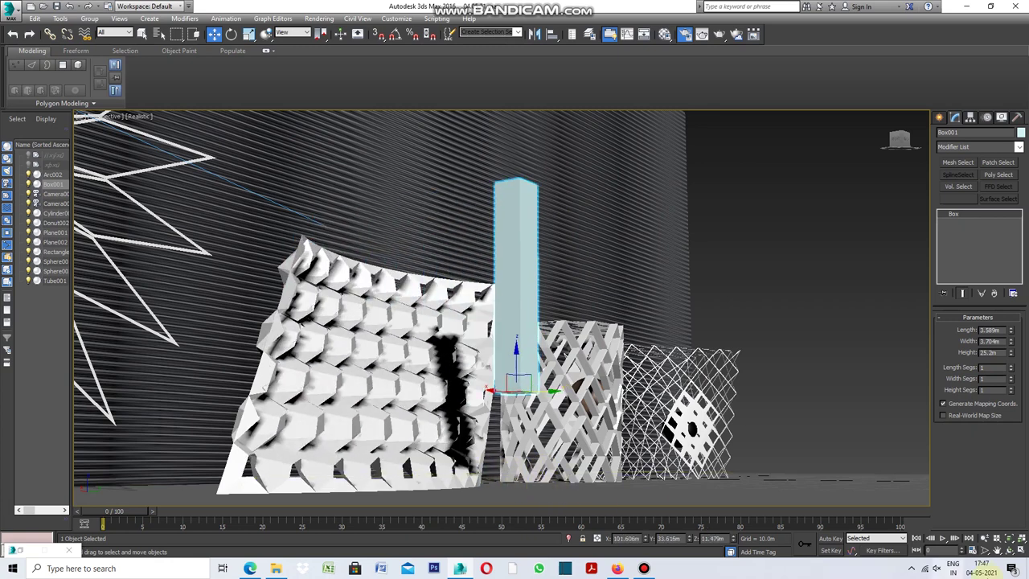
Move Box001 left and up so it stands in the middle of the panel
left_click(508, 391)
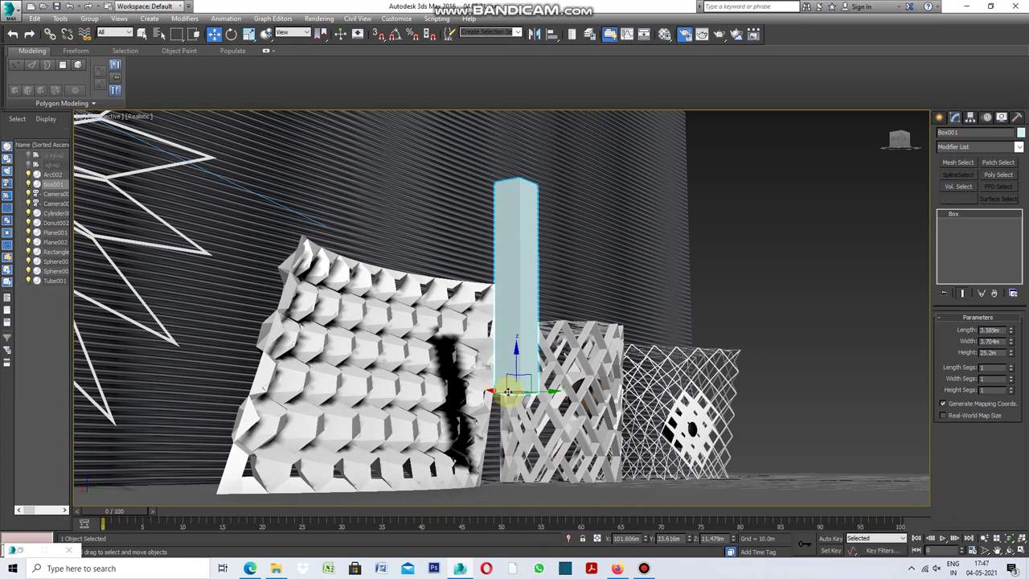
mouse_move(542, 391)
left_mouse_down()
mouse_move(265, 397)
mouse_move(484, 392)
mouse_move(171, 415)
mouse_move(510, 413)
mouse_move(200, 415)
mouse_move(489, 413)
mouse_move(238, 416)
mouse_move(489, 413)
mouse_move(218, 405)
mouse_move(420, 416)
left_mouse_up()
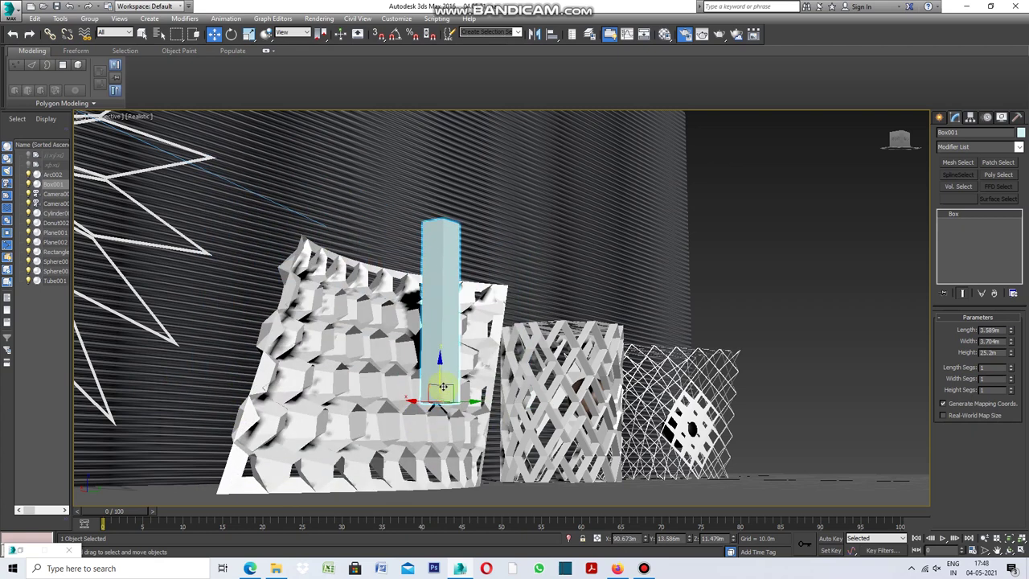
left_click_drag(437, 465, 443, 341)
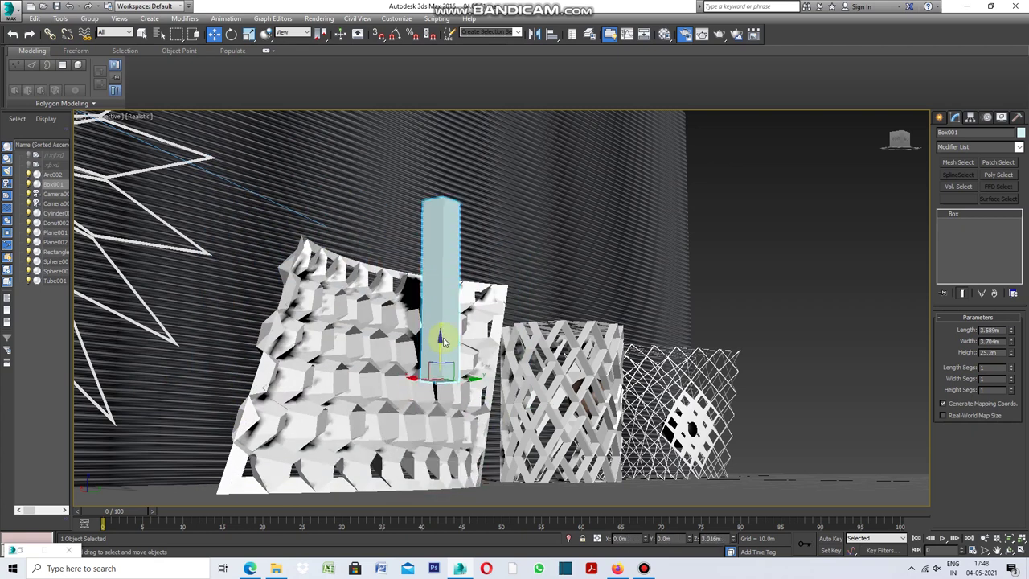
mouse_move(448, 431)
left_mouse_down()
mouse_move(438, 247)
mouse_move(447, 402)
left_mouse_up()
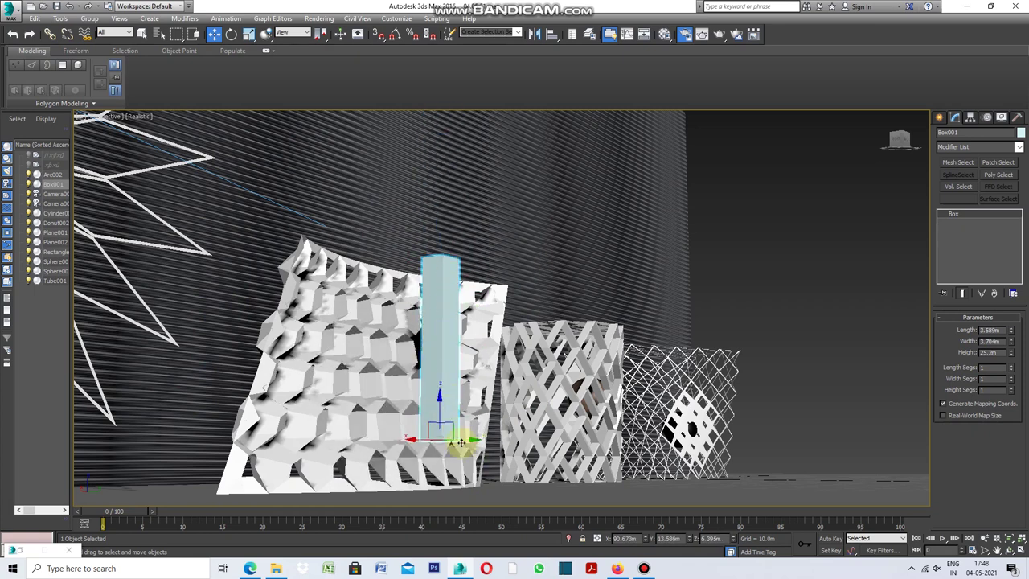
mouse_move(441, 444)
left_mouse_down()
mouse_move(506, 437)
mouse_move(333, 426)
mouse_move(472, 432)
left_mouse_up()
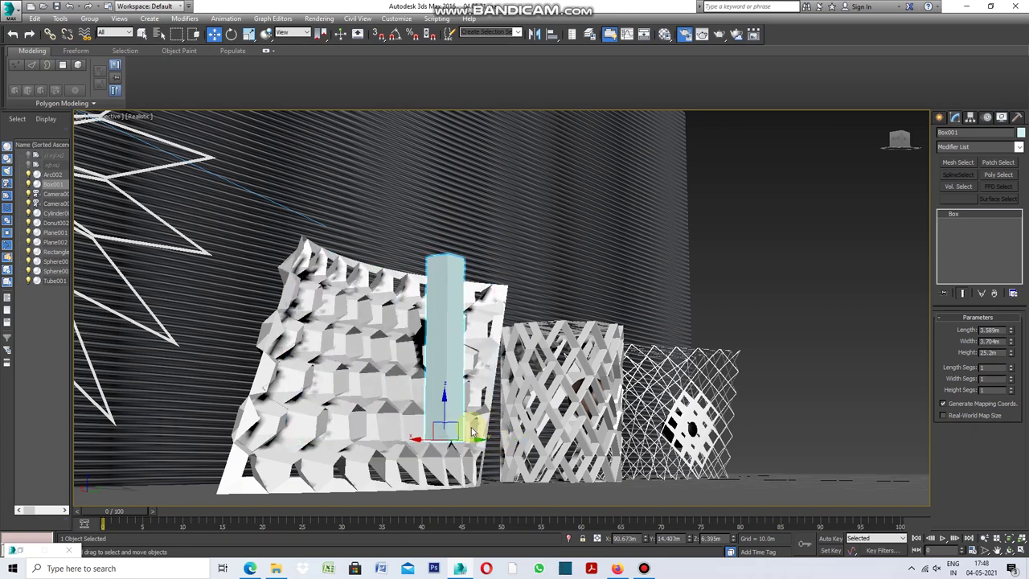
left_click(997, 552)
Frame the white lattice tower and wireframe lattice box closely, and select brown Sphere002
mouse_move(599, 489)
left_mouse_down()
mouse_move(590, 477)
mouse_move(400, 454)
mouse_move(403, 476)
left_mouse_up()
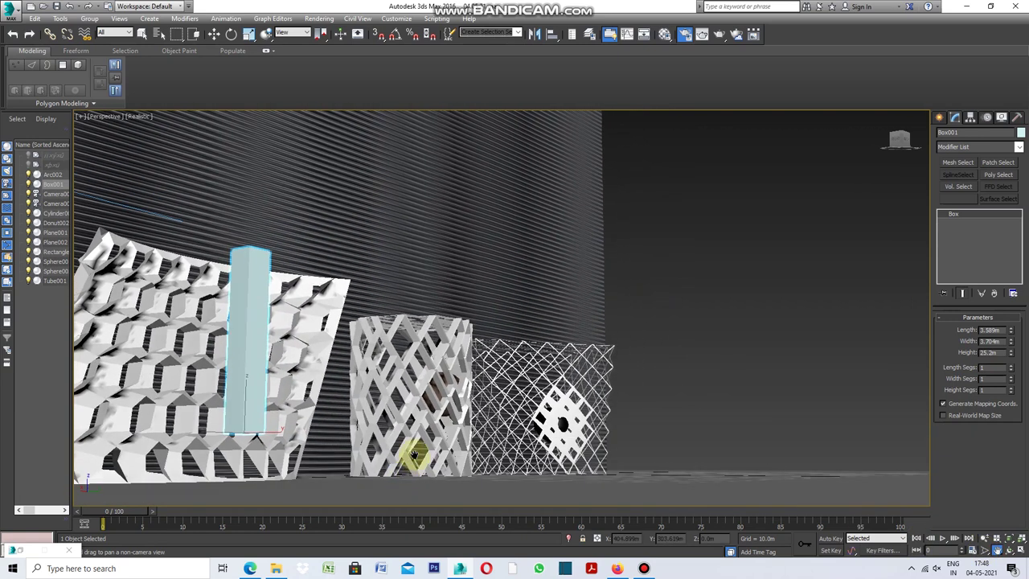
scroll(408, 448, "up", 2)
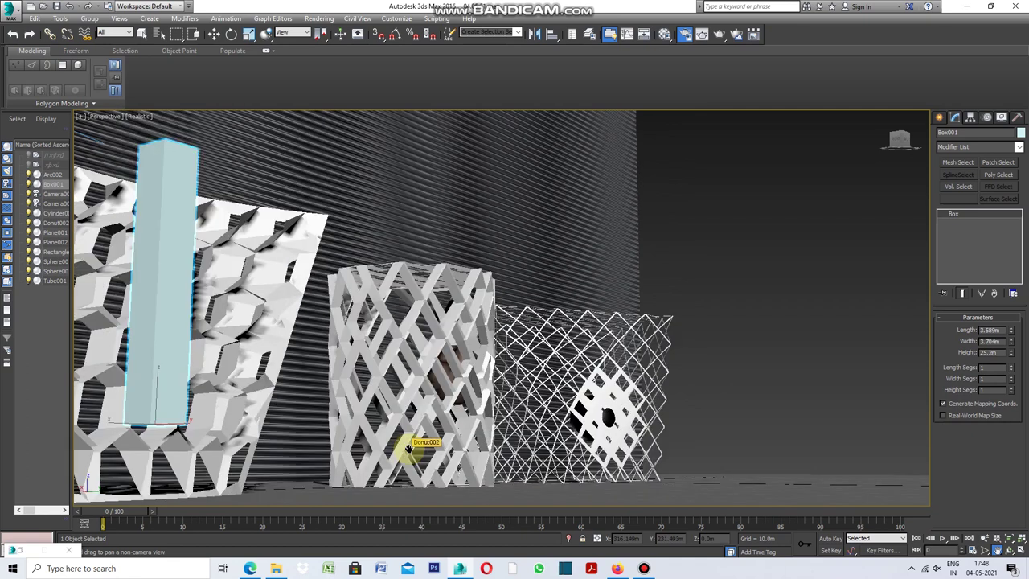
scroll(401, 437, "up", 2)
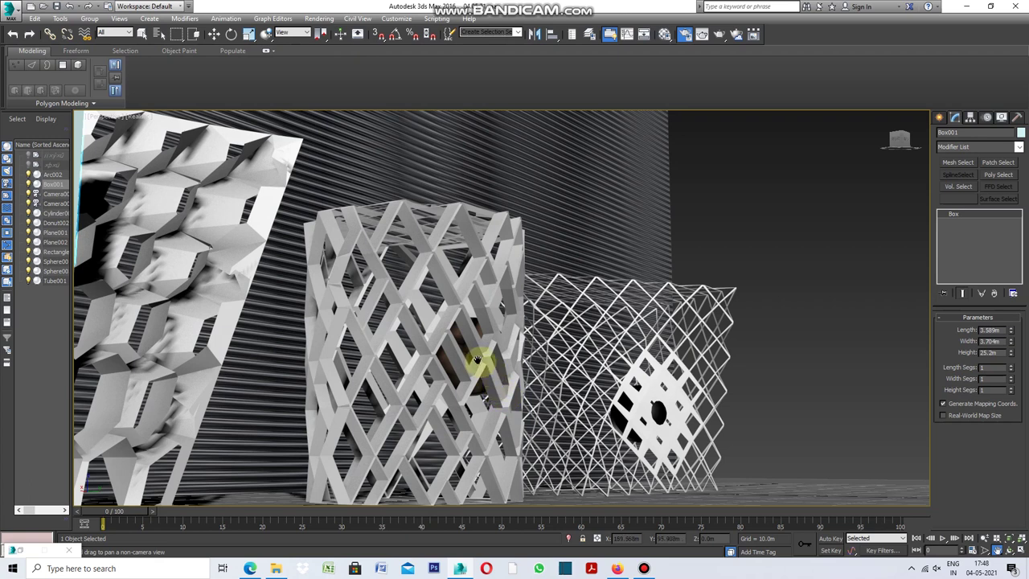
left_click(142, 35)
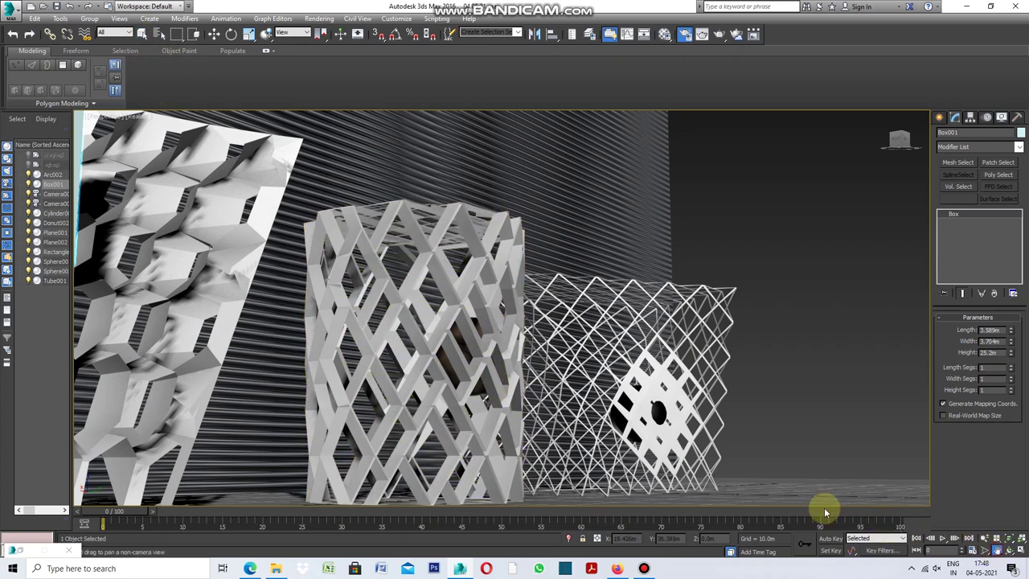
mouse_move(512, 381)
left_mouse_down()
mouse_move(402, 356)
mouse_move(342, 361)
left_mouse_up()
scroll(339, 361, "up", 2)
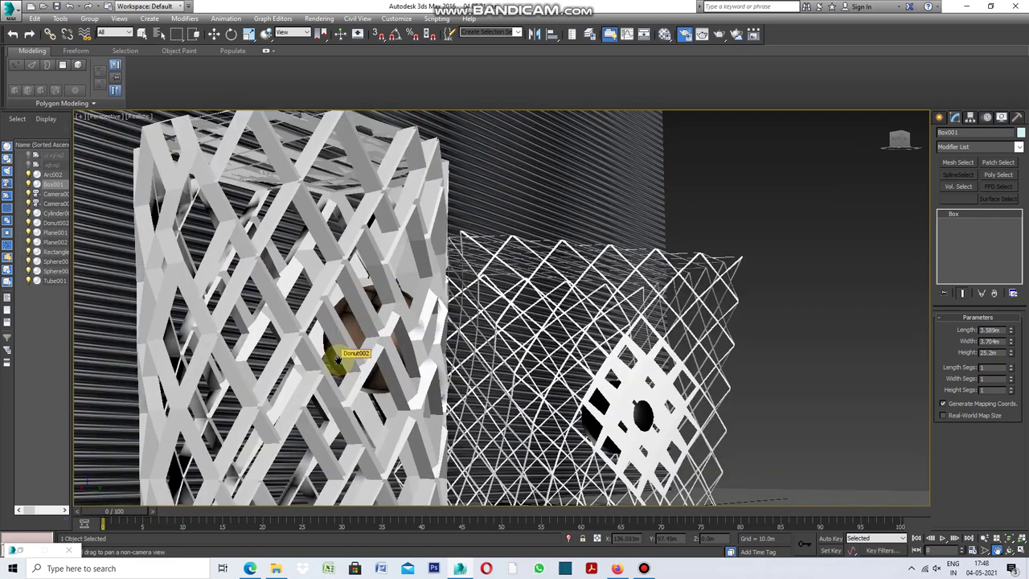
left_click(145, 35)
left_click(352, 323)
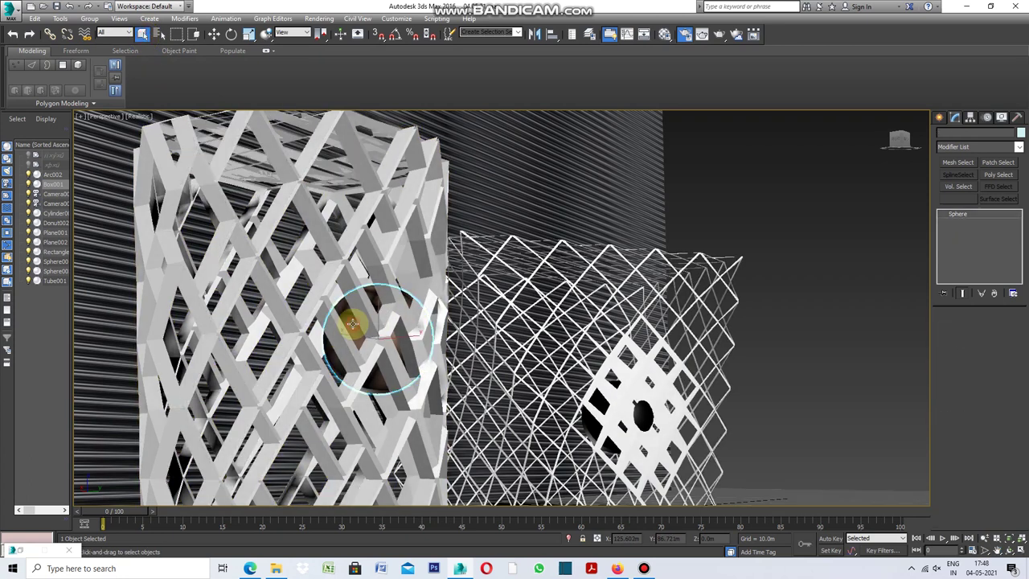
Move Sphere002 down to sit near the base of the white lattice tower
left_click(215, 34)
mouse_move(410, 341)
left_mouse_down()
mouse_move(555, 367)
mouse_move(519, 368)
left_mouse_up()
mouse_move(516, 329)
left_mouse_down()
mouse_move(361, 300)
mouse_move(166, 295)
mouse_move(337, 305)
mouse_move(492, 333)
mouse_move(166, 310)
mouse_move(471, 337)
mouse_move(347, 344)
mouse_move(168, 319)
mouse_move(410, 340)
mouse_move(217, 336)
left_mouse_up()
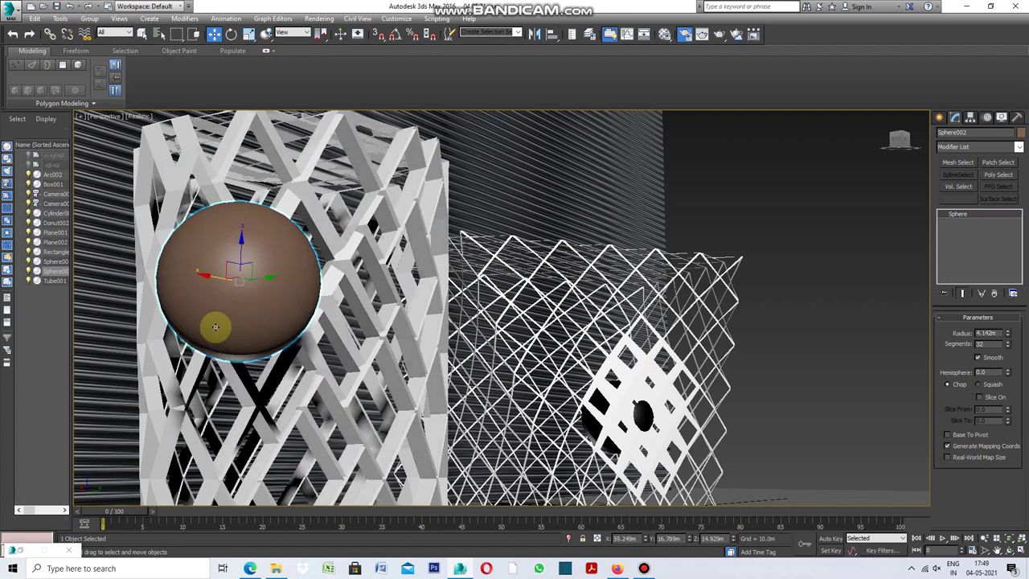
mouse_move(239, 259)
left_mouse_down()
mouse_move(230, 160)
mouse_move(275, 404)
mouse_move(305, 466)
mouse_move(329, 184)
mouse_move(330, 285)
left_mouse_up()
mouse_move(215, 283)
left_mouse_down()
mouse_move(452, 335)
mouse_move(367, 344)
mouse_move(163, 335)
mouse_move(332, 352)
left_mouse_up()
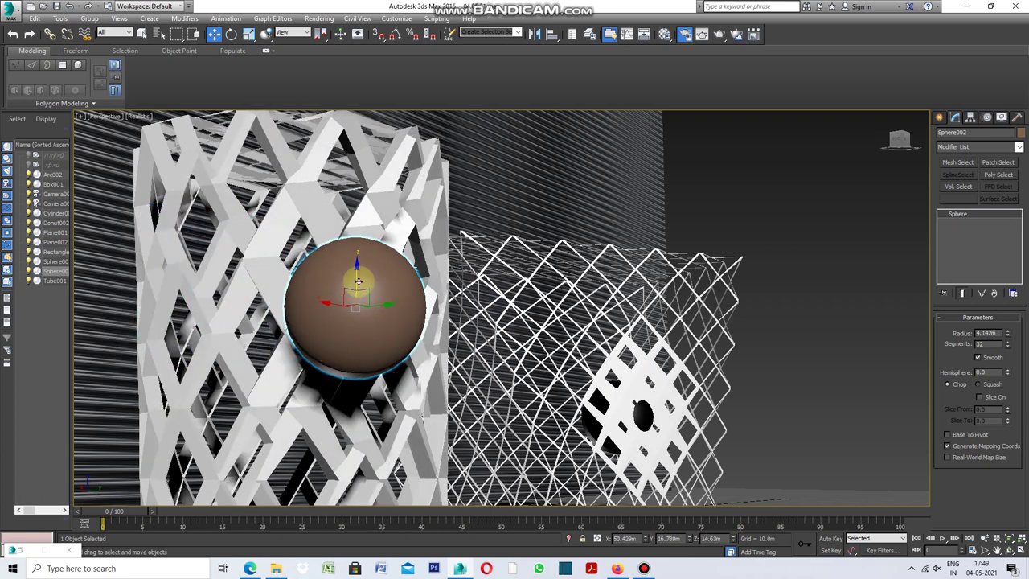
mouse_move(360, 286)
left_mouse_down()
mouse_move(346, 418)
mouse_move(354, 566)
mouse_move(405, 166)
mouse_move(404, 373)
mouse_move(418, 482)
mouse_move(424, 135)
mouse_move(434, 475)
mouse_move(455, 138)
mouse_move(439, 392)
left_mouse_up()
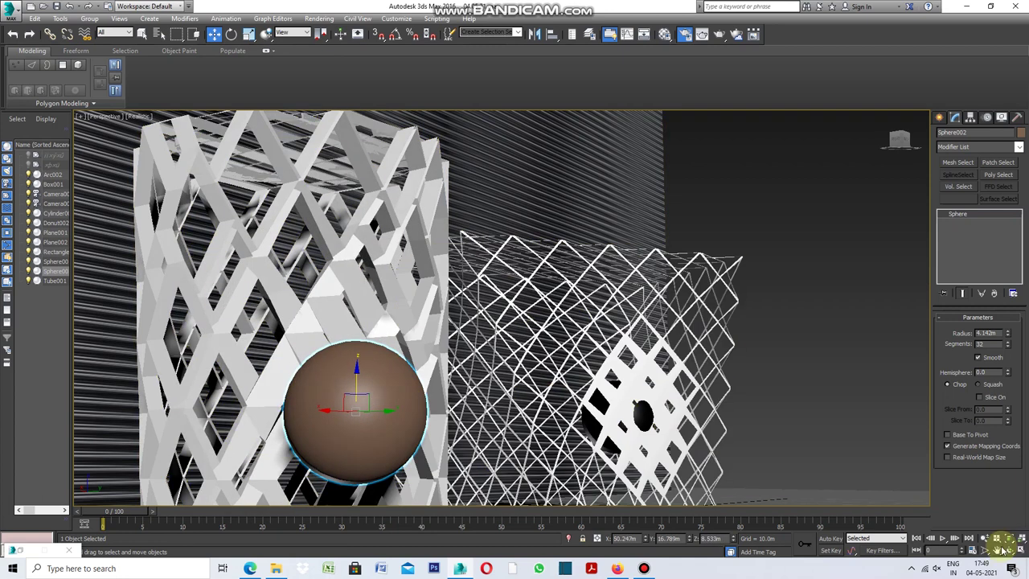
Pan and zoom the view onto the wireframe lattice box
mouse_move(820, 461)
middle_mouse_down()
mouse_move(764, 432)
mouse_move(430, 383)
middle_mouse_up()
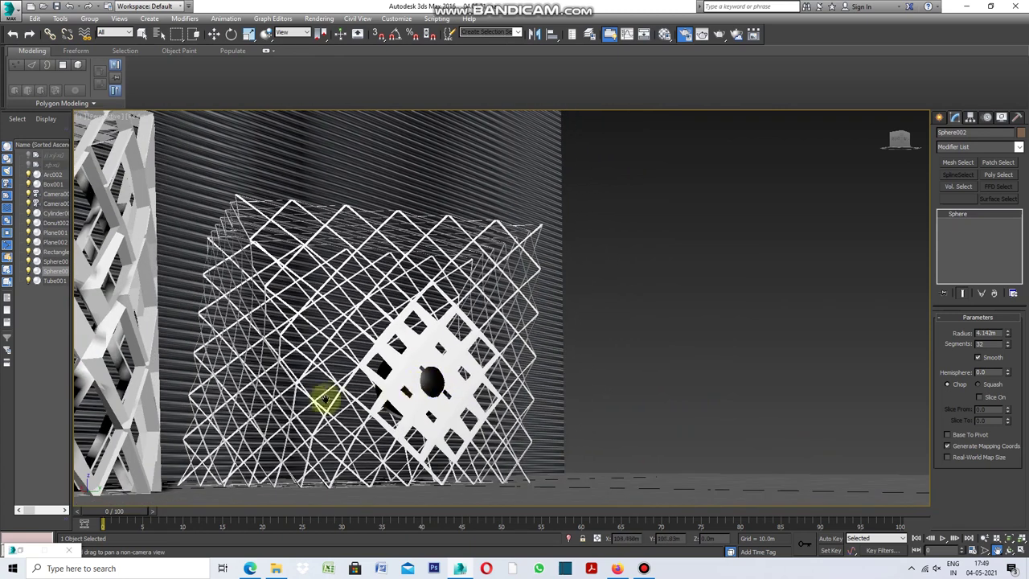
scroll(315, 400, "up", 2)
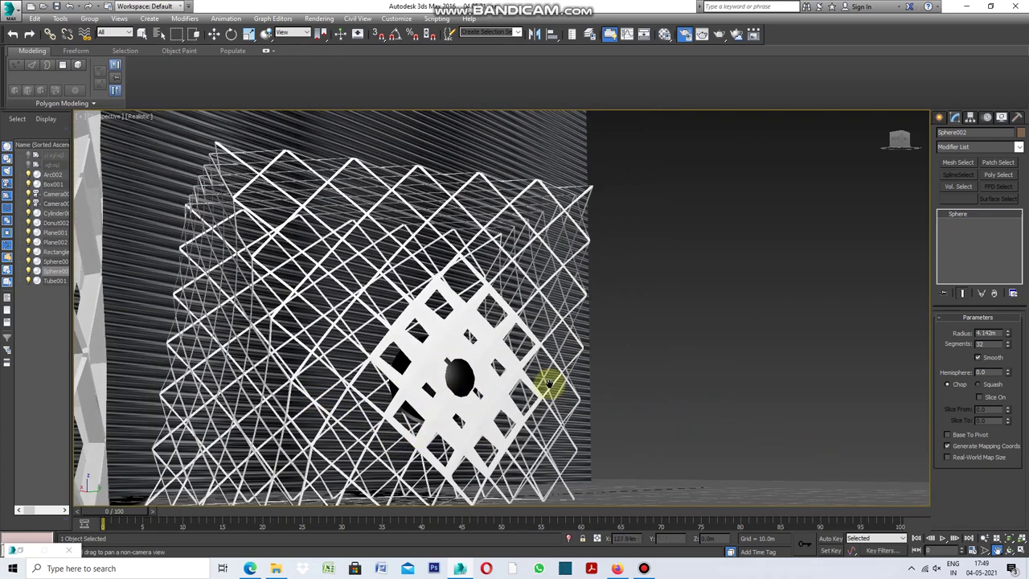
left_click(142, 34)
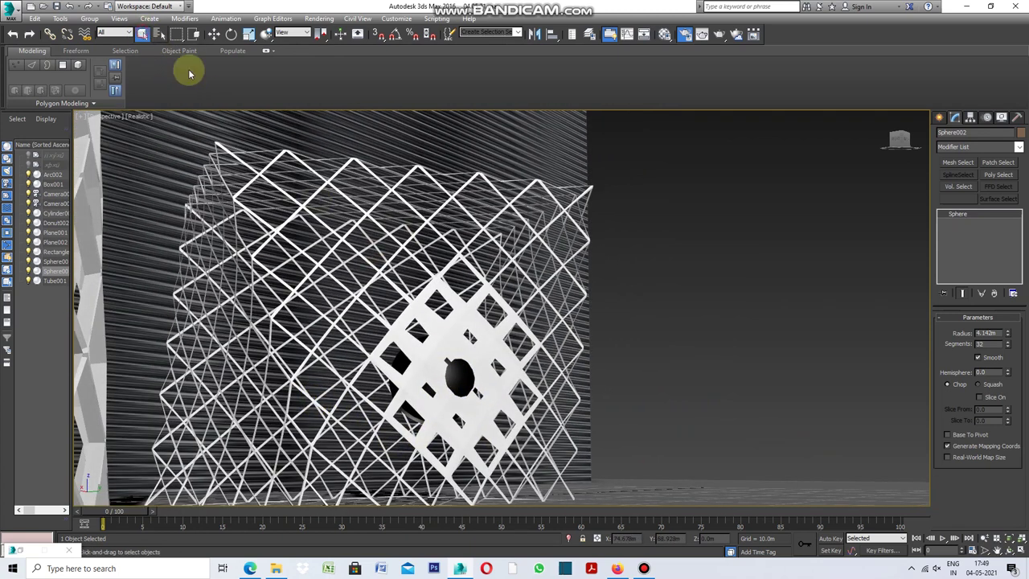
Move black Sphere001 to the wireframe lattice's upper right, and restore the four-viewport layout
left_click(459, 377)
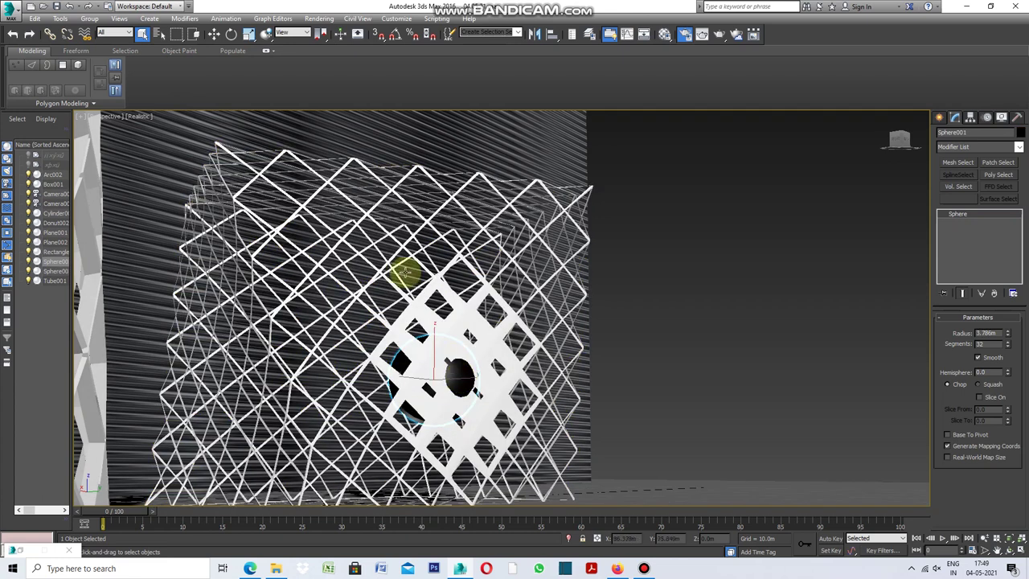
left_click(214, 35)
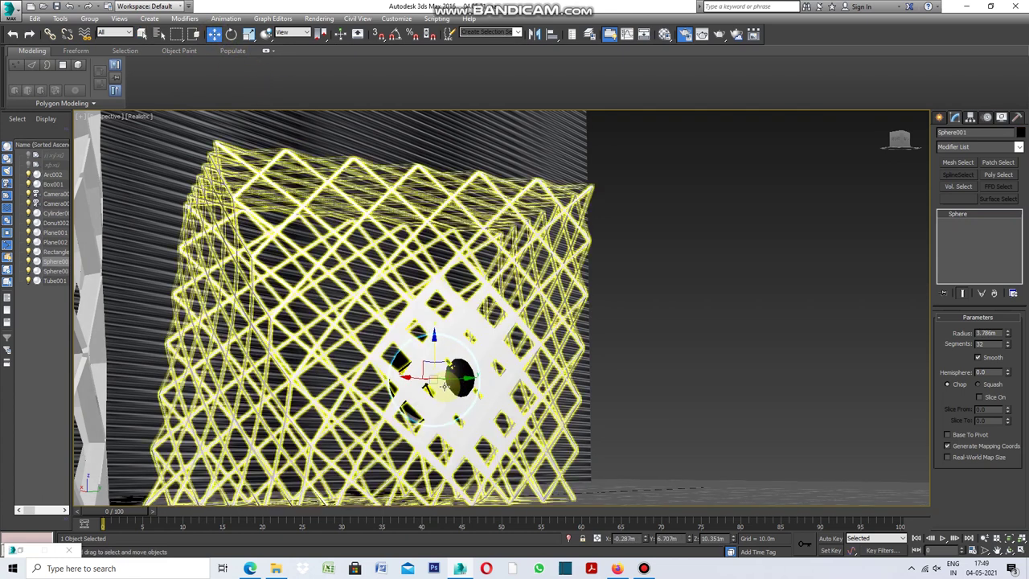
left_click_drag(455, 377, 506, 392)
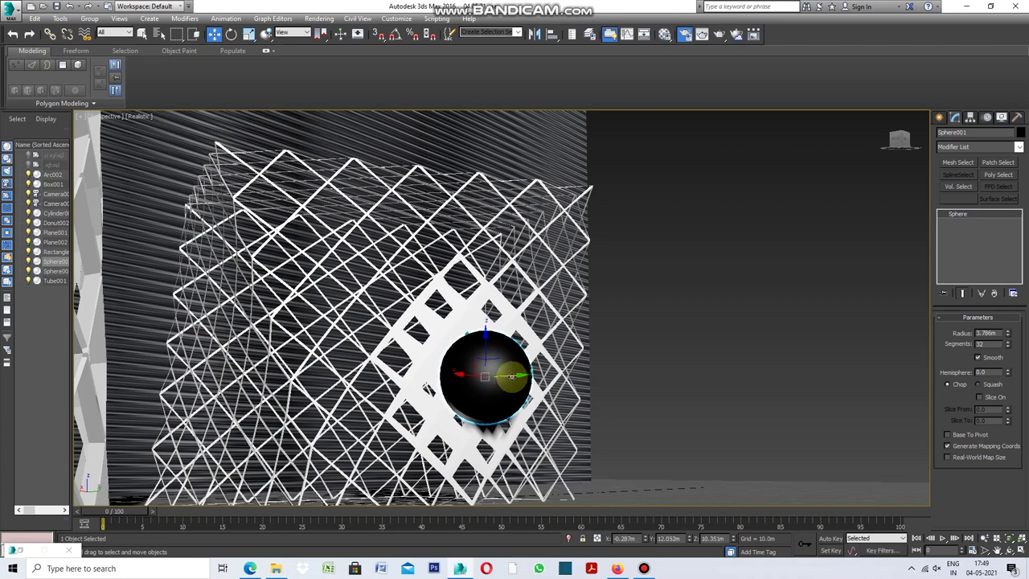
mouse_move(510, 375)
left_mouse_down()
mouse_move(290, 389)
mouse_move(525, 409)
mouse_move(379, 410)
left_mouse_up()
mouse_move(394, 348)
left_mouse_down()
mouse_move(405, 168)
mouse_move(387, 209)
mouse_move(394, 349)
mouse_move(440, 557)
mouse_move(432, 496)
mouse_move(457, 249)
mouse_move(453, 165)
mouse_move(443, 268)
mouse_move(438, 371)
mouse_move(452, 520)
mouse_move(471, 169)
mouse_move(452, 439)
mouse_move(586, 443)
mouse_move(265, 443)
mouse_move(505, 451)
left_mouse_up()
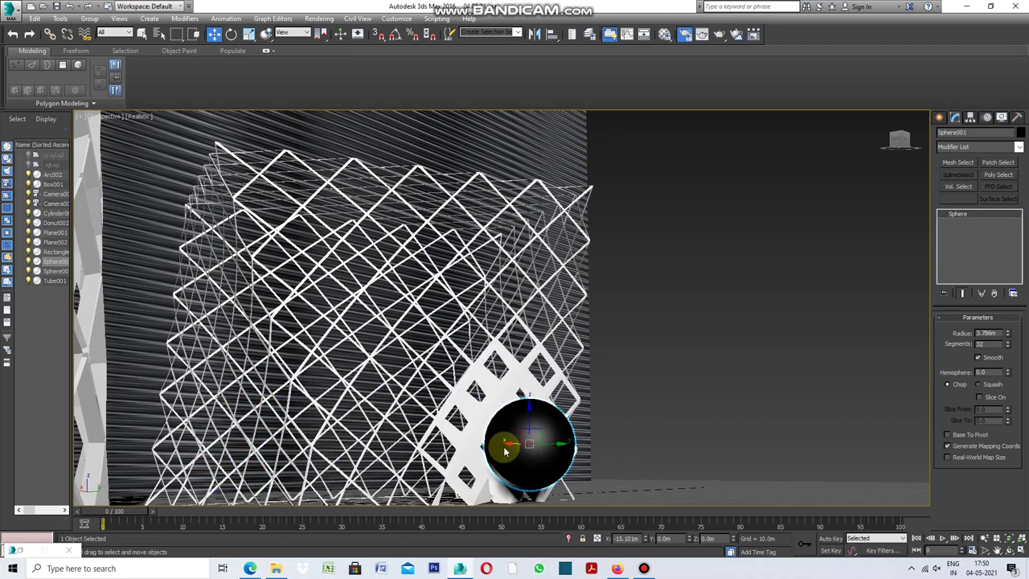
mouse_move(529, 417)
left_mouse_down()
mouse_move(517, 225)
mouse_move(531, 436)
mouse_move(527, 275)
mouse_move(448, 242)
mouse_move(431, 298)
left_mouse_up()
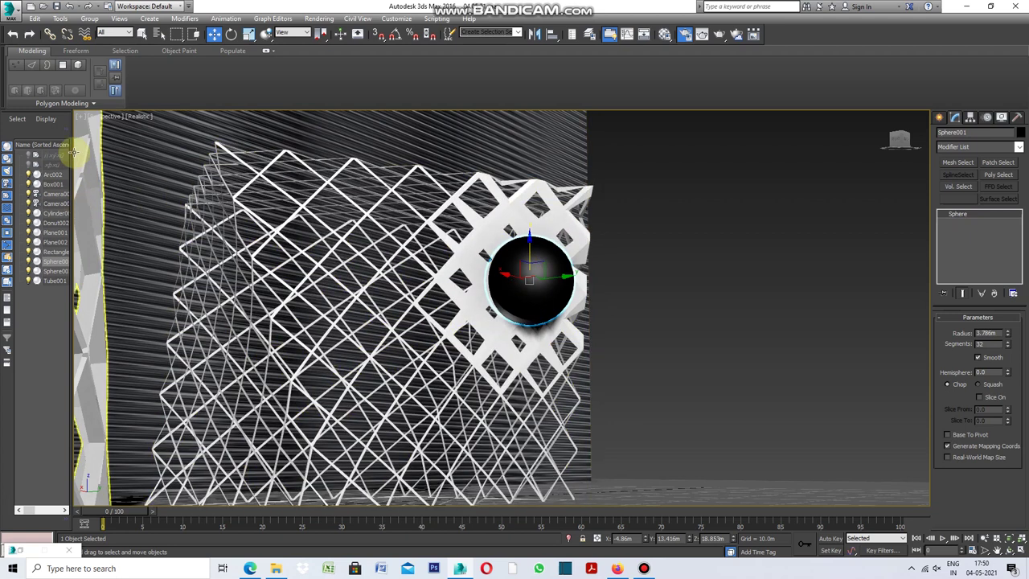
left_click(84, 117)
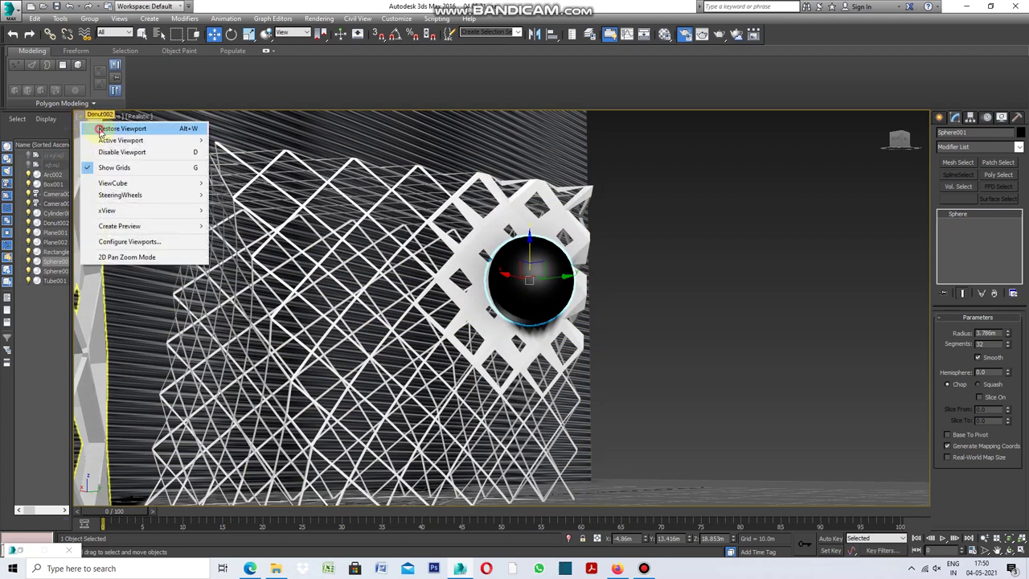
left_click(102, 129)
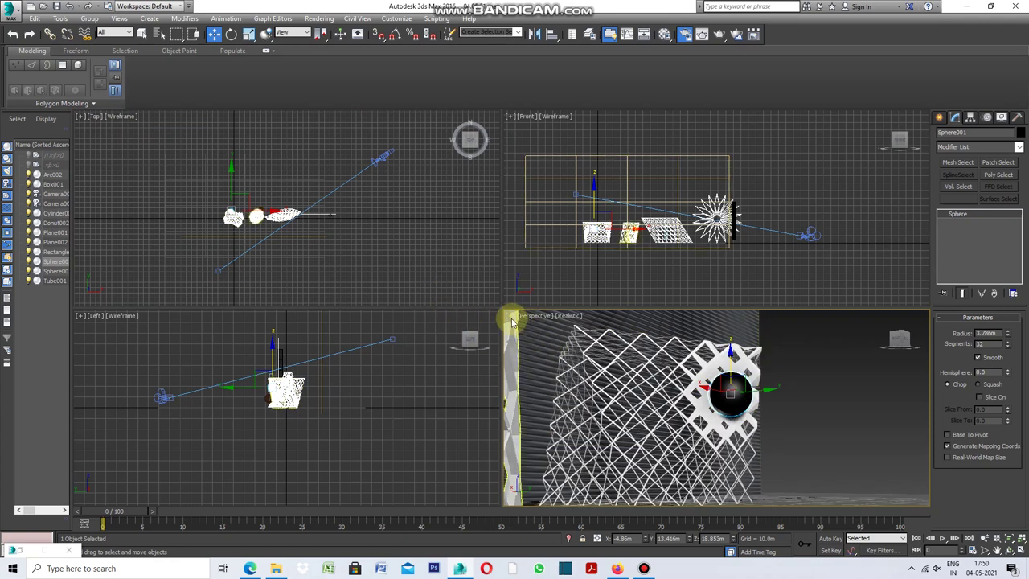
Maximize the Front wireframe viewport with Alt+W
left_click(511, 320)
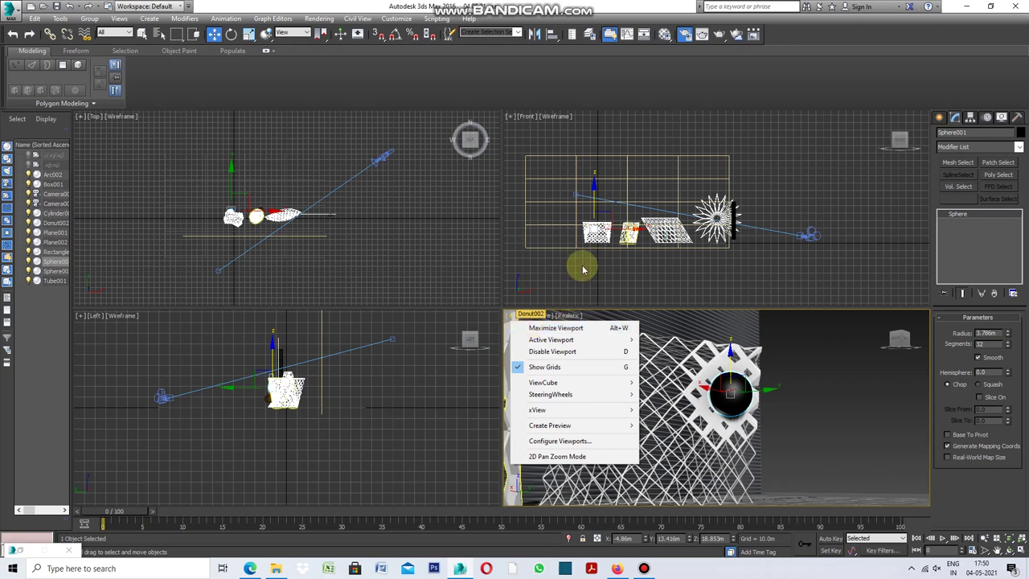
left_click(763, 241)
key("alt+w")
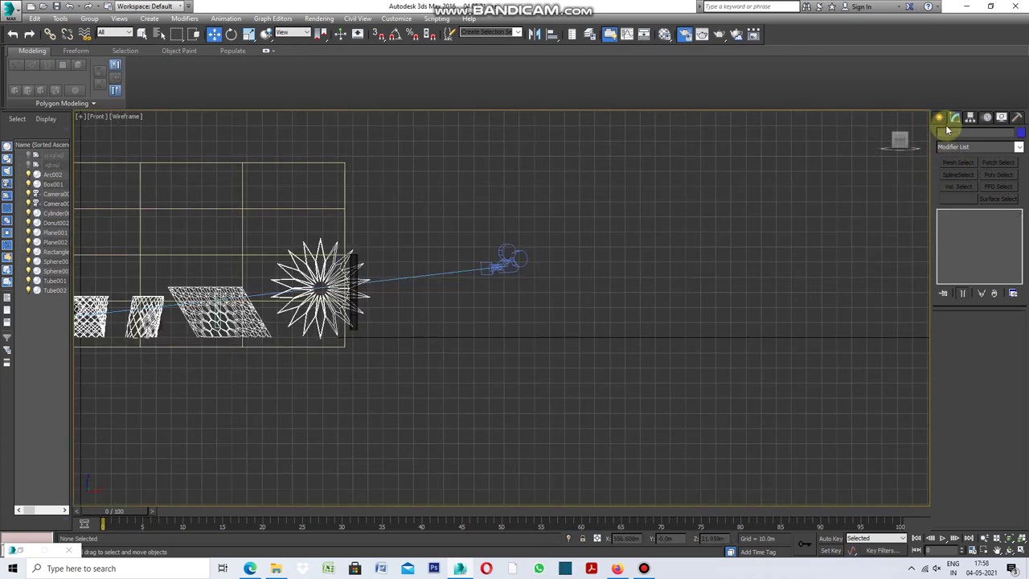
Draw Tube003 right of the starburst: radius 1 32.643m, radius 2 4.041m, height 2.0m, 18 sides
left_click(941, 118)
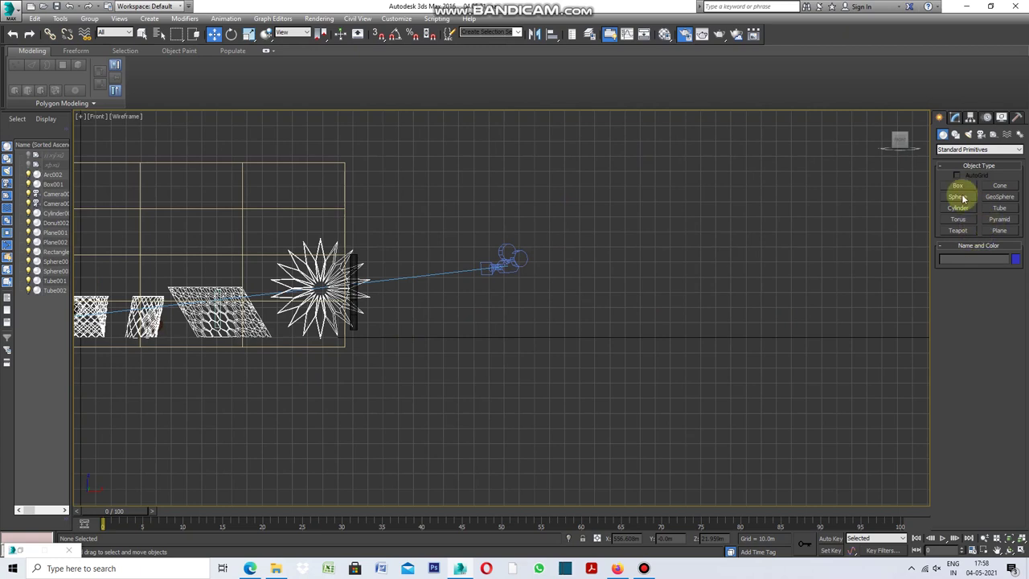
left_click(999, 209)
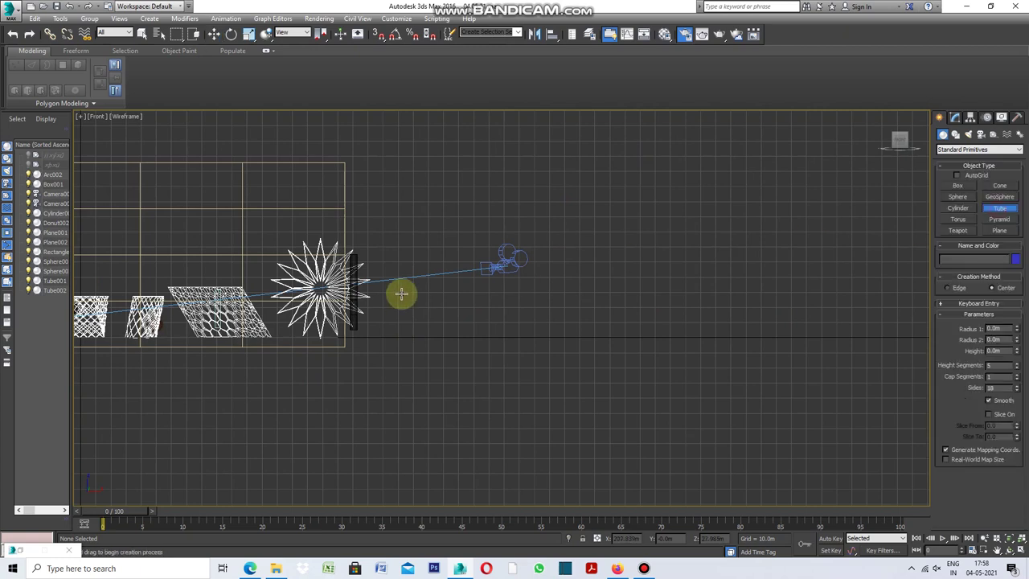
left_click_drag(430, 286, 404, 318)
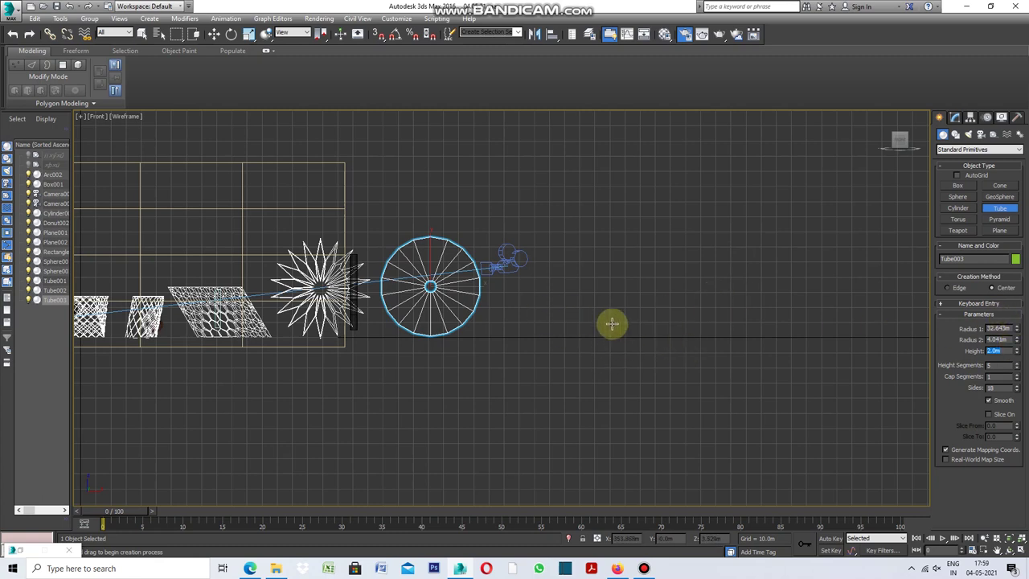
Finish Tube003 and convert it to an Editable Poly
key("w")
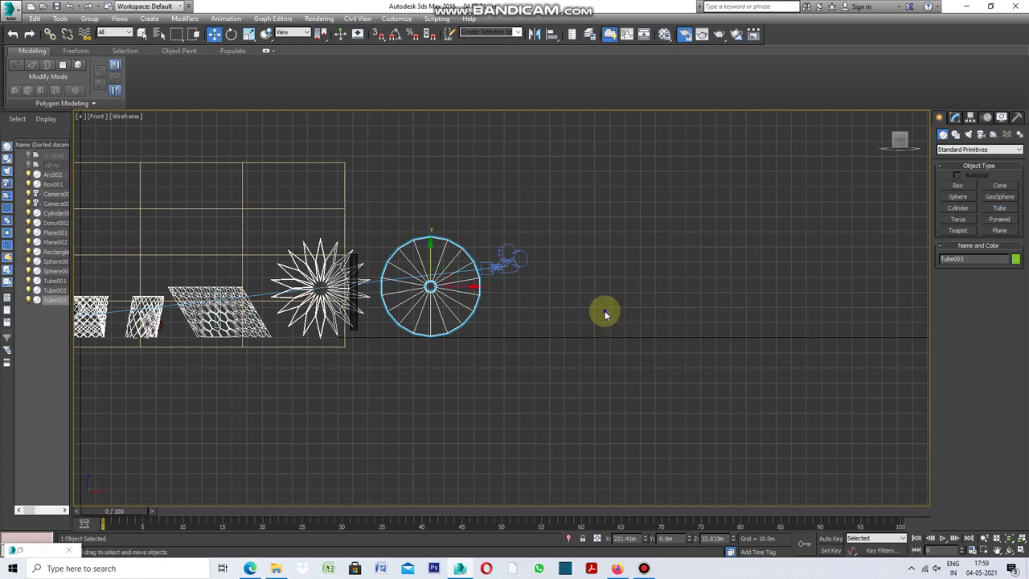
right_click(605, 314)
left_click(711, 424)
key("alt+w")
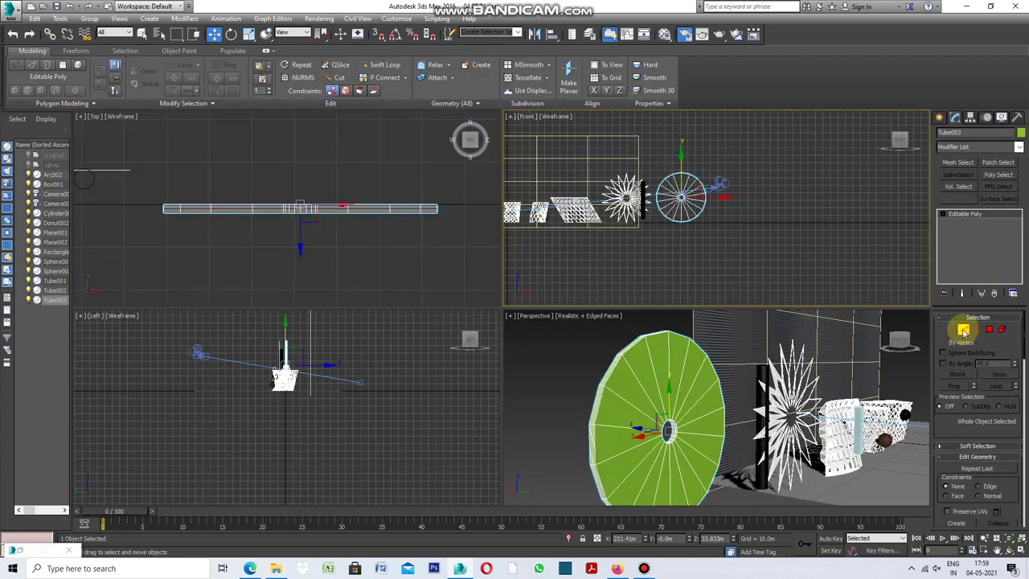
In Edge mode, box-select the disc's edges, then clear the selection
left_click(964, 330)
left_click(450, 204)
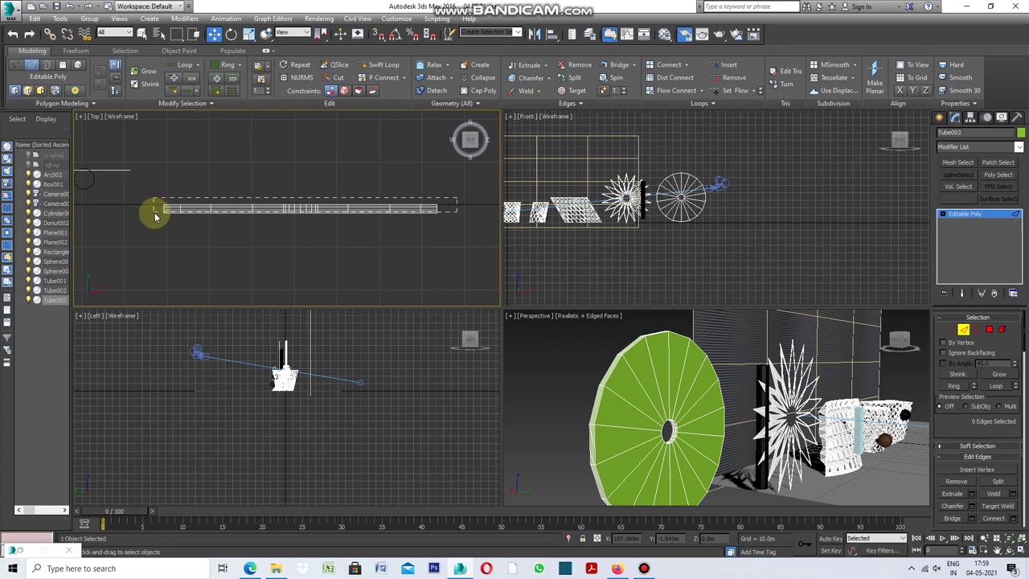
left_click_drag(155, 217, 160, 217)
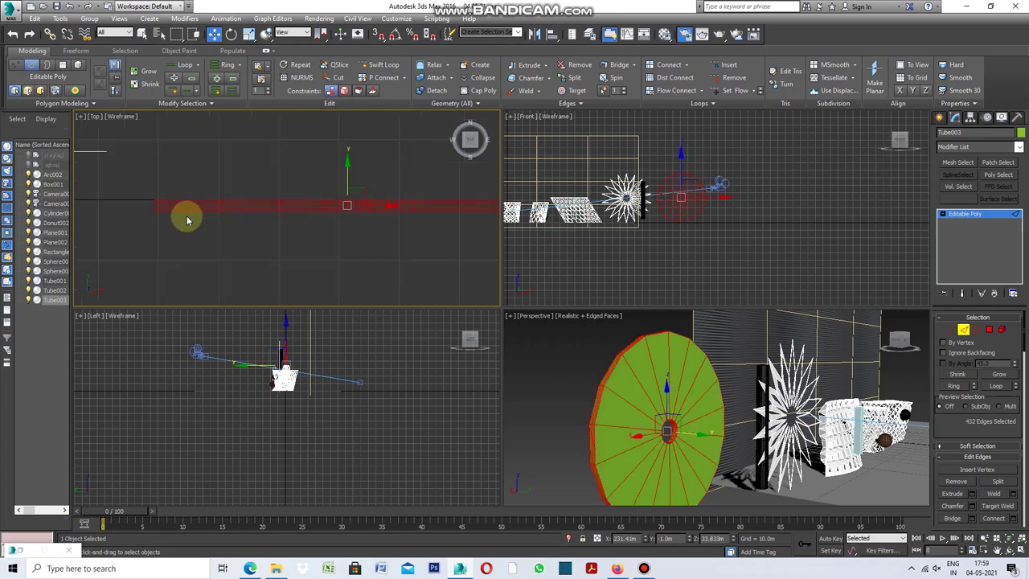
scroll(298, 222, "down", 3)
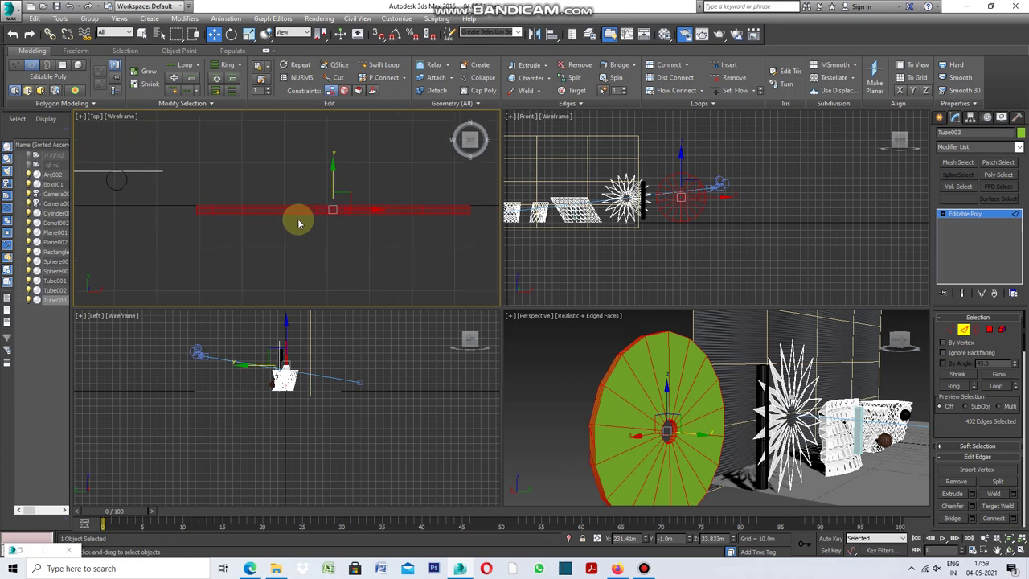
left_click(361, 202)
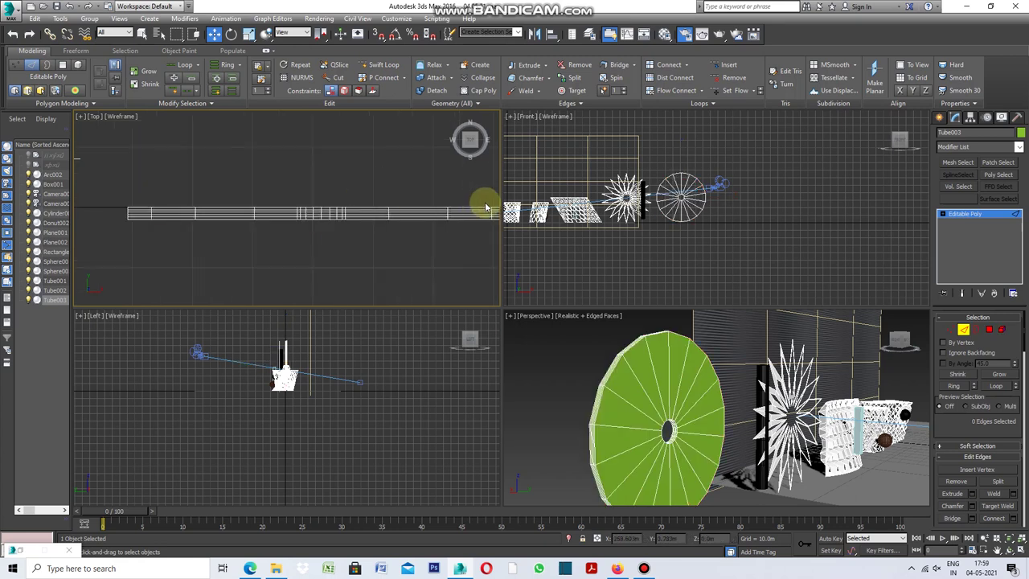
scroll(386, 204, "down", 2)
left_click_drag(325, 220, 211, 219)
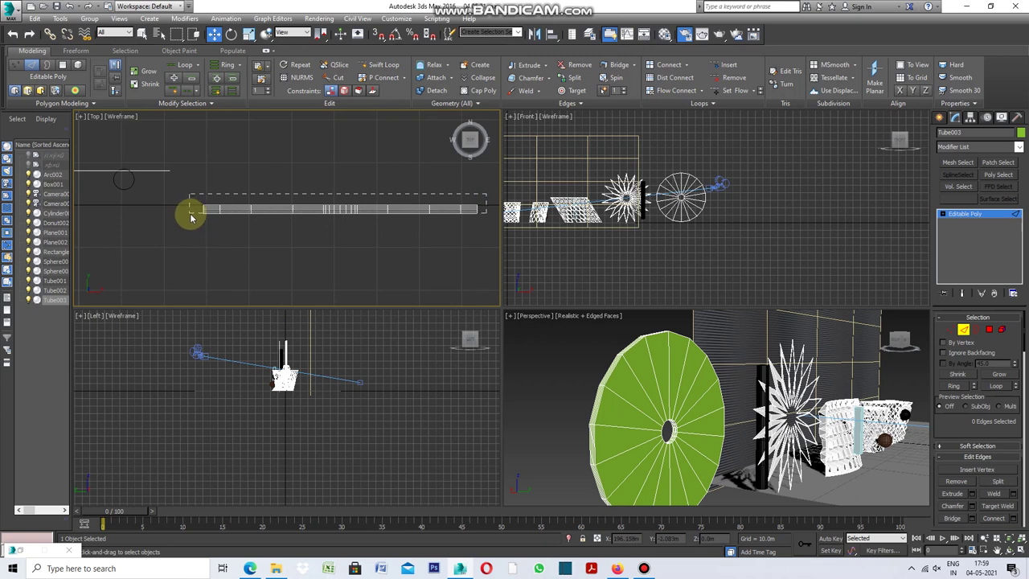
left_click_drag(190, 217, 190, 216)
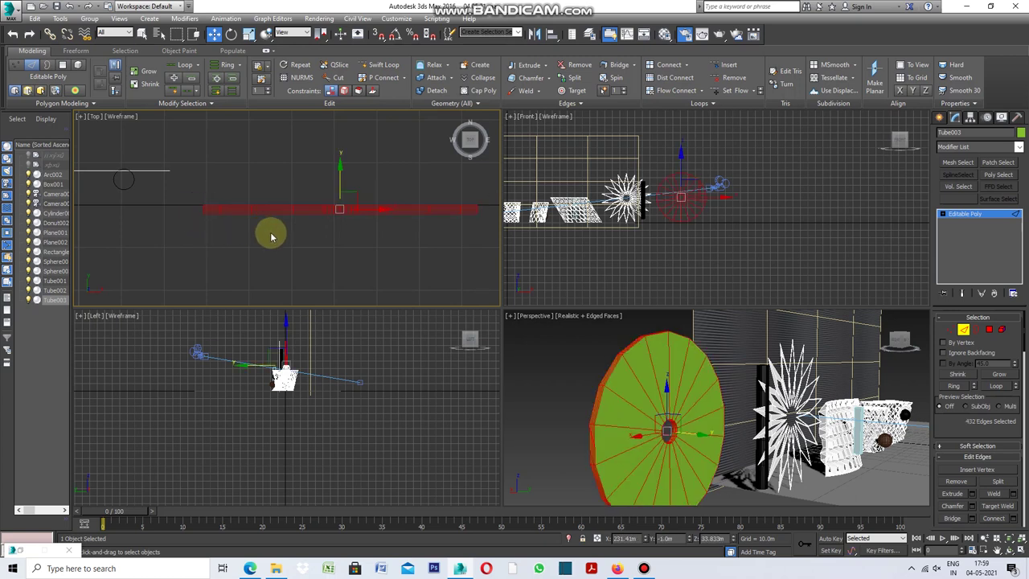
left_click(388, 243)
Box-select the strip's 72 edges in the Top view, then deselect them
scroll(482, 210, "up", 2)
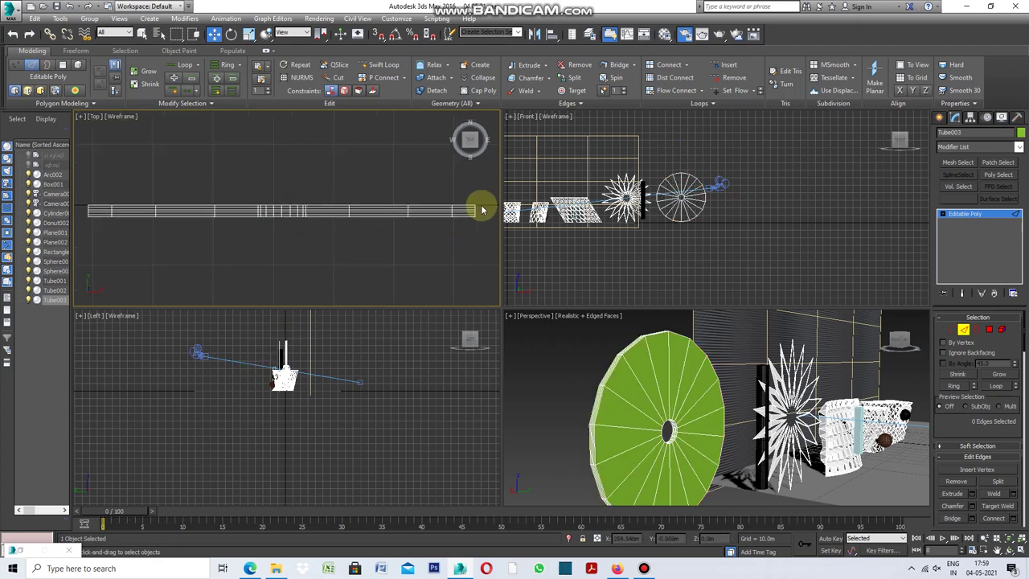
mouse_move(483, 208)
left_mouse_down()
mouse_move(89, 216)
mouse_move(184, 261)
left_mouse_up()
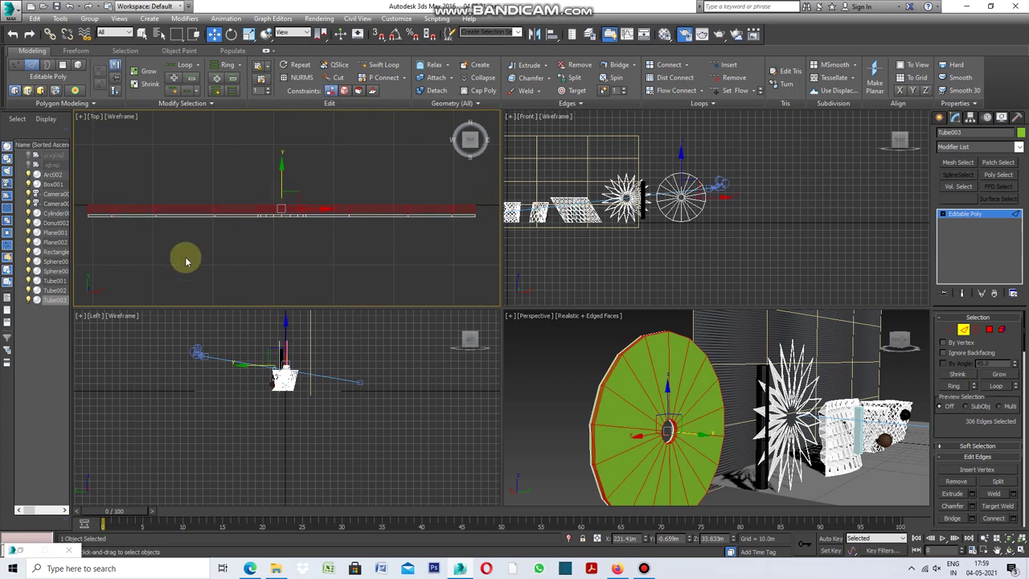
left_click(185, 261)
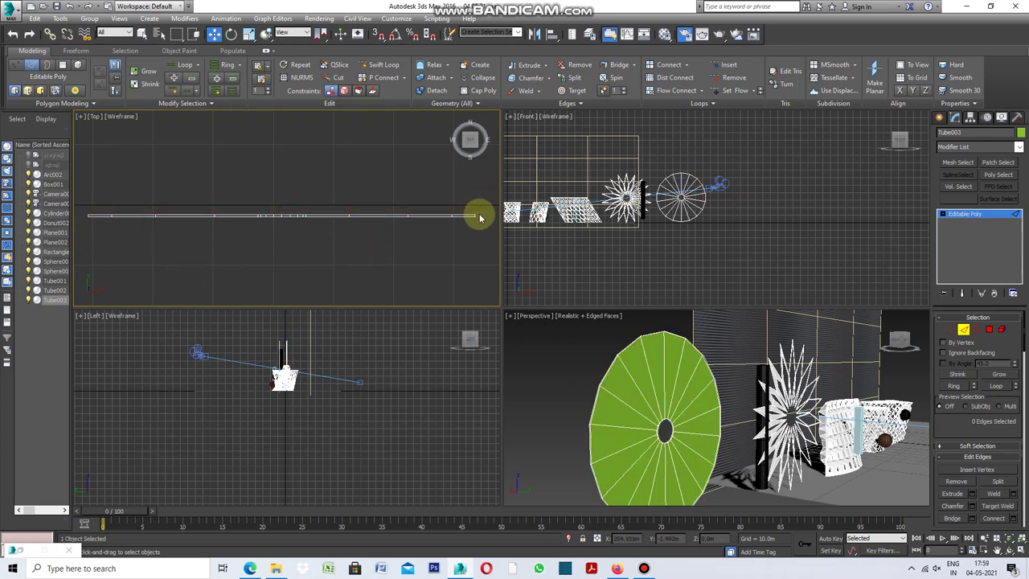
left_click_drag(481, 216, 86, 220)
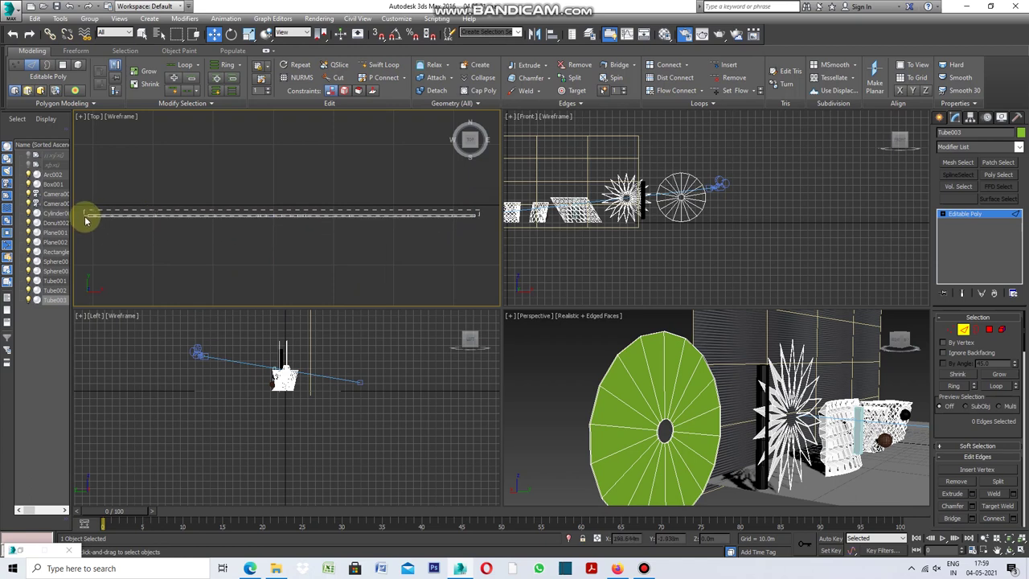
left_click_drag(86, 220, 85, 215)
left_click(113, 228)
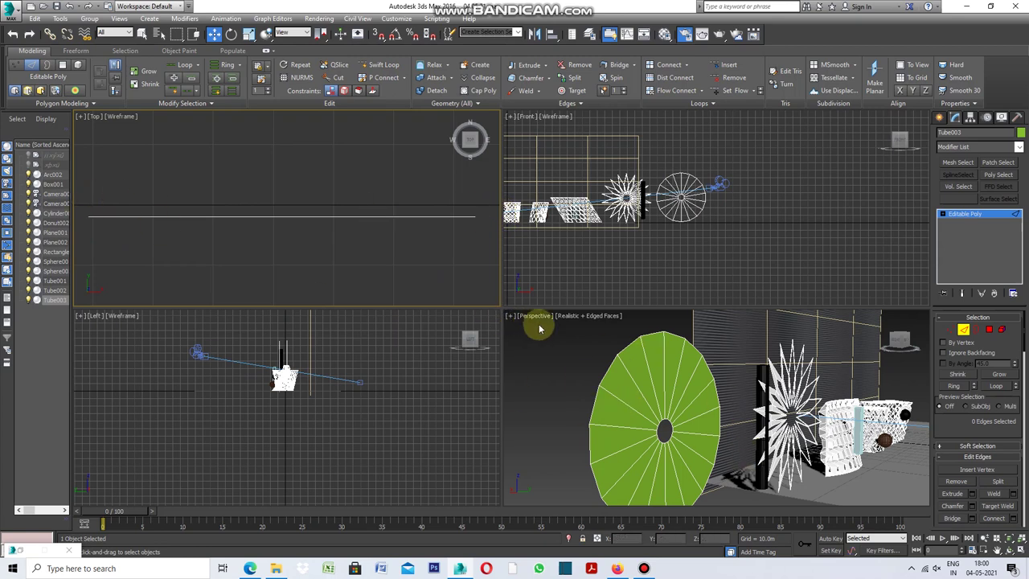
Select all 18 polygons of the disc at Polygon level
key("4")
key("ctrl+a")
key("z")
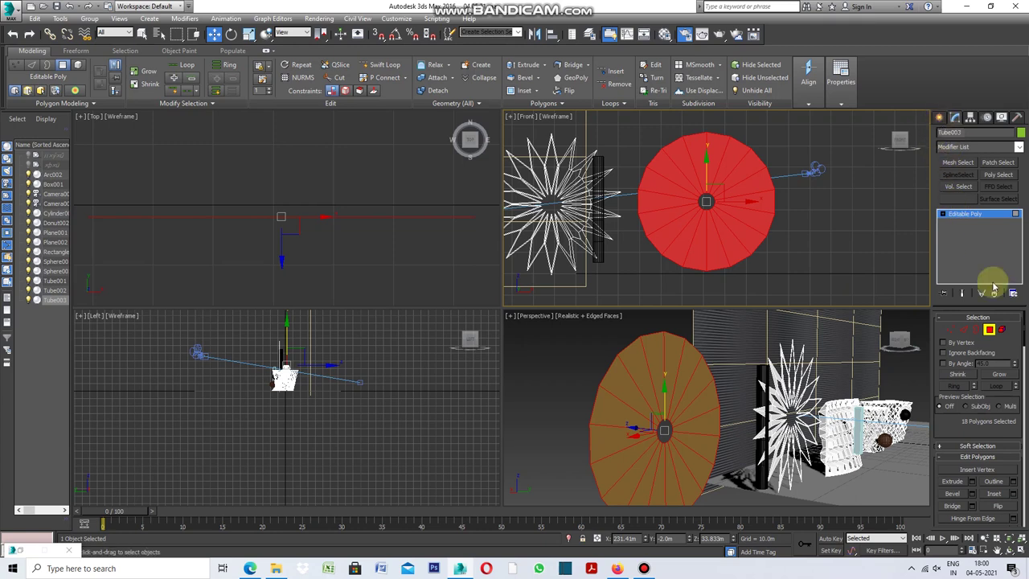
Apply a spiky star Generate Topology pattern, re-dividing the disc into 54 polygons
left_click(963, 329)
left_click(834, 267)
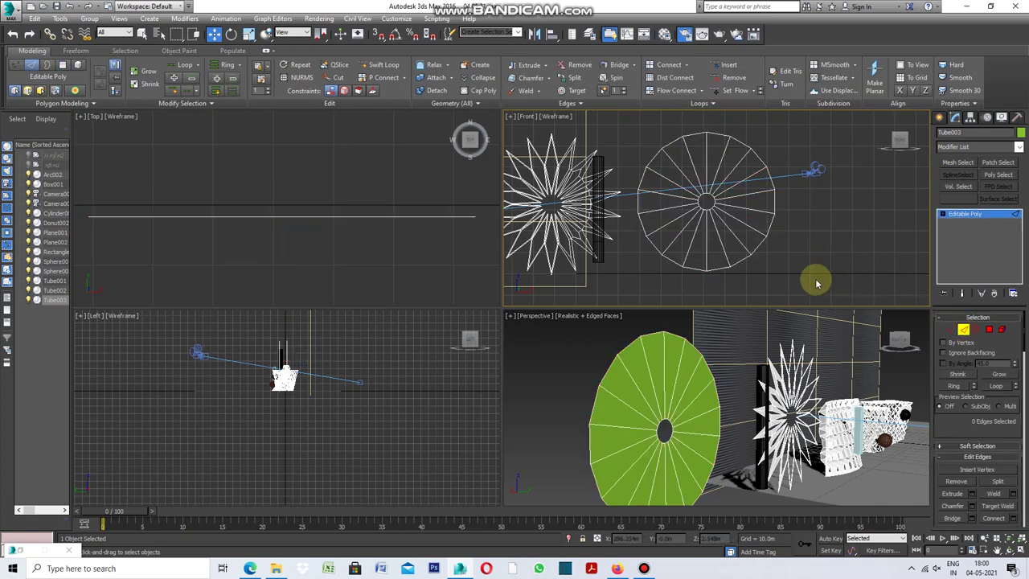
left_click(648, 372)
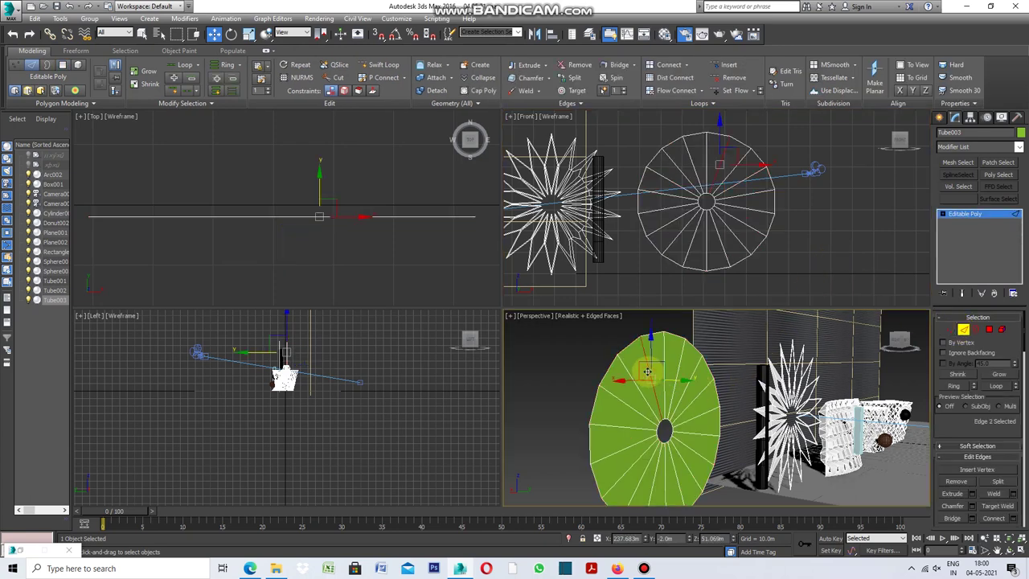
left_click(93, 105)
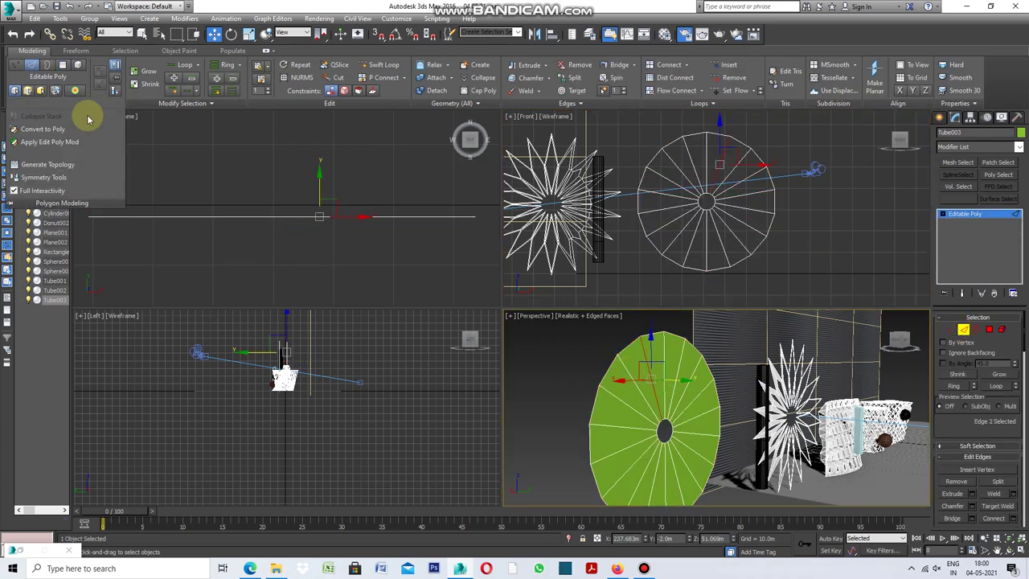
left_click(66, 166)
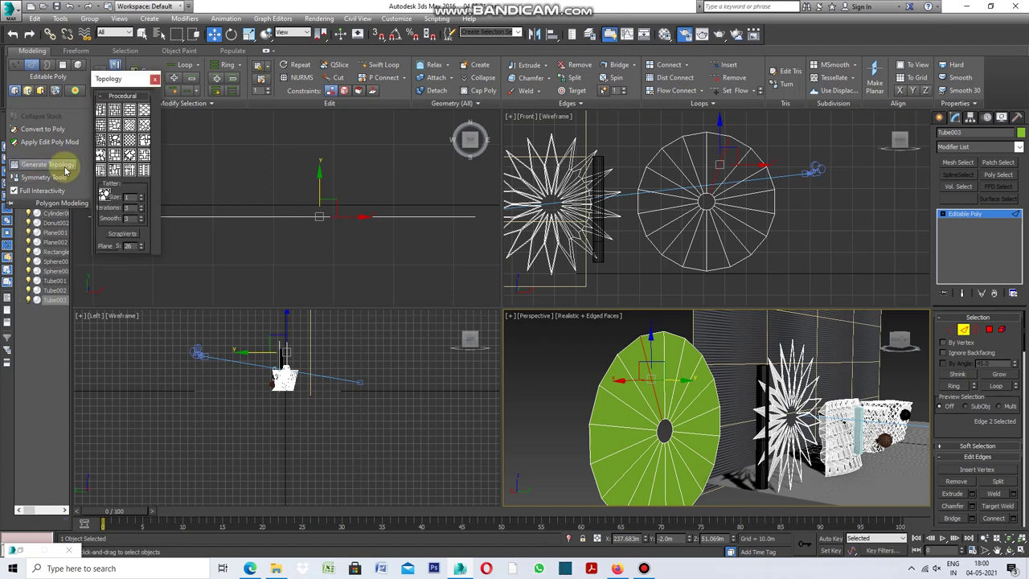
left_click(135, 142)
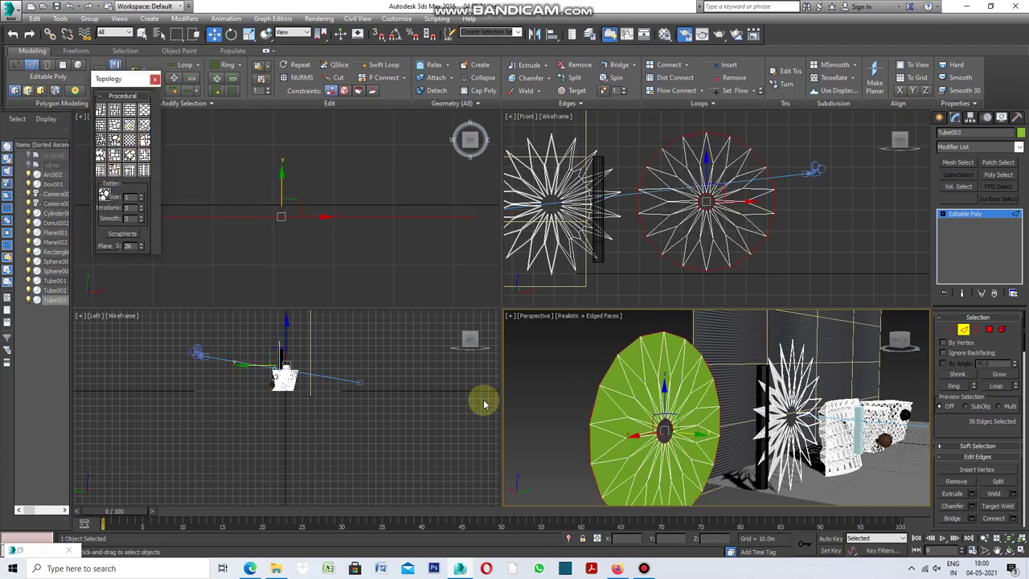
key("4")
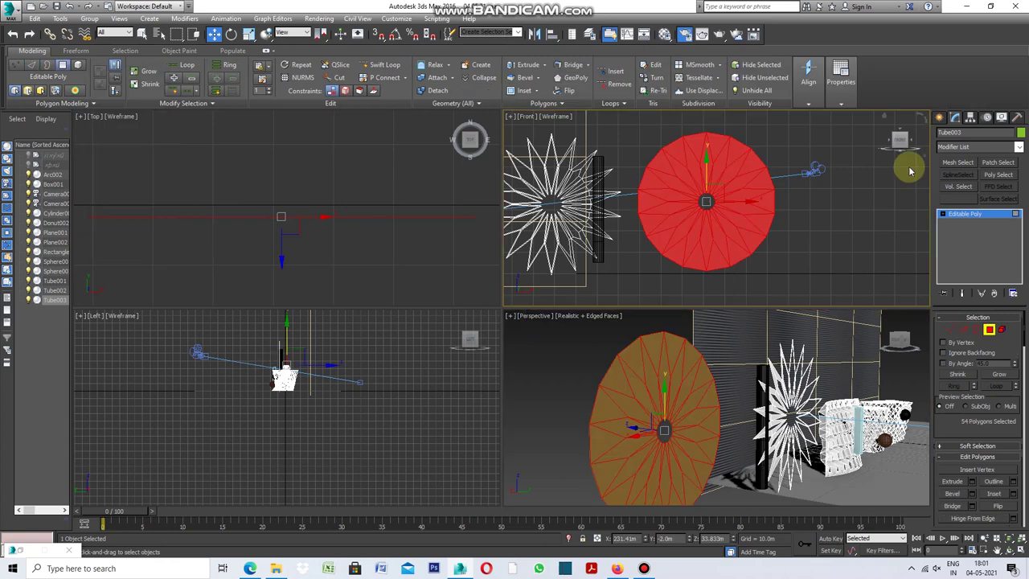
left_click(911, 171)
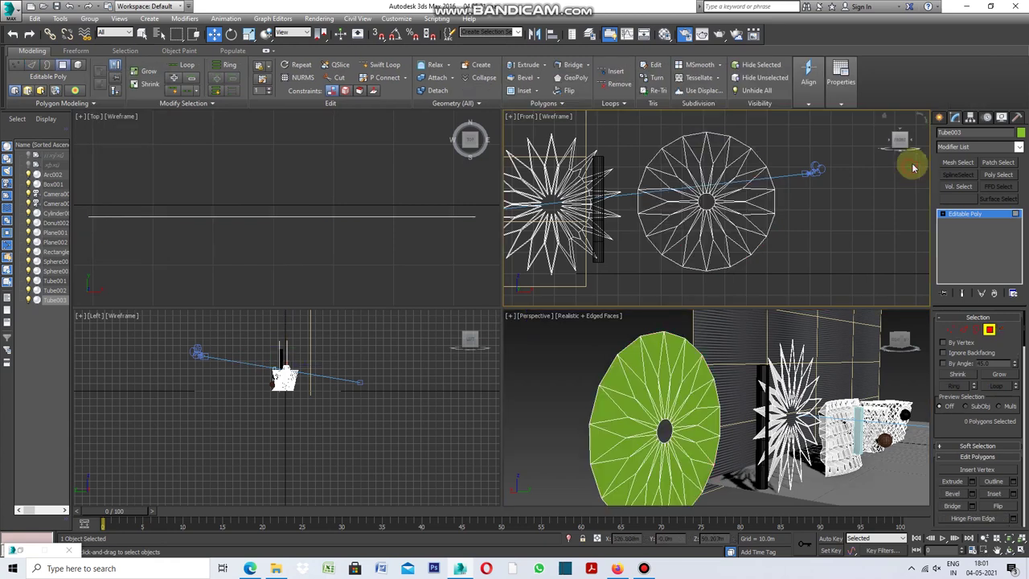
left_click(939, 118)
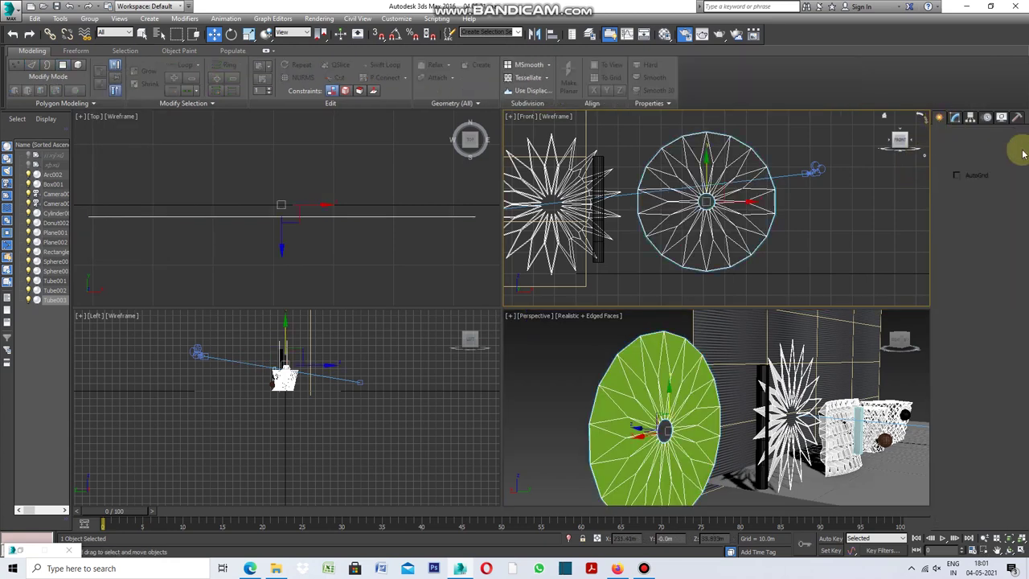
Stack an Edit Poly modifier on Tube003 and select all its polygons
left_click(957, 119)
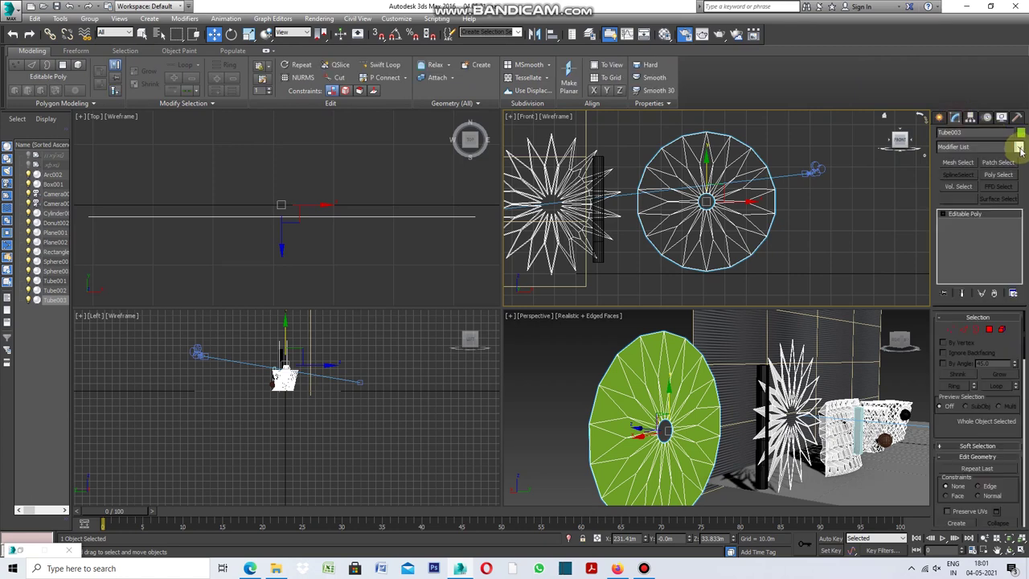
left_click(977, 147)
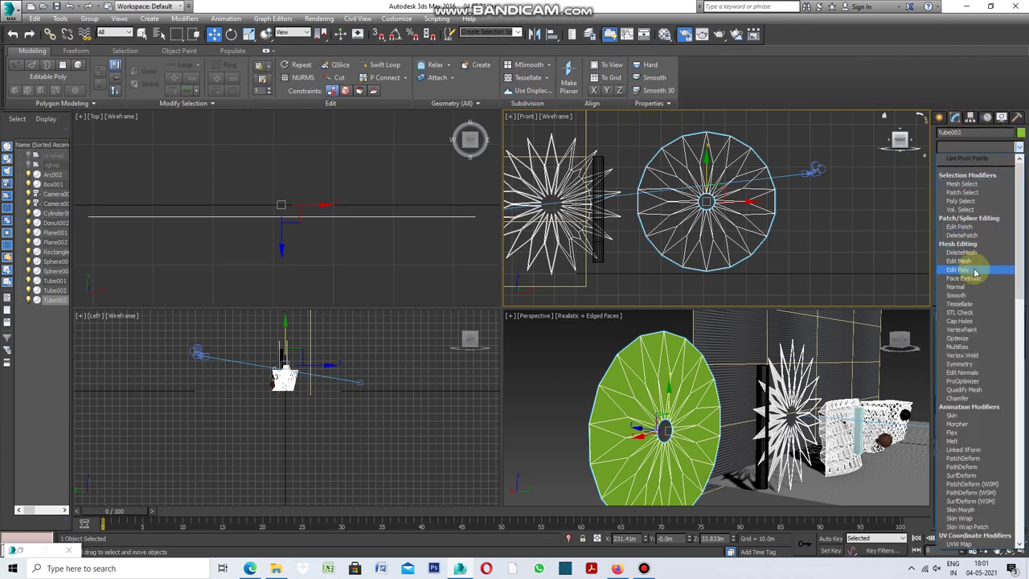
left_click(973, 270)
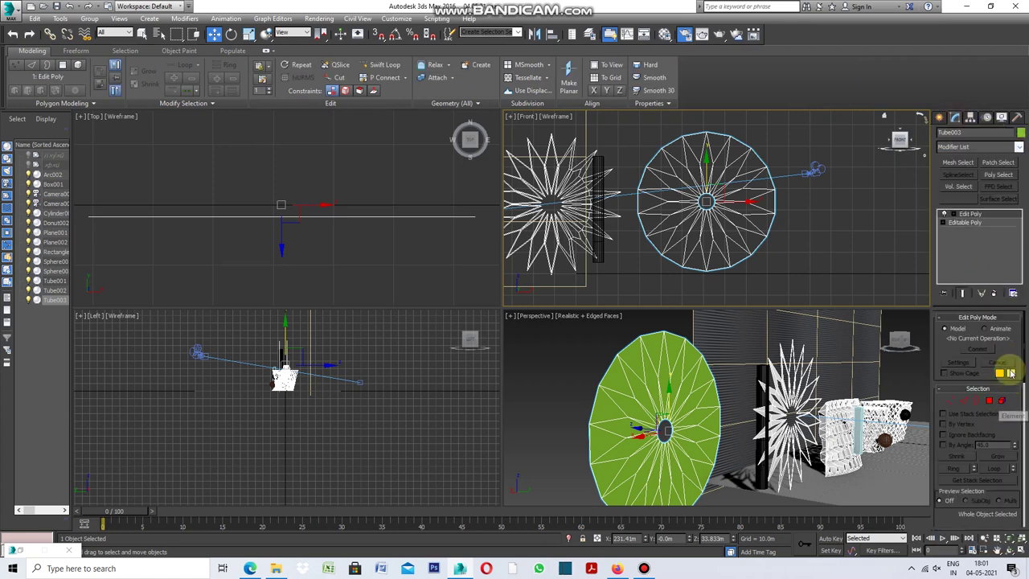
key("4")
key("alt+w")
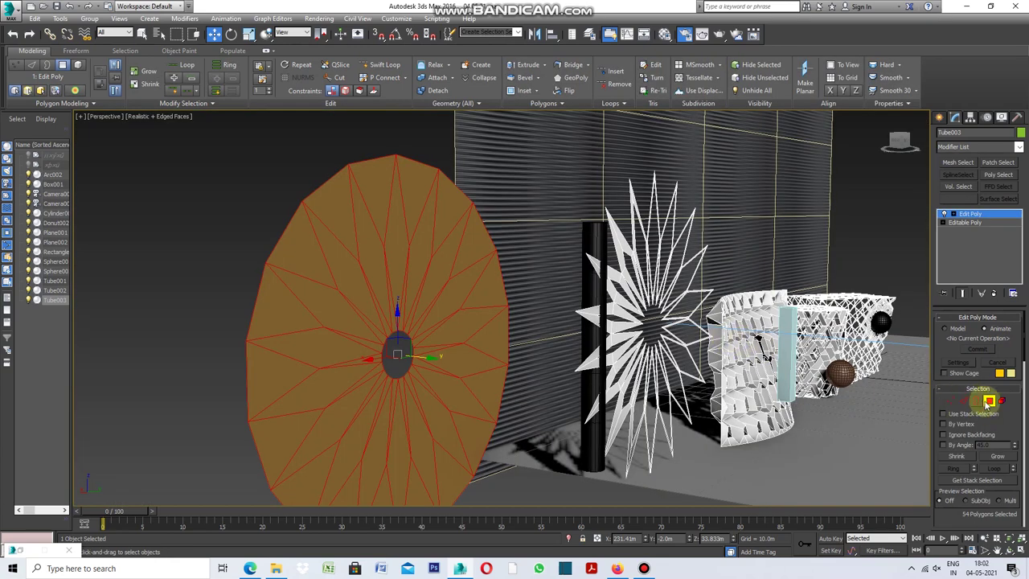
Inset each of the disc's polygons By Polygon with a 0.5m amount
scroll(1017, 350, "down", 3)
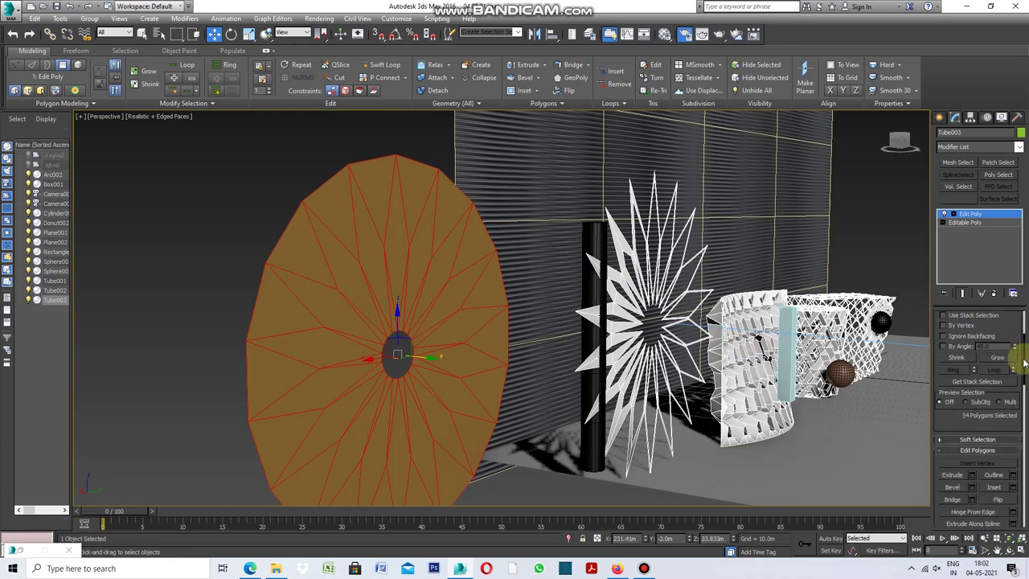
left_click(1012, 478)
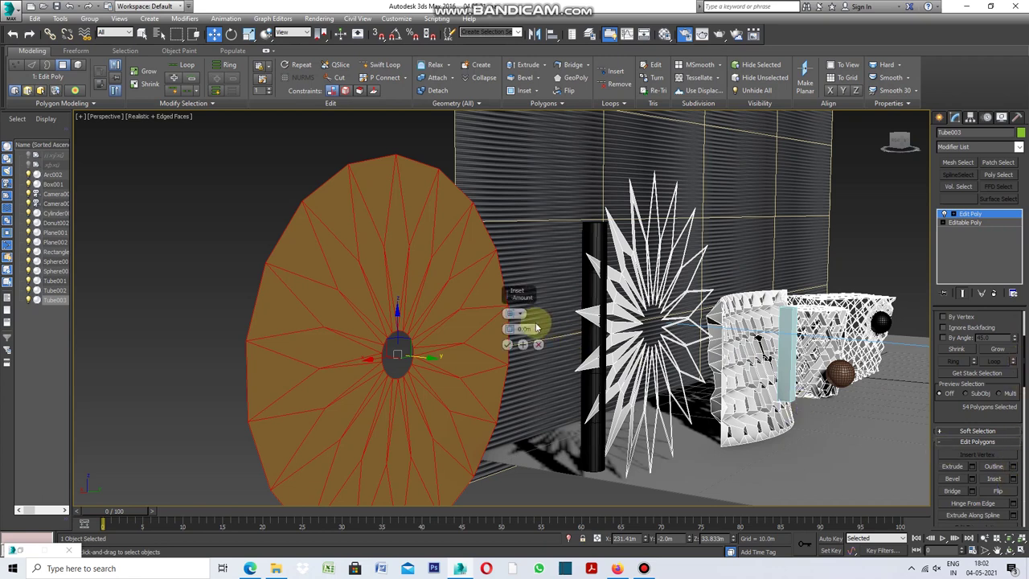
scroll(1021, 358, "up", 3)
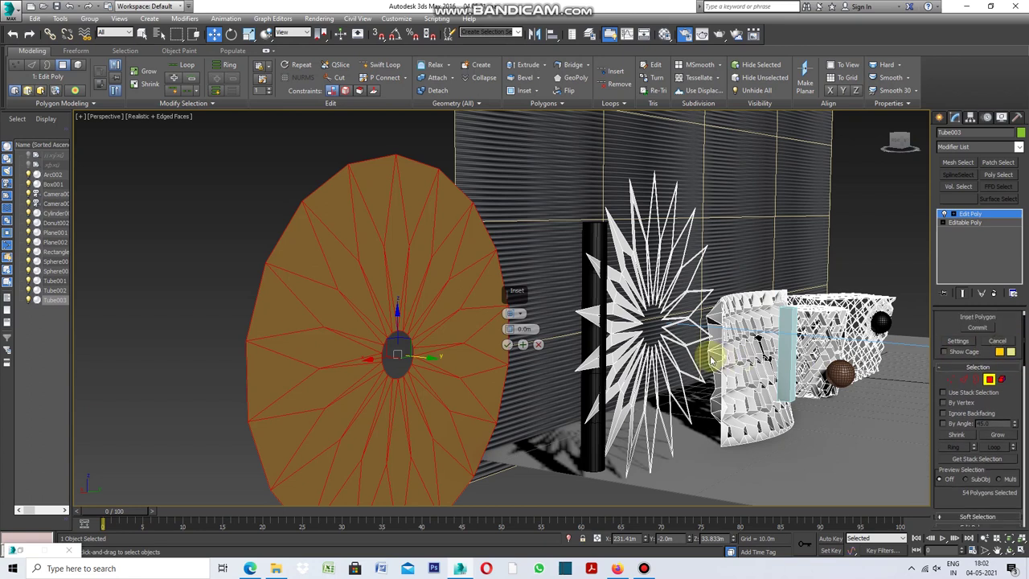
left_click(514, 314)
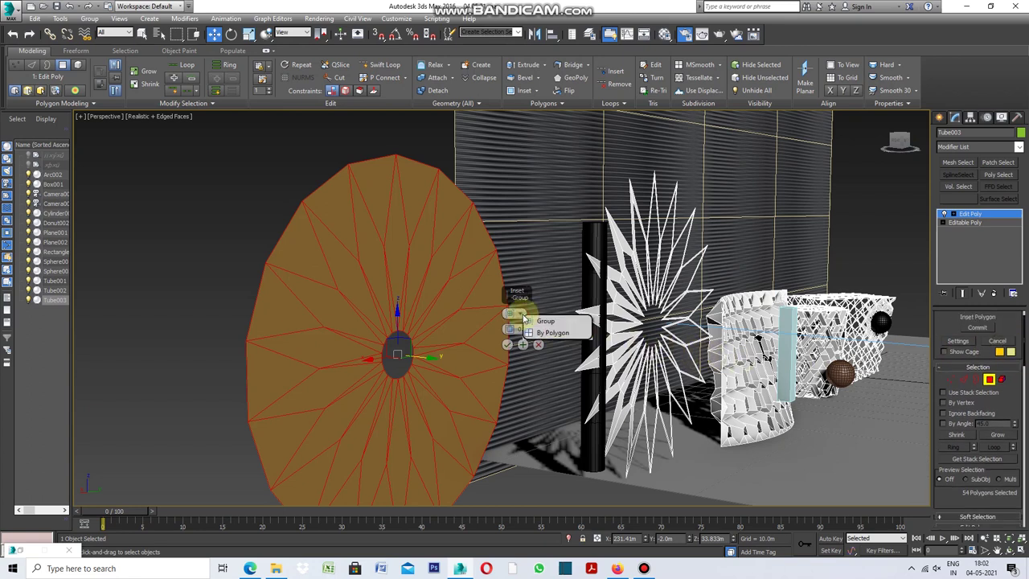
left_click(551, 333)
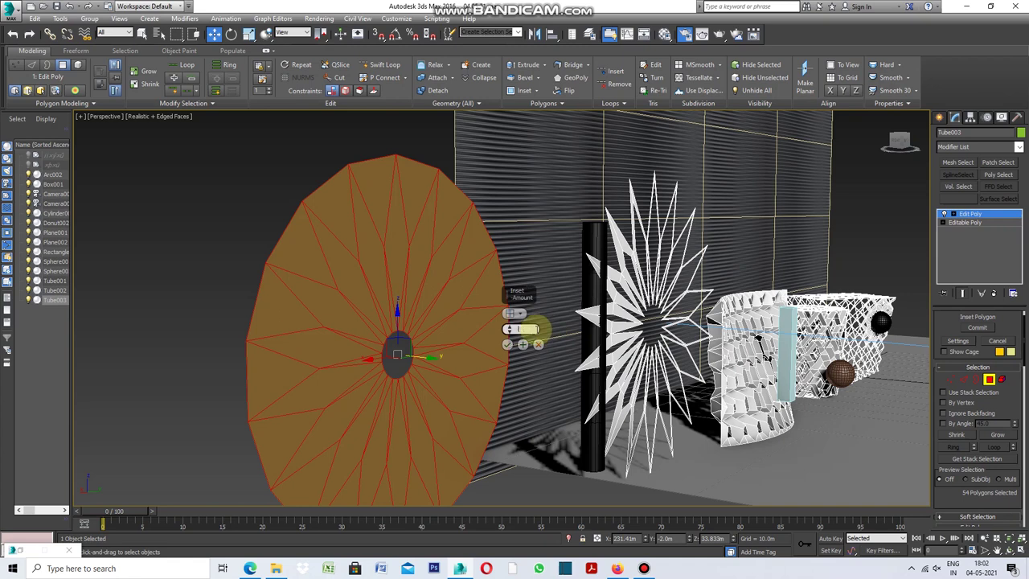
type("2.5")
key("Return")
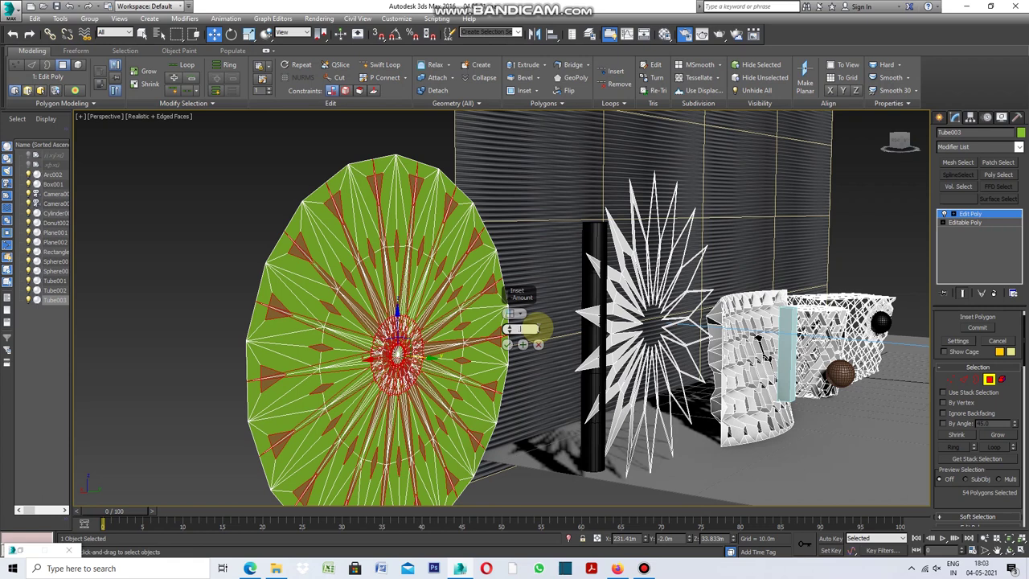
key("Return")
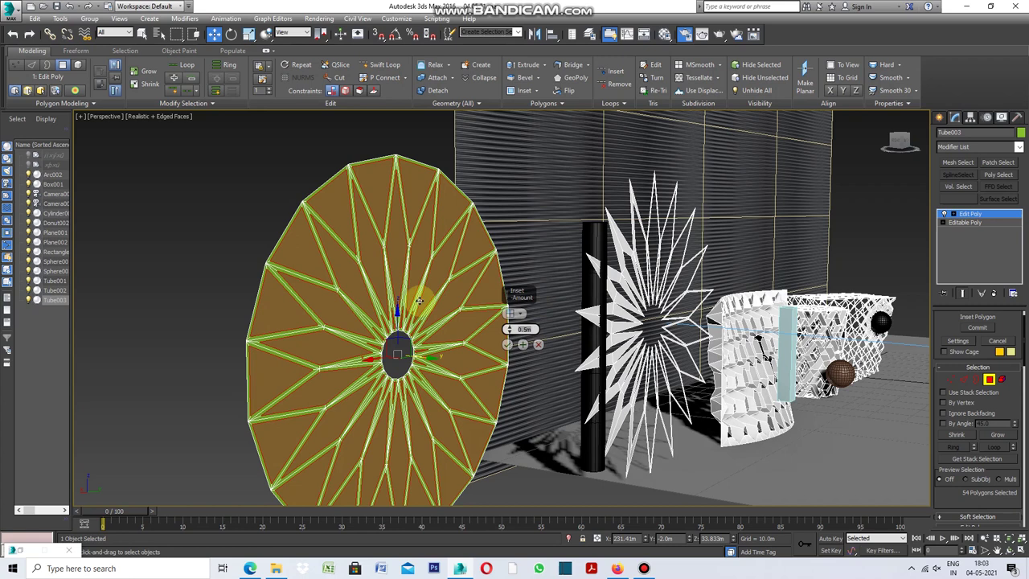
left_click(508, 344)
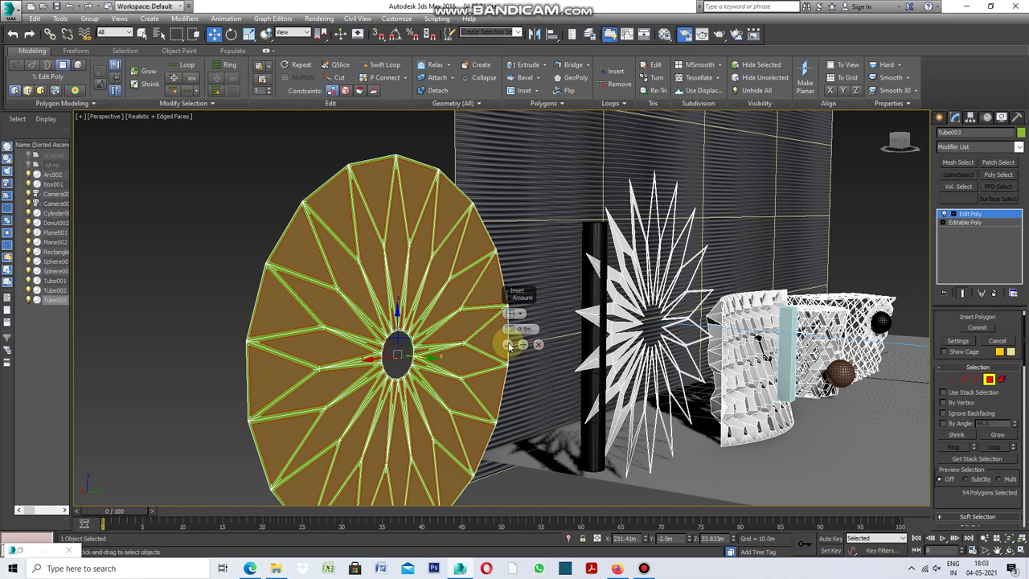
left_click(508, 345)
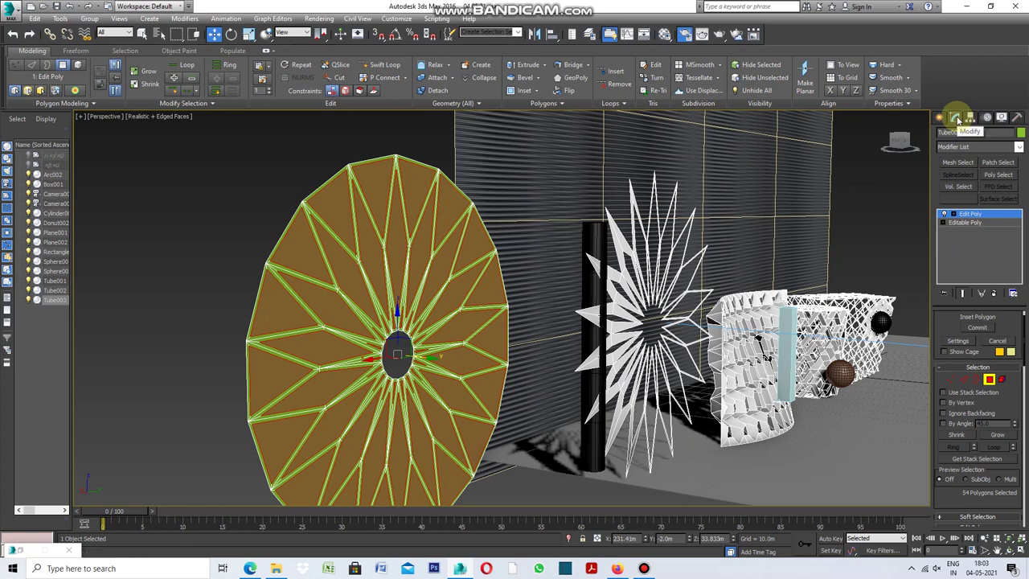
Add a DeleteMesh modifier to remove the inset faces, then another Edit Poly above it
left_click(1019, 148)
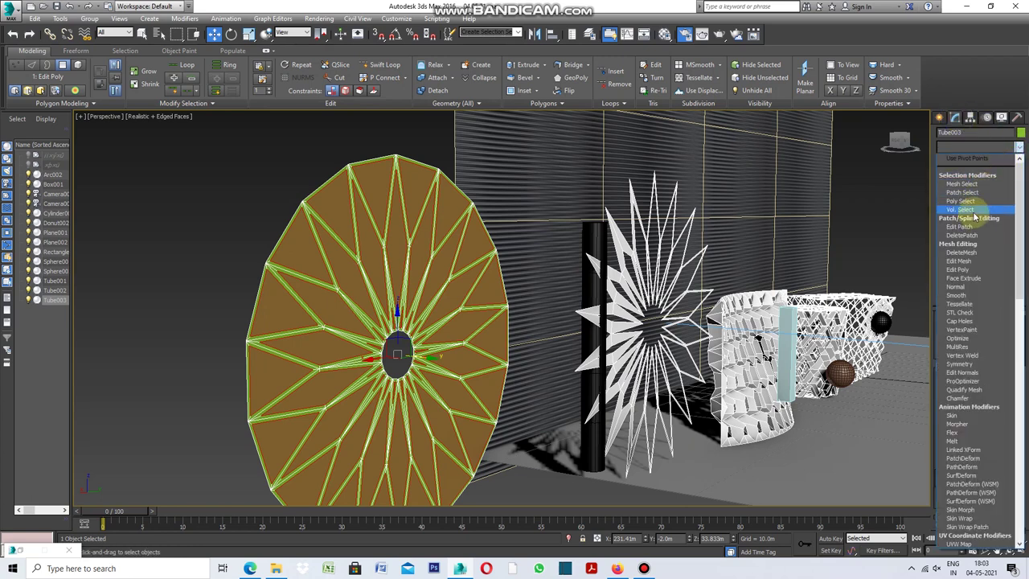
left_click(962, 254)
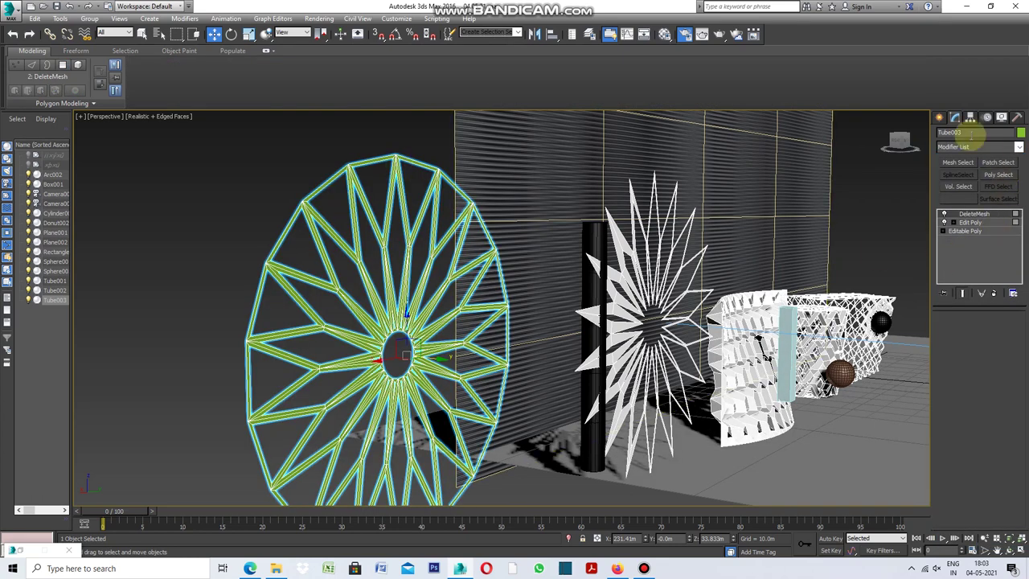
left_click(1018, 147)
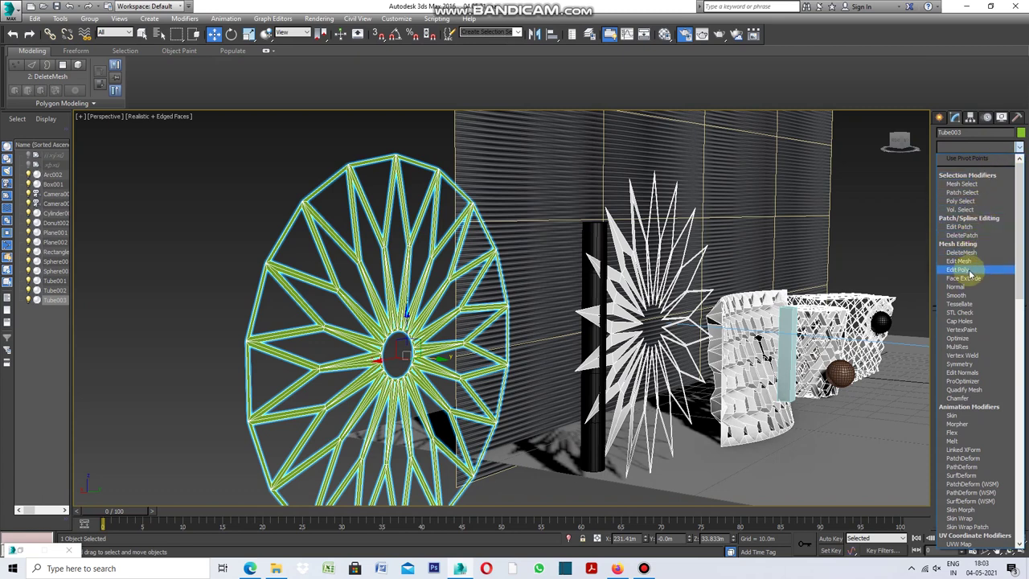
left_click(971, 269)
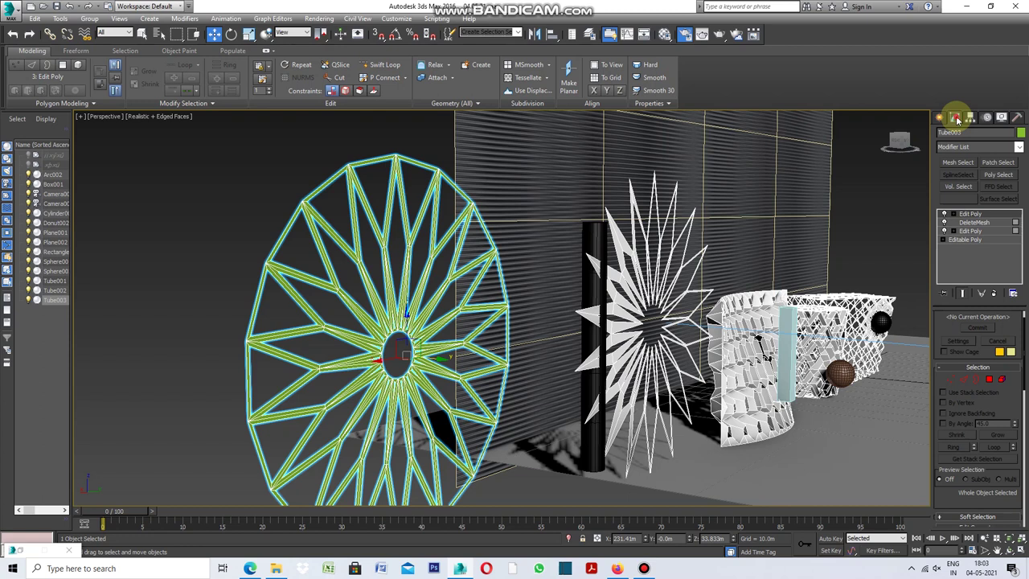
Add a Morpher modifier from Animation Modifiers above the second Edit Poly
left_click_drag(956, 119, 1019, 151)
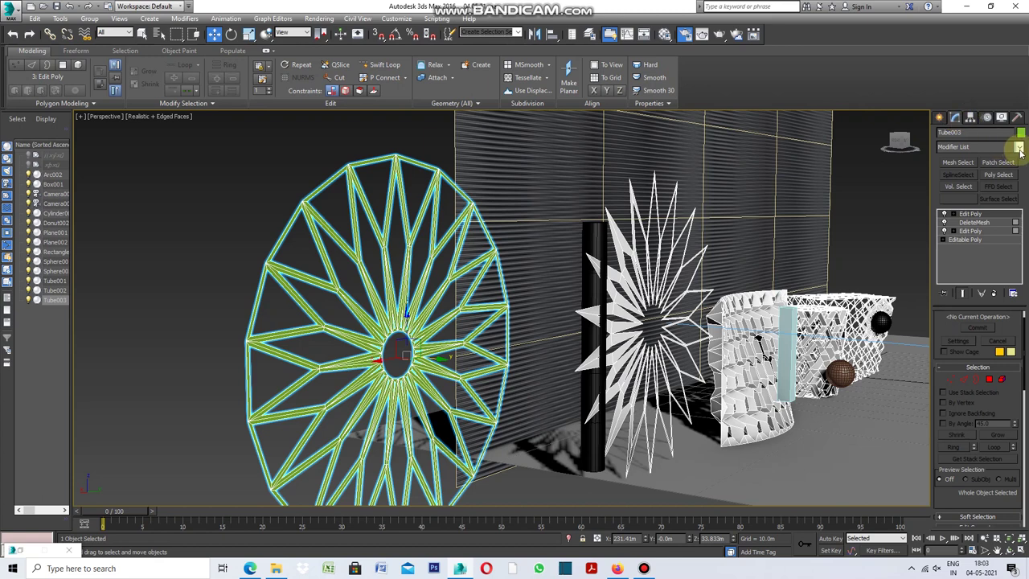
left_click(1019, 150)
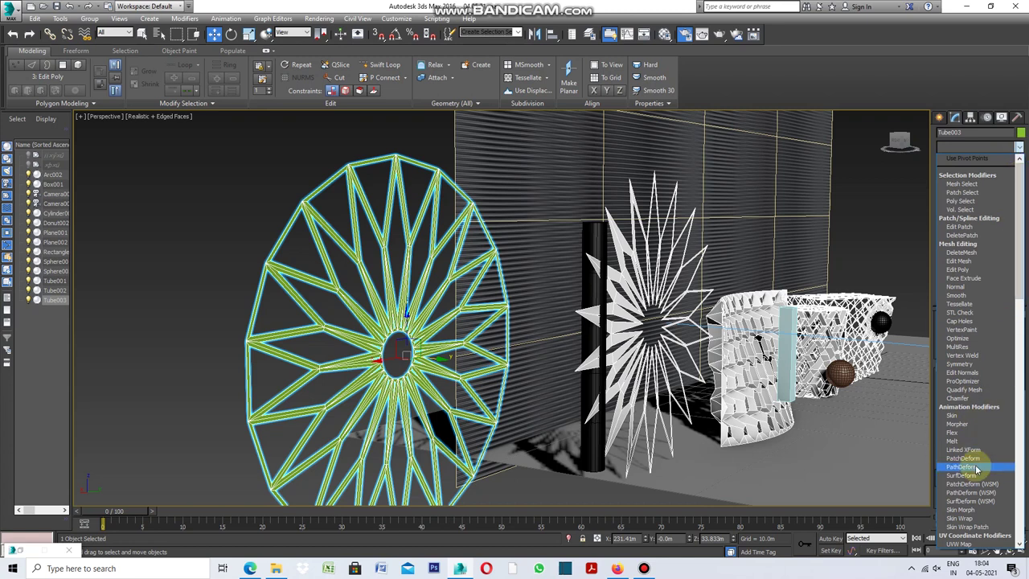
left_click(976, 423)
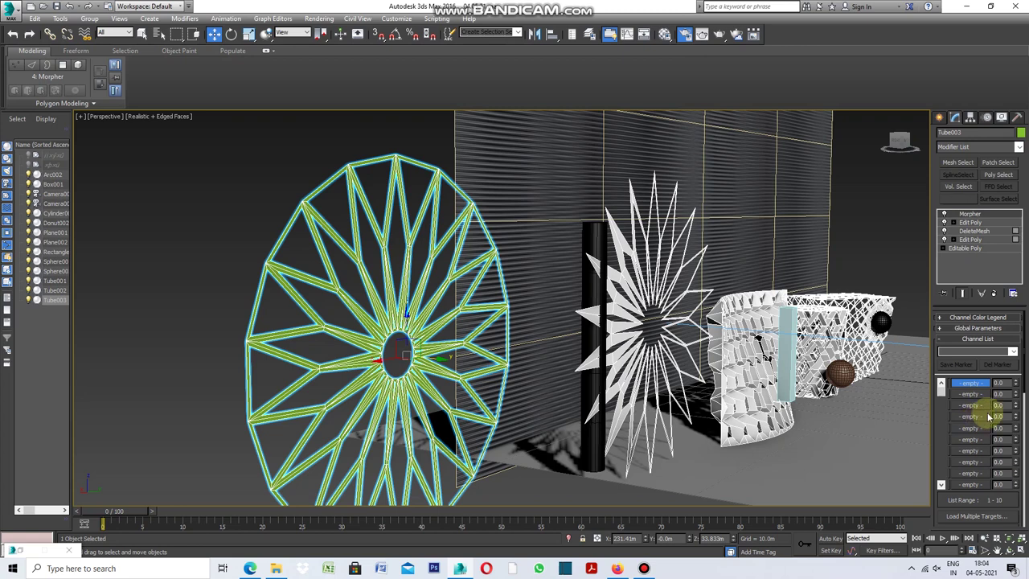
Capture the wheel's current state as Morpher target '01' in channel one
scroll(1025, 416, "down", 5)
scroll(1026, 416, "down", 1)
left_click(994, 462)
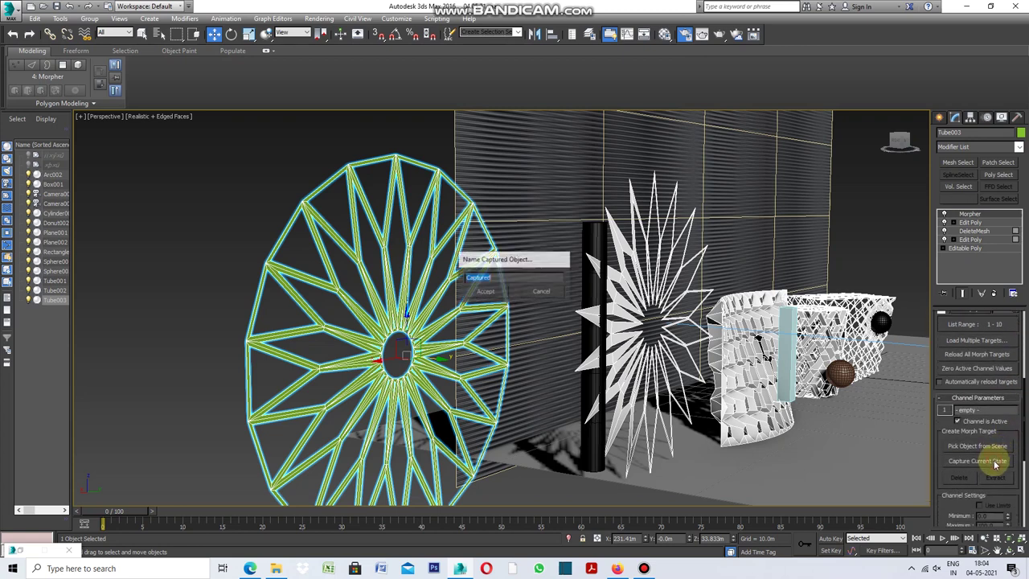
type("o1")
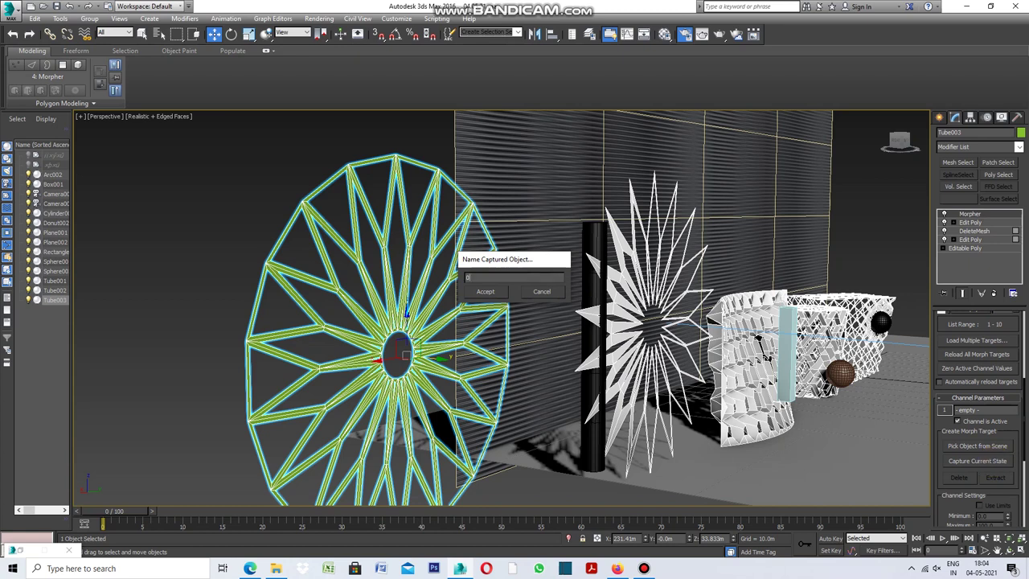
left_click(487, 292)
left_click_drag(1022, 403, 1023, 358)
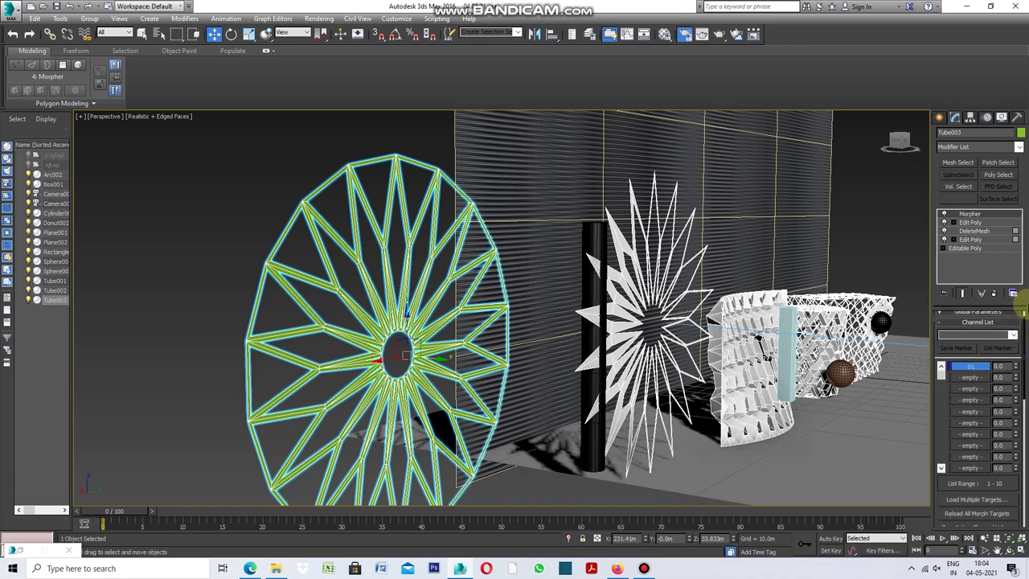
left_click(973, 240)
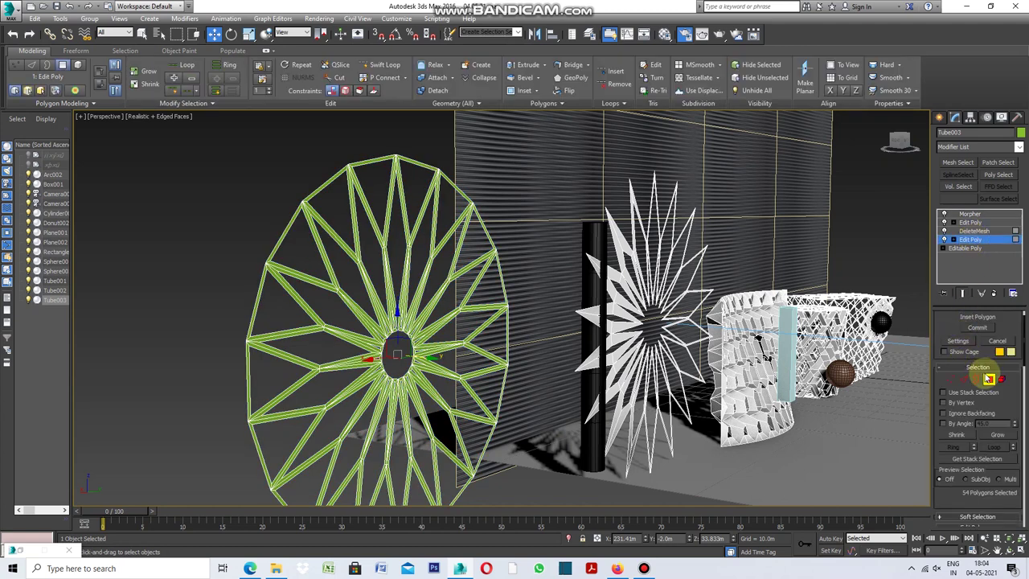
In the lower Edit Poly, inset the 54 polygons by 2.68m for thin radiating spikes
scroll(976, 367, "up", 2)
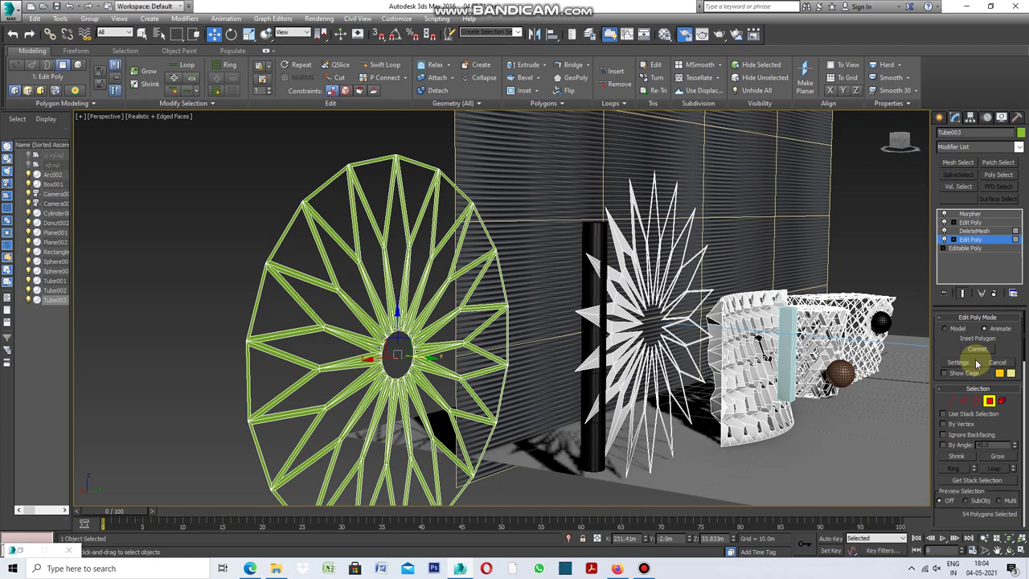
left_click(956, 363)
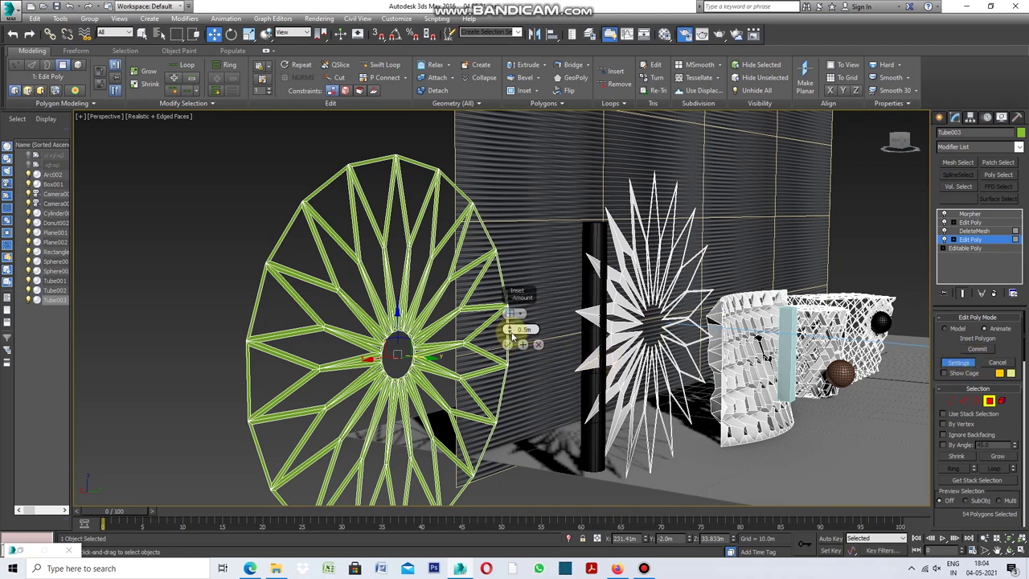
left_click_drag(509, 327, 508, 324)
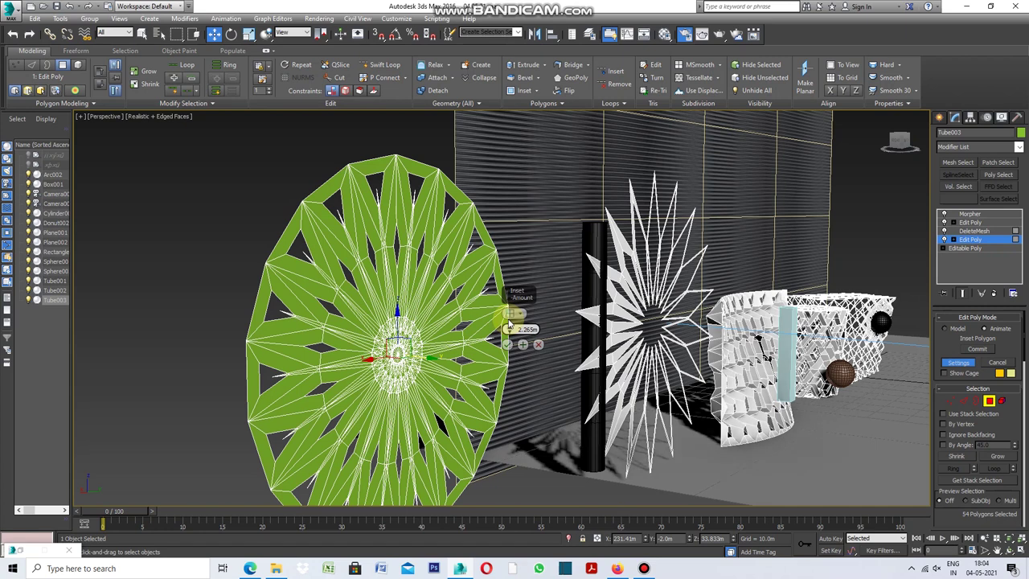
mouse_move(510, 323)
left_mouse_down()
mouse_move(511, 313)
mouse_move(510, 330)
left_mouse_up()
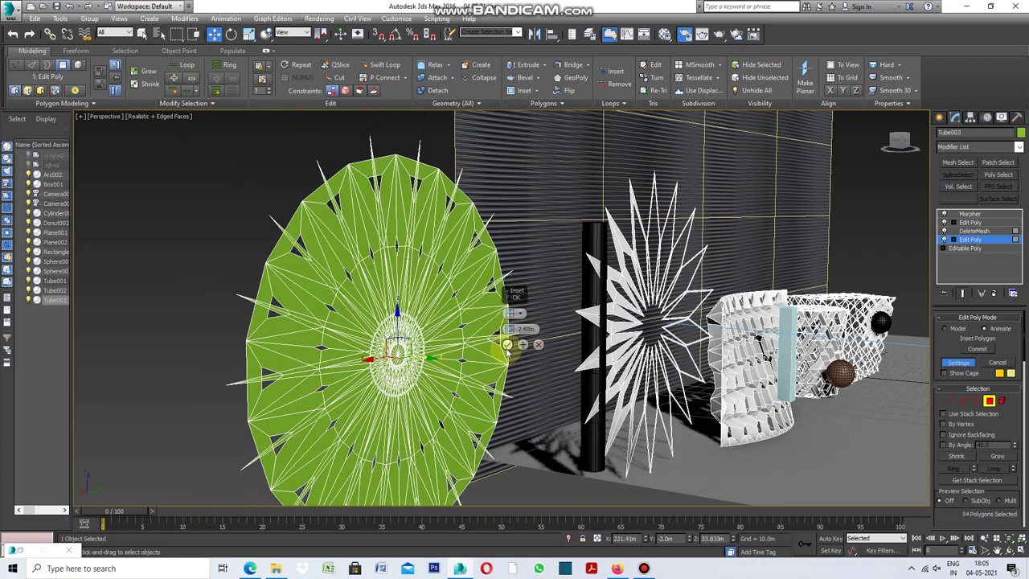
left_click(508, 345)
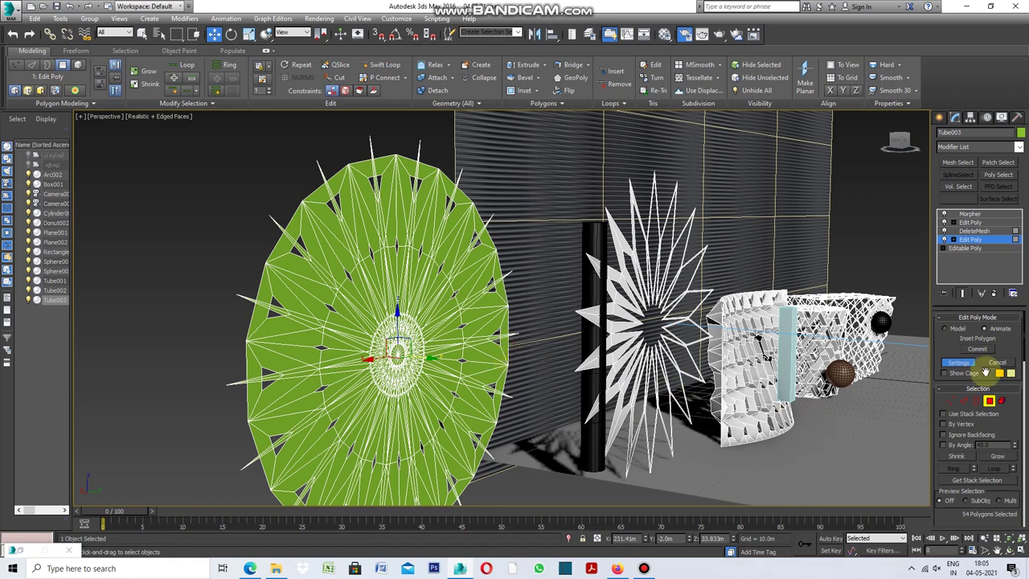
left_click(980, 215)
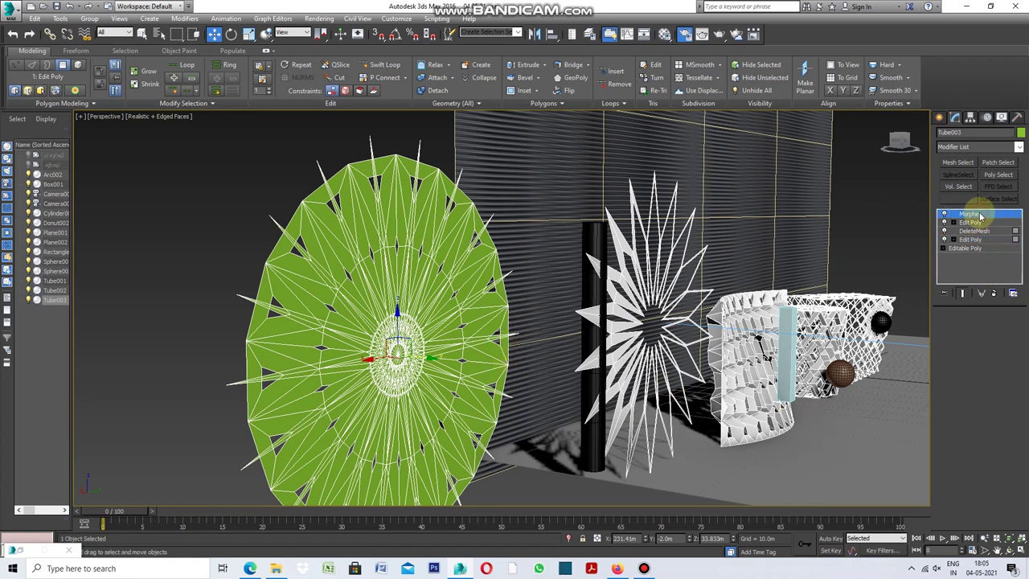
Capture the inset disc as Morpher target '02' in the second channel
left_click(975, 380)
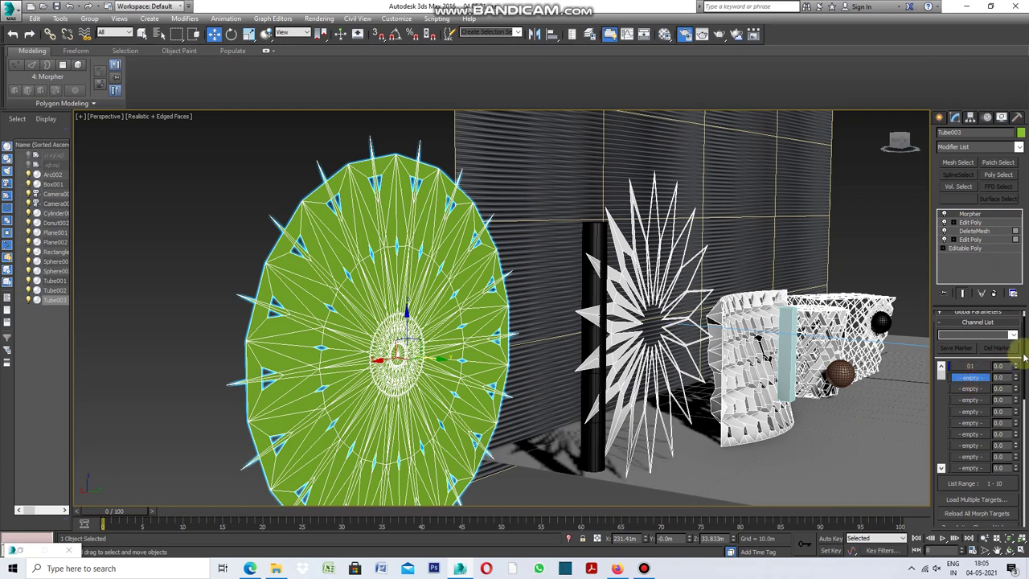
left_click_drag(1025, 347, 1021, 426)
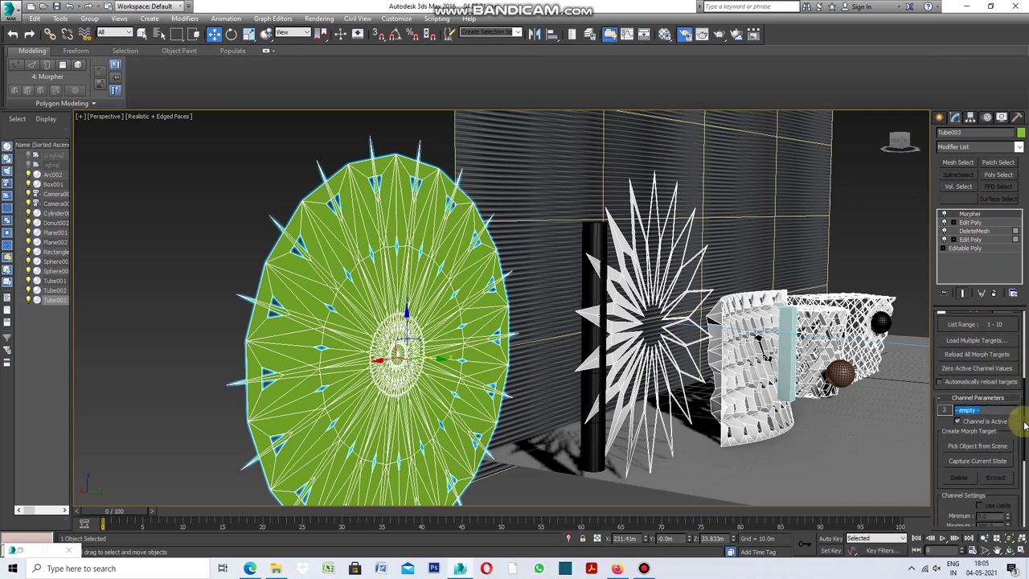
left_click(968, 465)
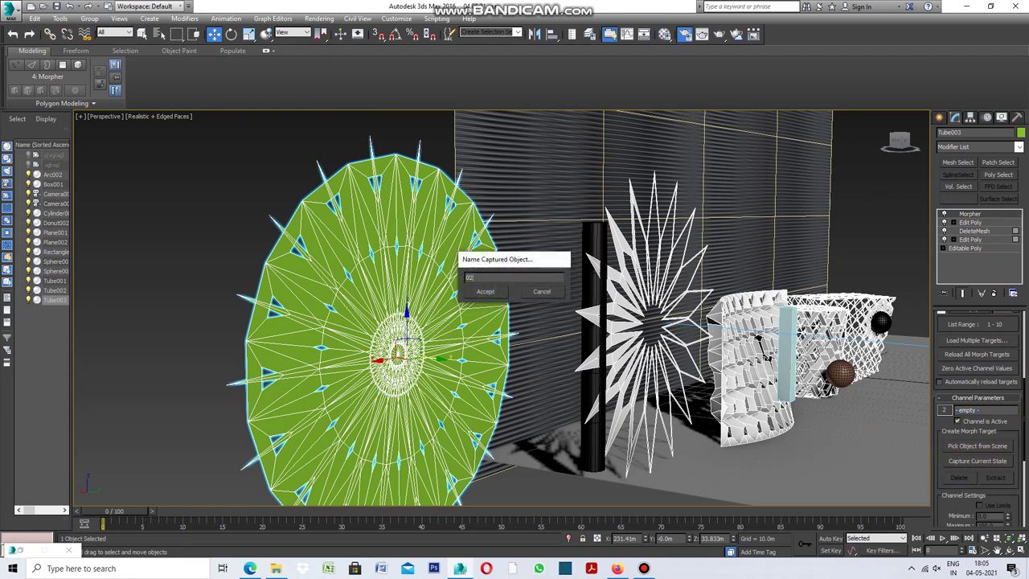
left_click(486, 293)
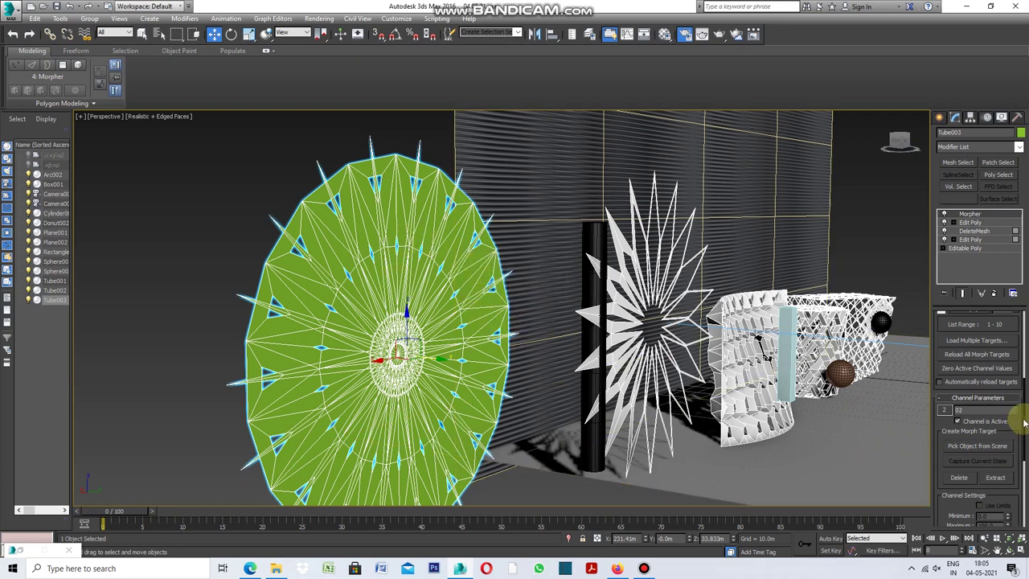
left_click(393, 277)
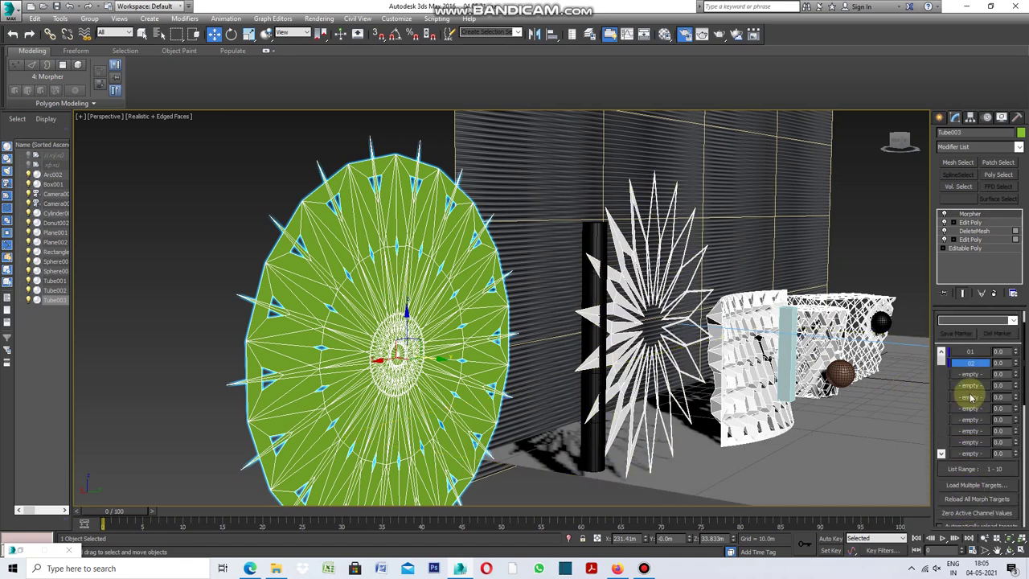
Test channel 01's spinner to morph the disc toward target 01
scroll(970, 397, "up", 1)
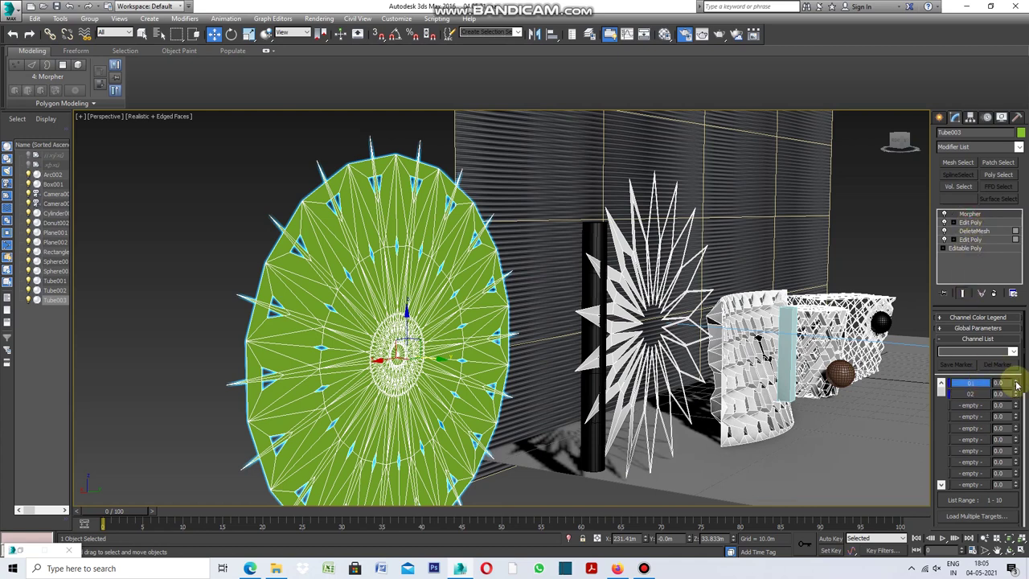
mouse_move(1017, 385)
left_mouse_down()
mouse_move(1011, 321)
mouse_move(1010, 395)
mouse_move(1007, 309)
mouse_move(1010, 406)
mouse_move(1012, 321)
mouse_move(1017, 389)
left_mouse_up()
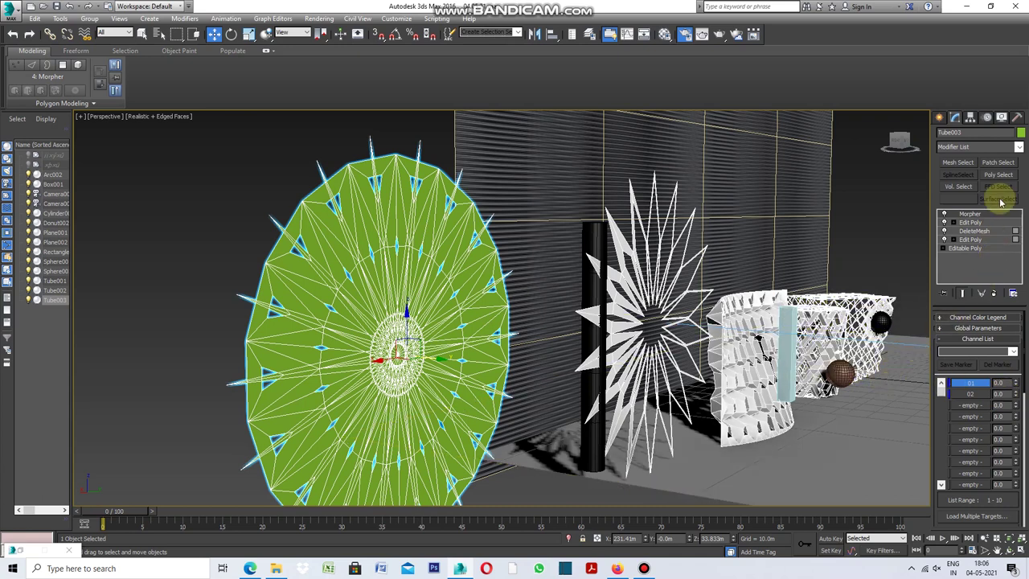
left_click(1019, 147)
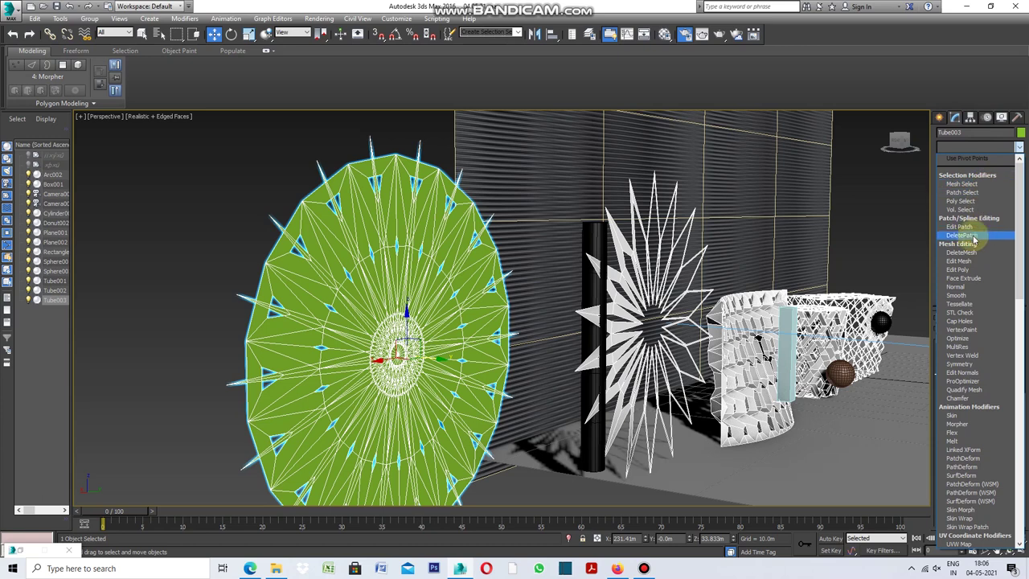
Add a Vol. Select modifier to Tube003 at Vertex level with Mesh Object volume
left_click(969, 209)
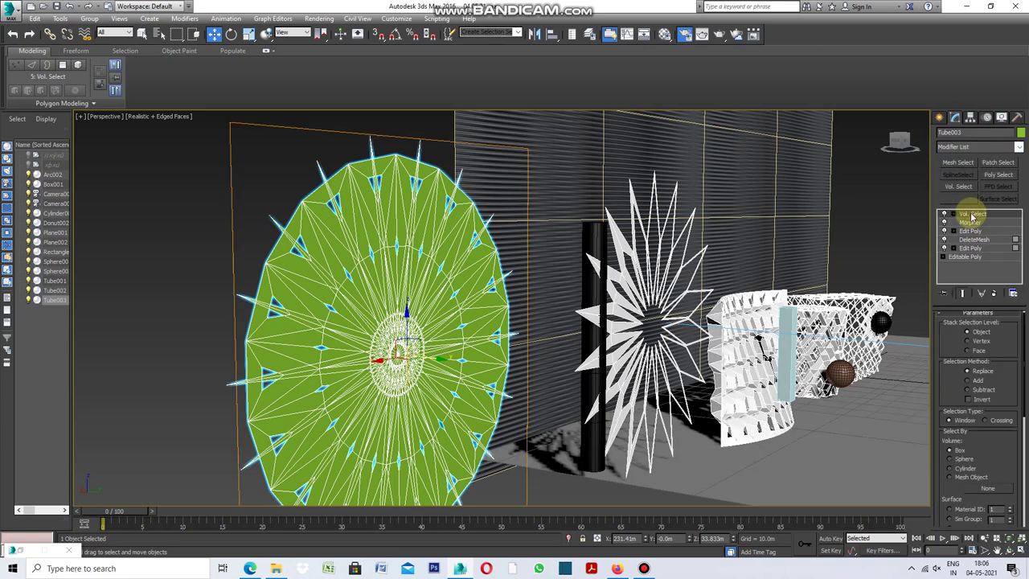
left_click(968, 341)
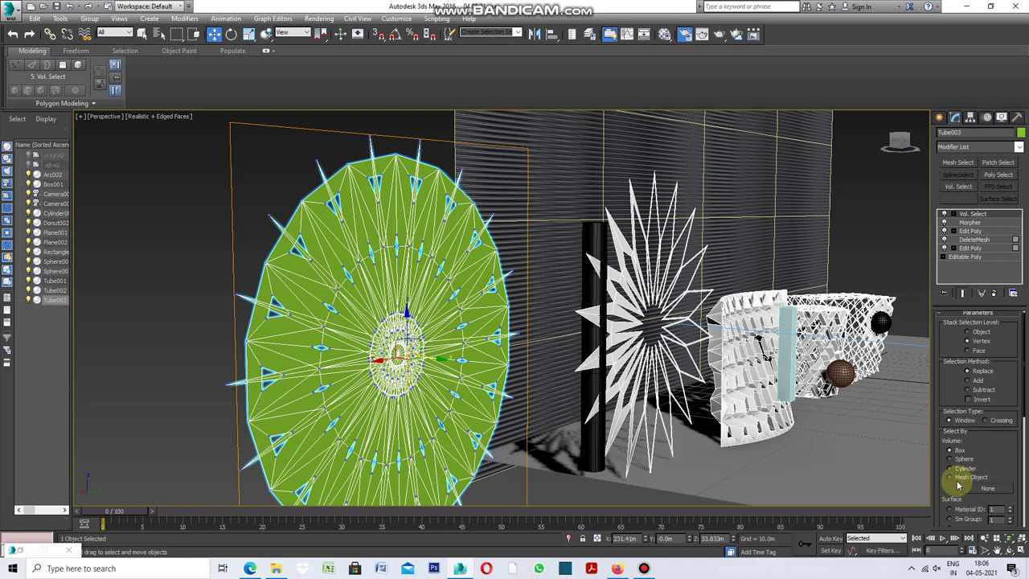
left_click(951, 478)
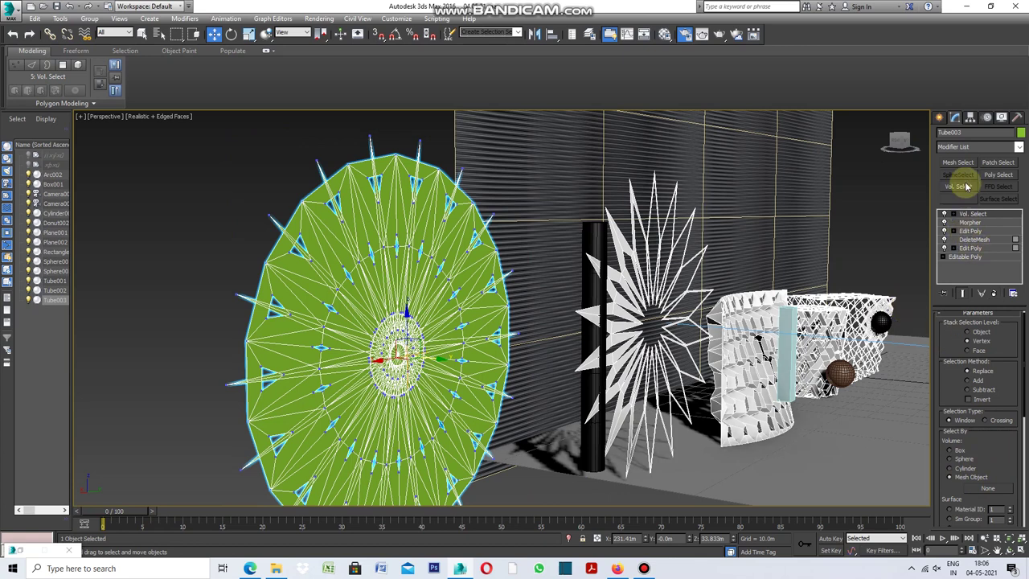
left_click(940, 118)
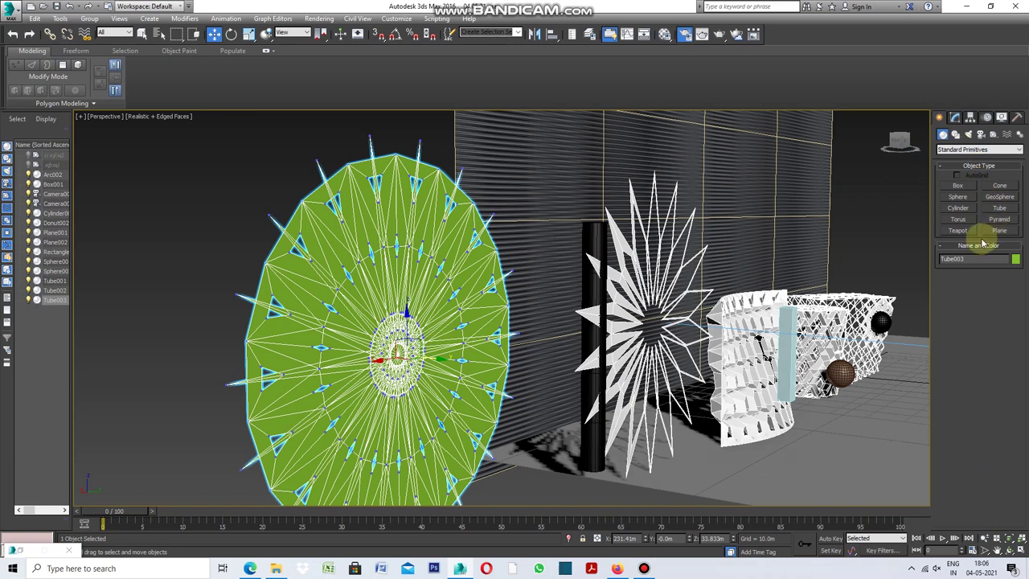
left_click(958, 187)
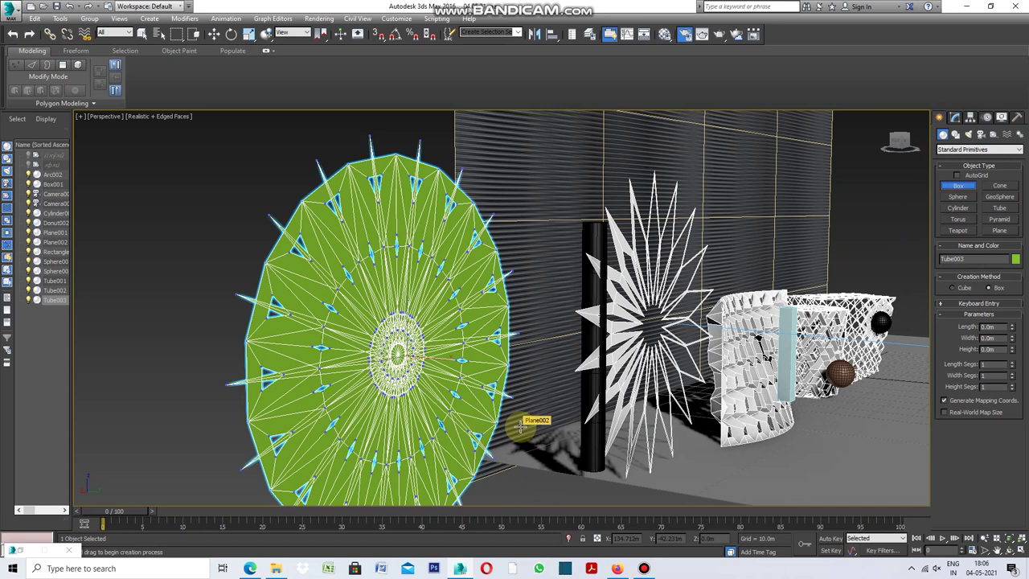
Build the tall Box002 column, about 57.6 m high, across the disc, then reselect Tube003
scroll(520, 427, "down", 3)
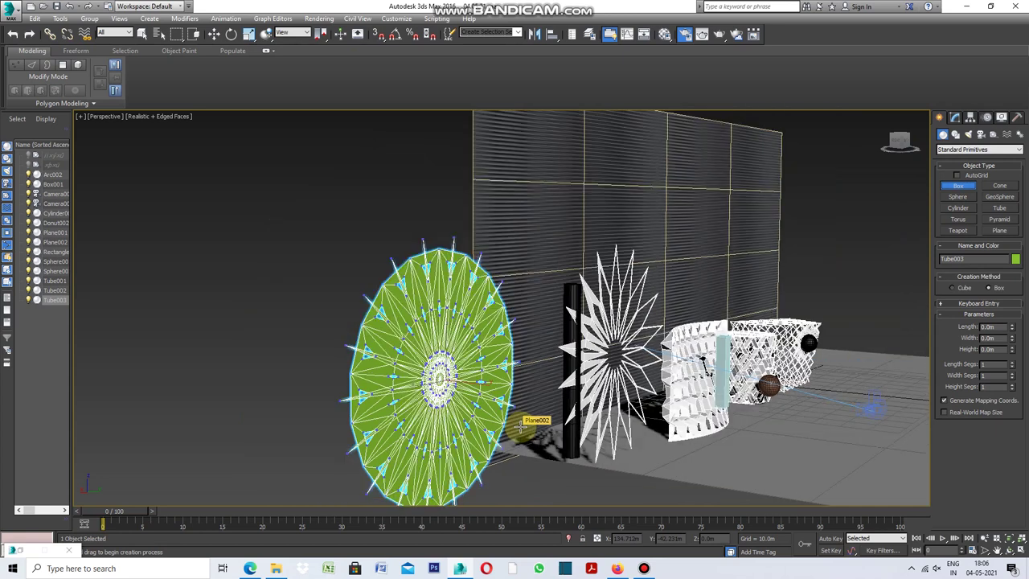
left_click(460, 500)
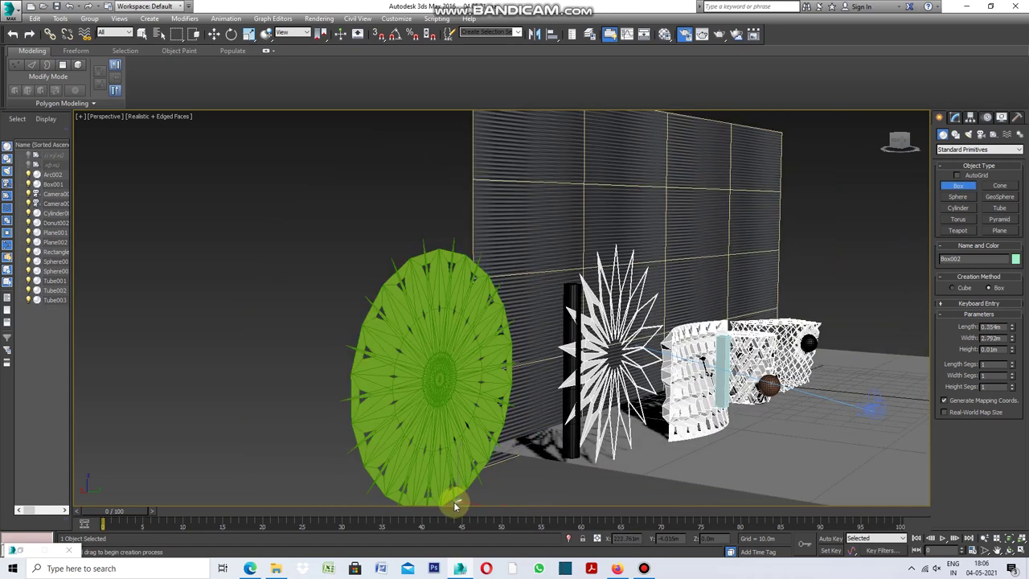
left_click_drag(472, 511, 472, 509)
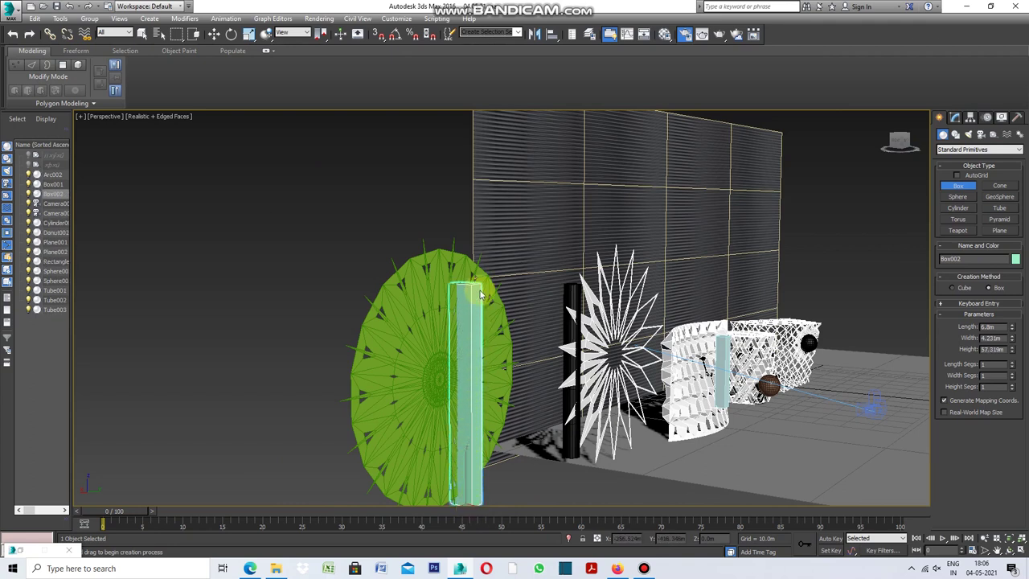
left_click(489, 306)
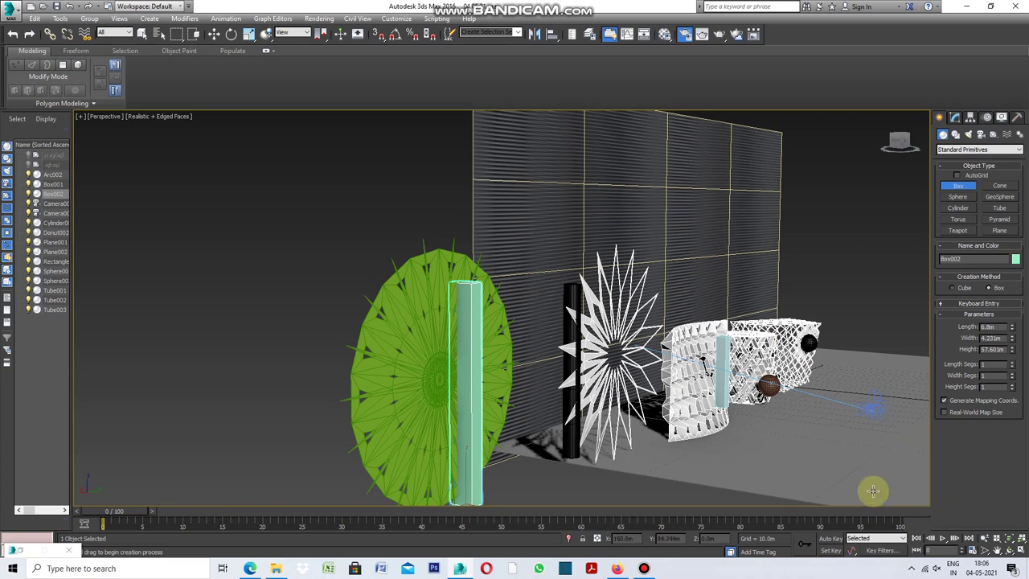
left_click(429, 314)
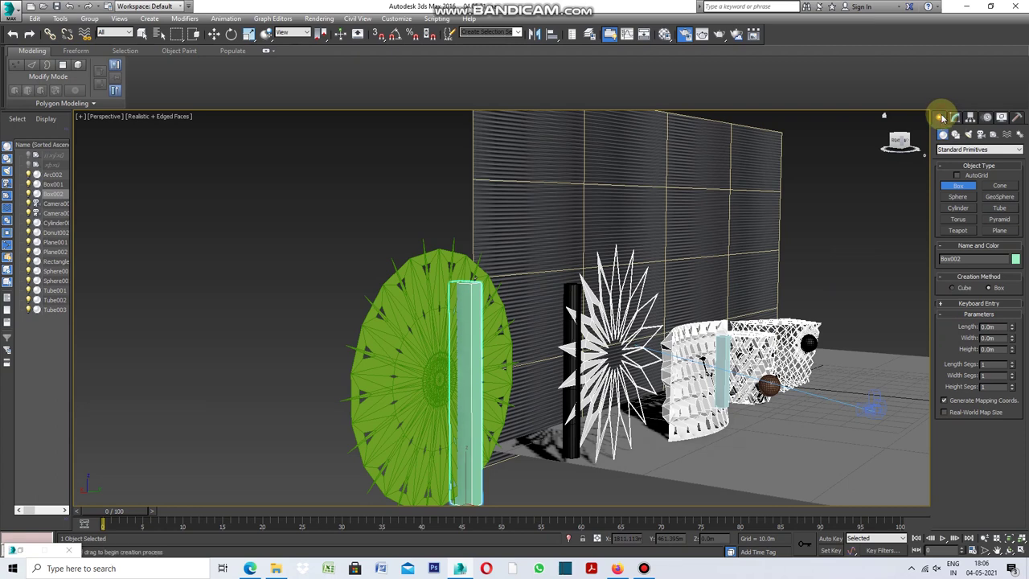
left_click(142, 33)
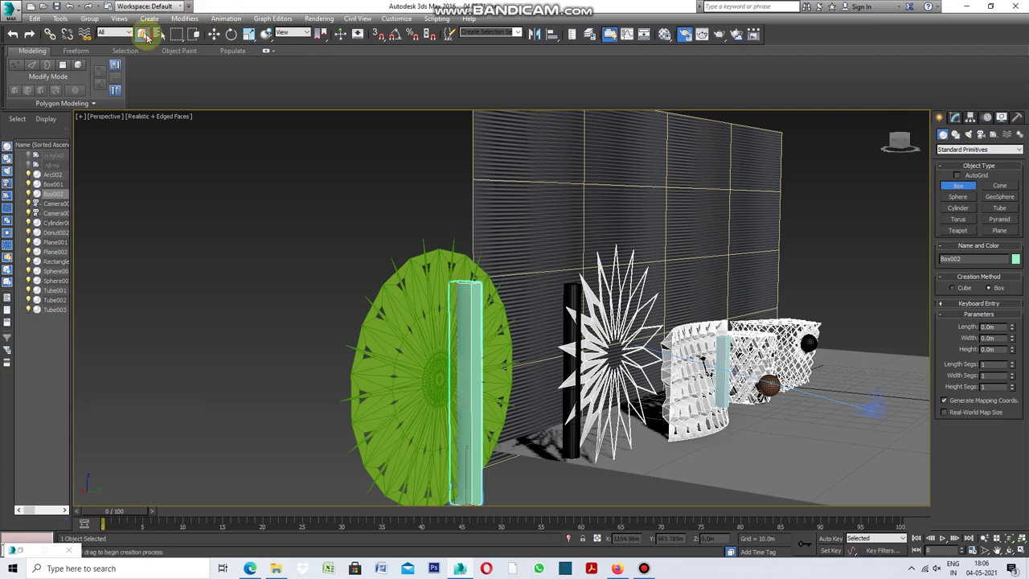
left_click(378, 273)
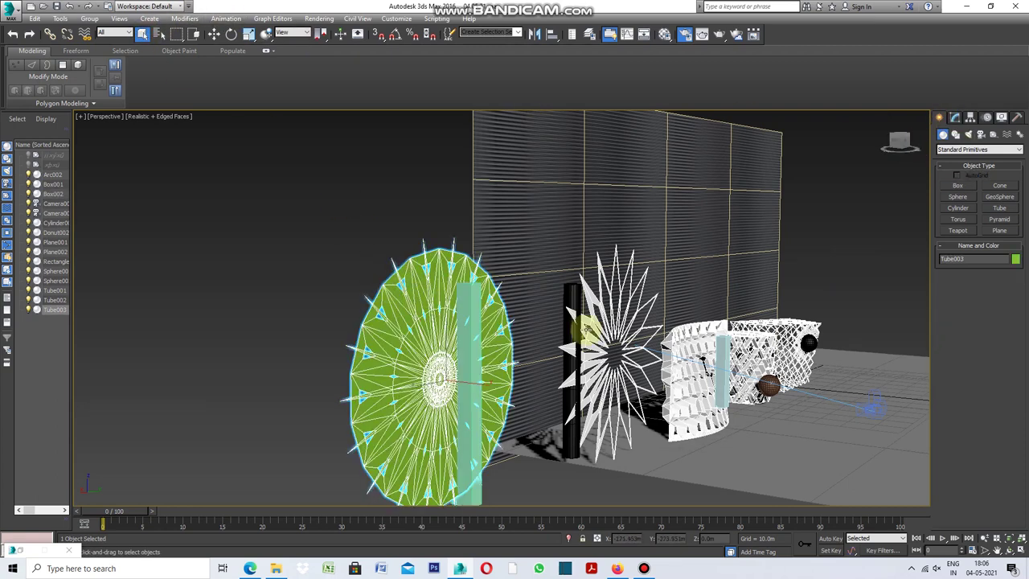
Turn on Use Soft Selection in Vol. Select and pick Box002 as the Mesh Object
left_click(954, 117)
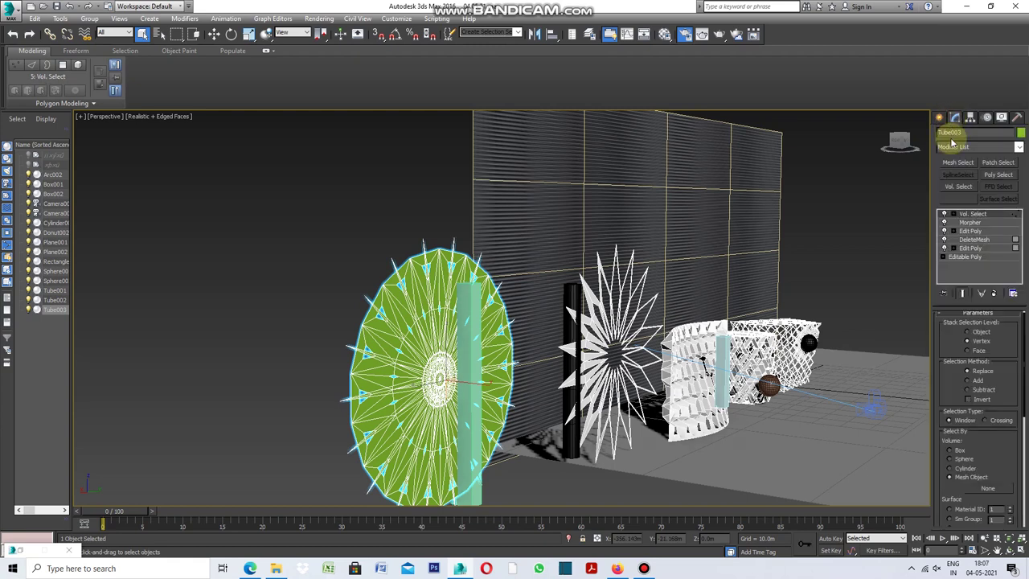
scroll(1007, 440, "down", 2)
scroll(1009, 438, "down", 1)
scroll(1009, 438, "down", 2)
scroll(1010, 442, "down", 2)
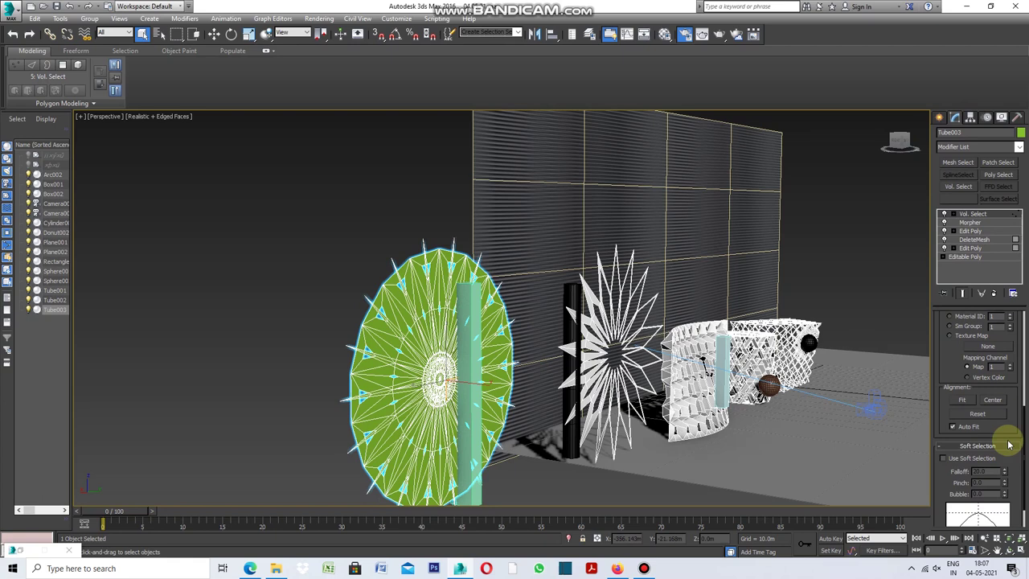
left_click(944, 458)
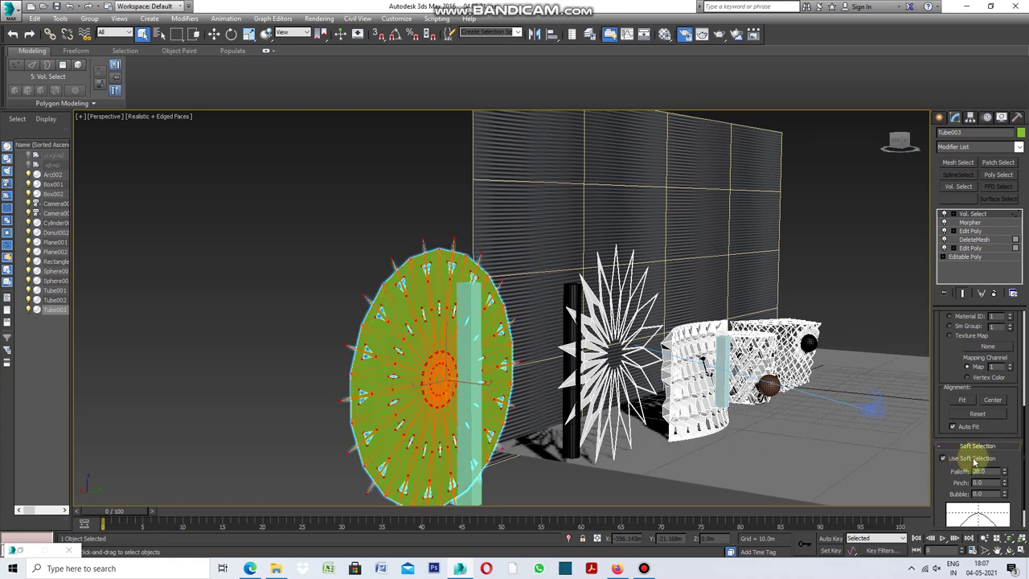
scroll(981, 415, "up", 1)
scroll(982, 413, "up", 1)
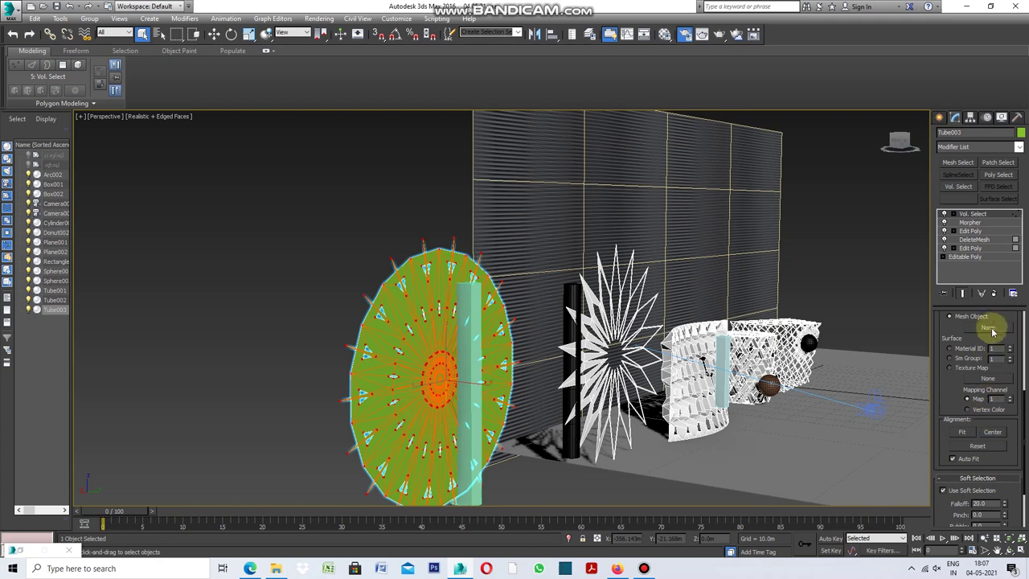
left_click(474, 319)
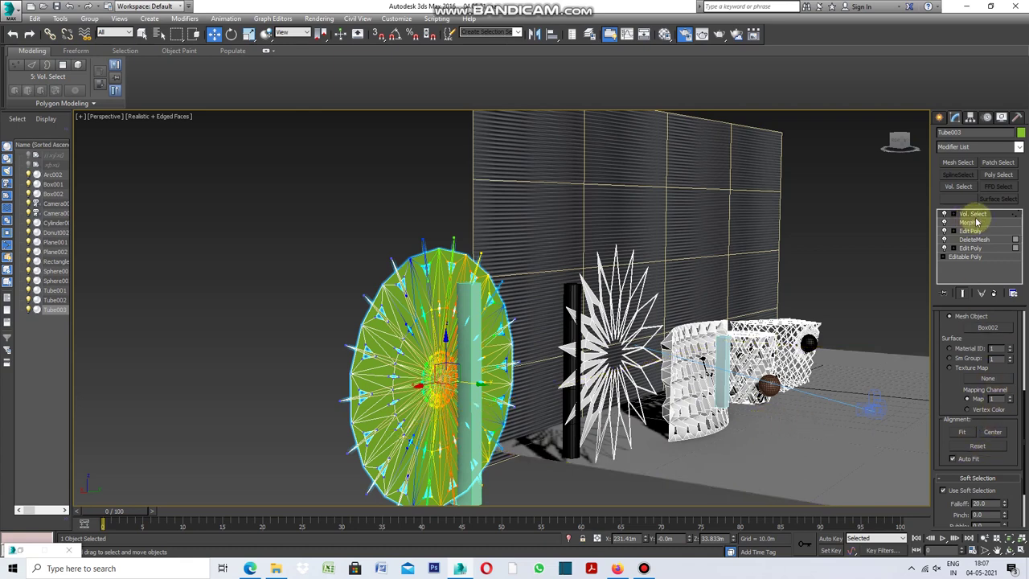
Set Morpher channel 01 to 100 to open star-shaped spokes, then deselect
left_click(979, 223)
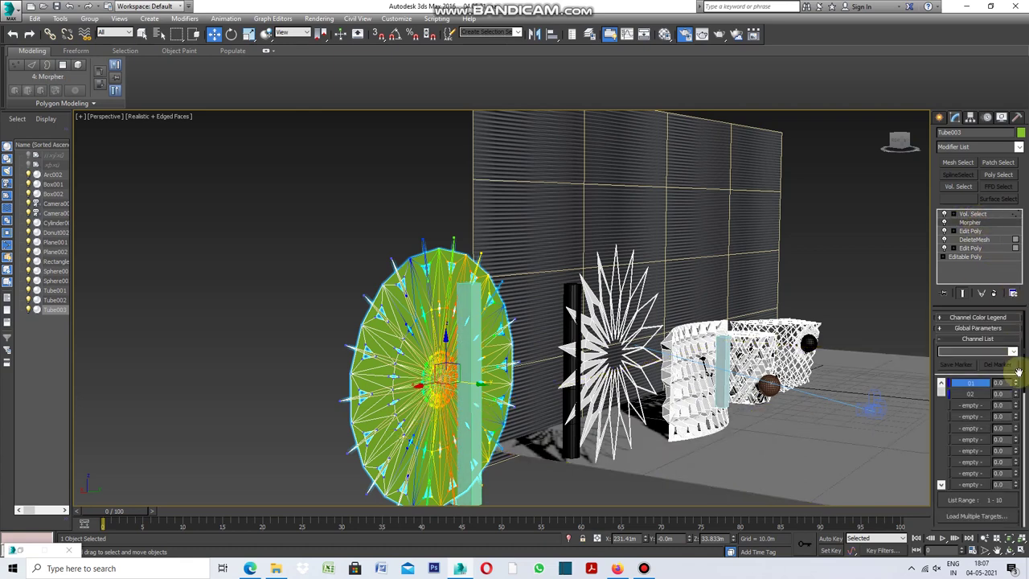
left_click_drag(1017, 386, 1008, 316)
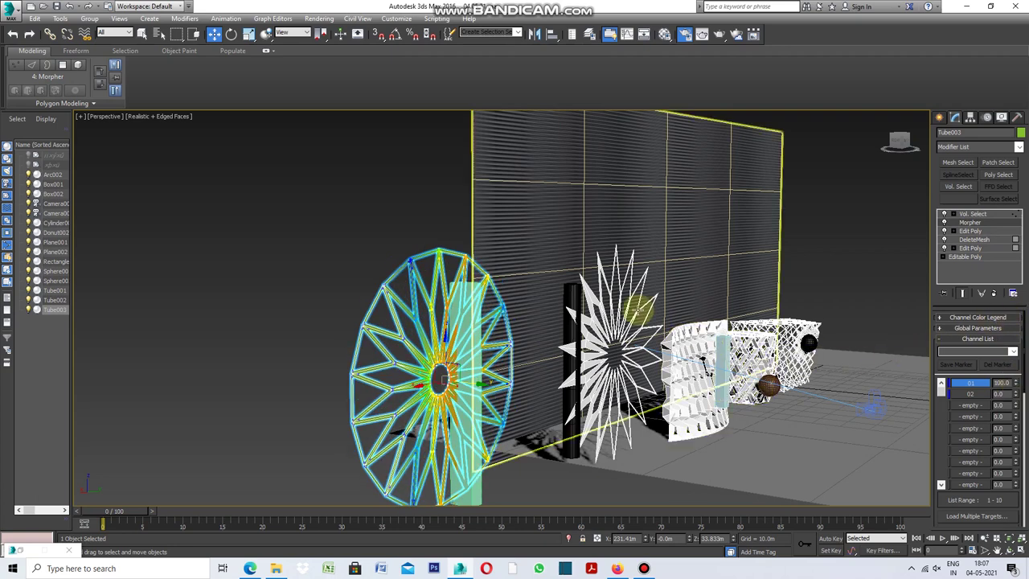
left_click(374, 201)
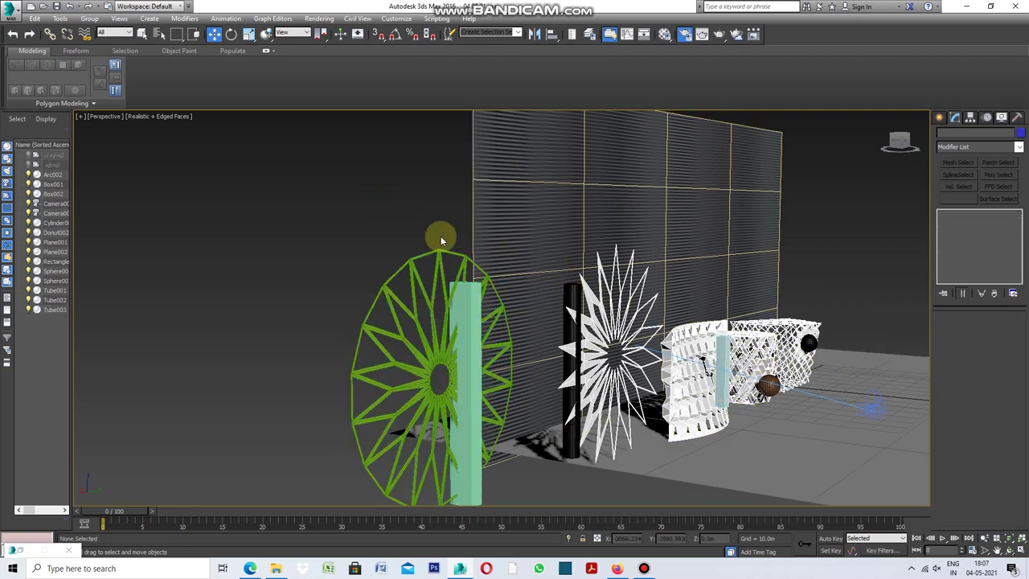
Change the wheel's object colour from green to white
left_click(440, 271)
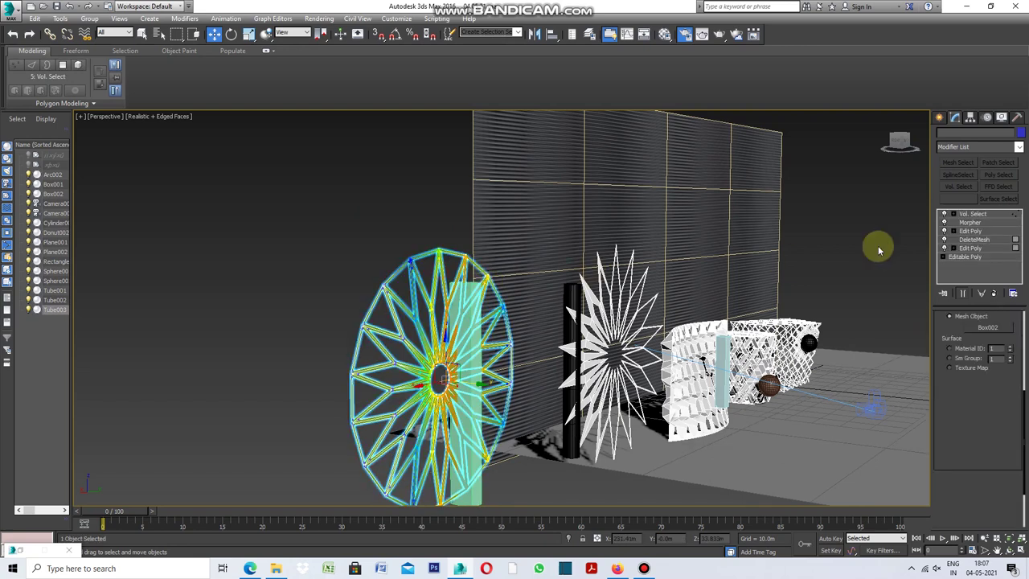
left_click(1020, 133)
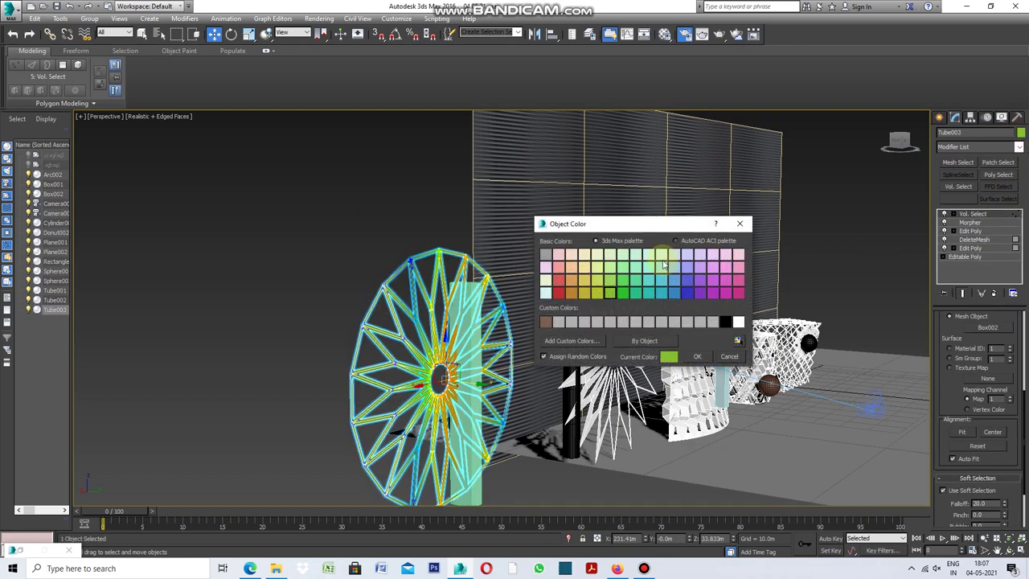
left_click(738, 321)
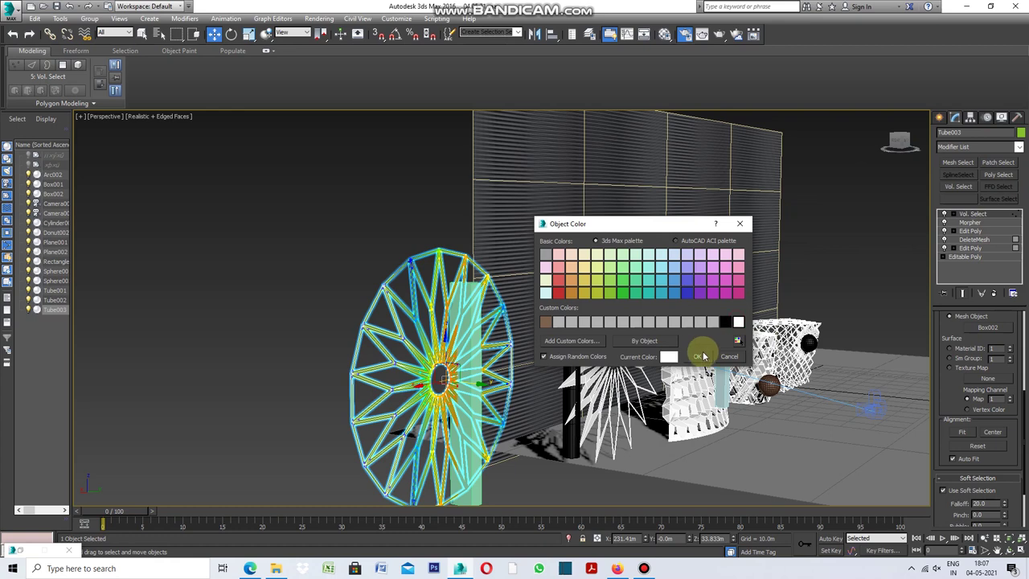
left_click(698, 358)
left_click(398, 233)
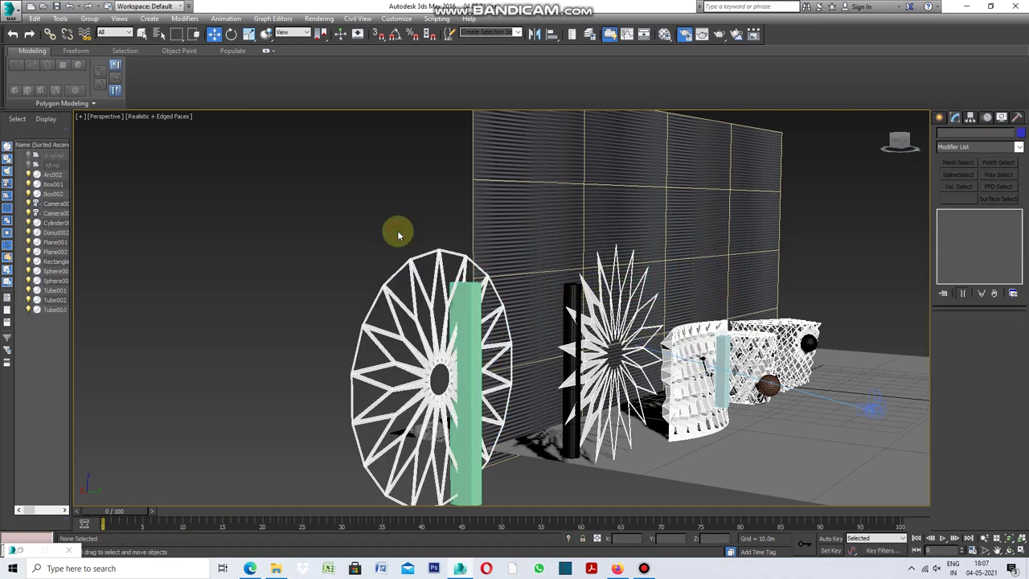
Pan the view up and select Box002 for moving
left_click(996, 551)
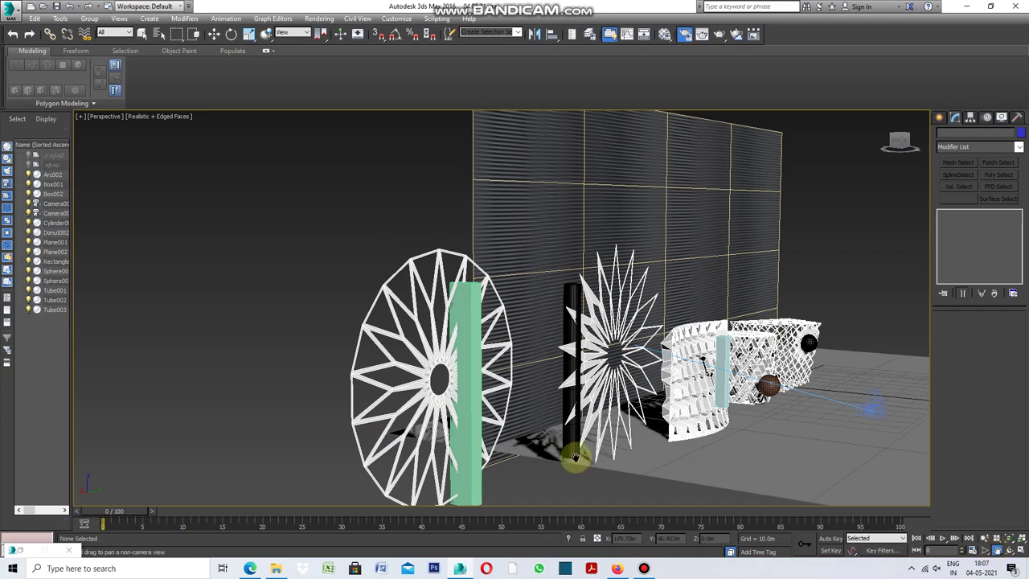
left_click_drag(315, 361, 328, 307)
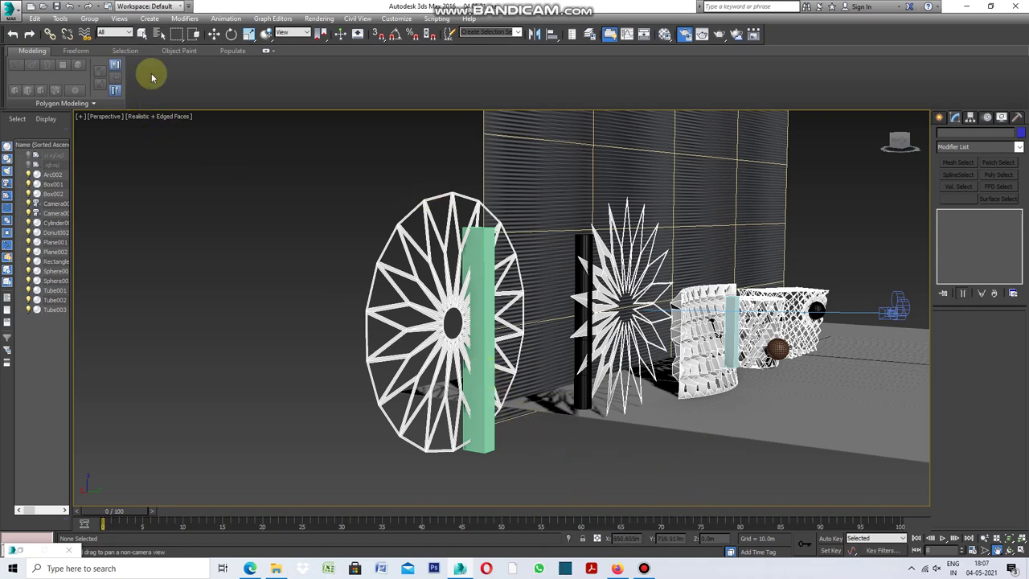
left_click(142, 34)
left_click(526, 394)
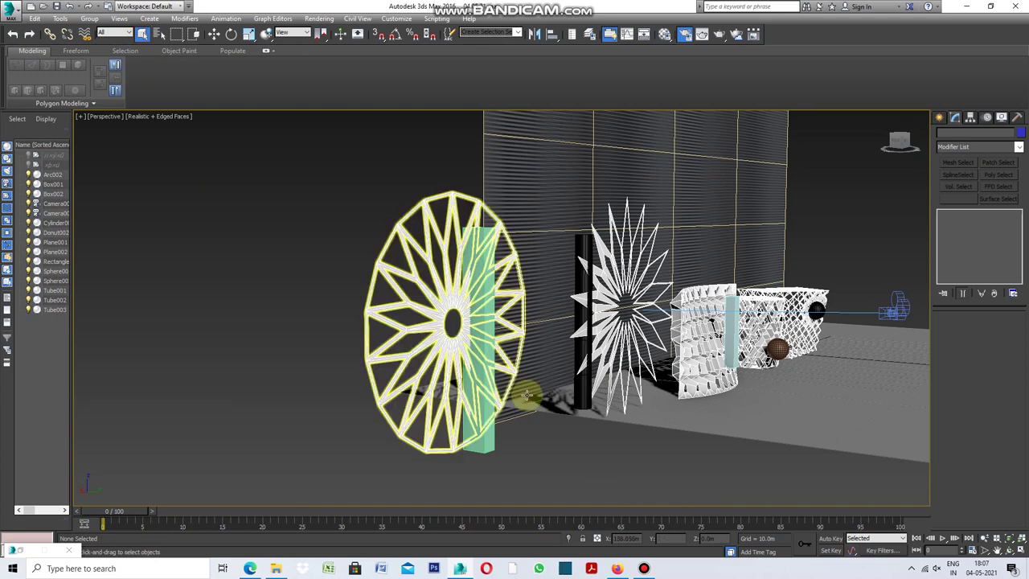
left_click(479, 359)
left_click(214, 34)
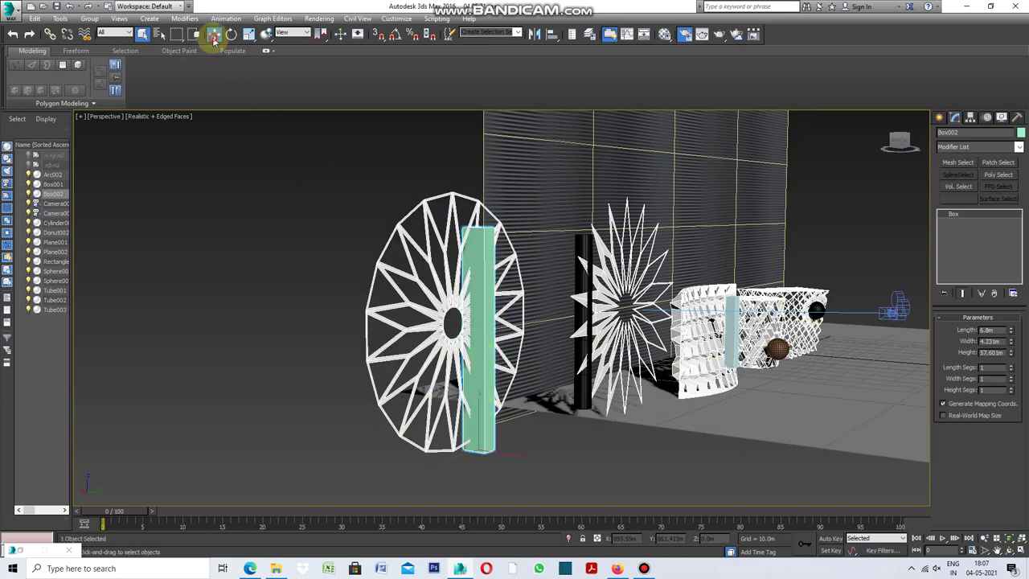
Reorder Tube003's stack so Vol. Select sits below Morpher, giving filled triangular spokes
mouse_move(461, 454)
left_mouse_down()
mouse_move(414, 464)
mouse_move(466, 456)
left_mouse_up()
left_click(567, 466)
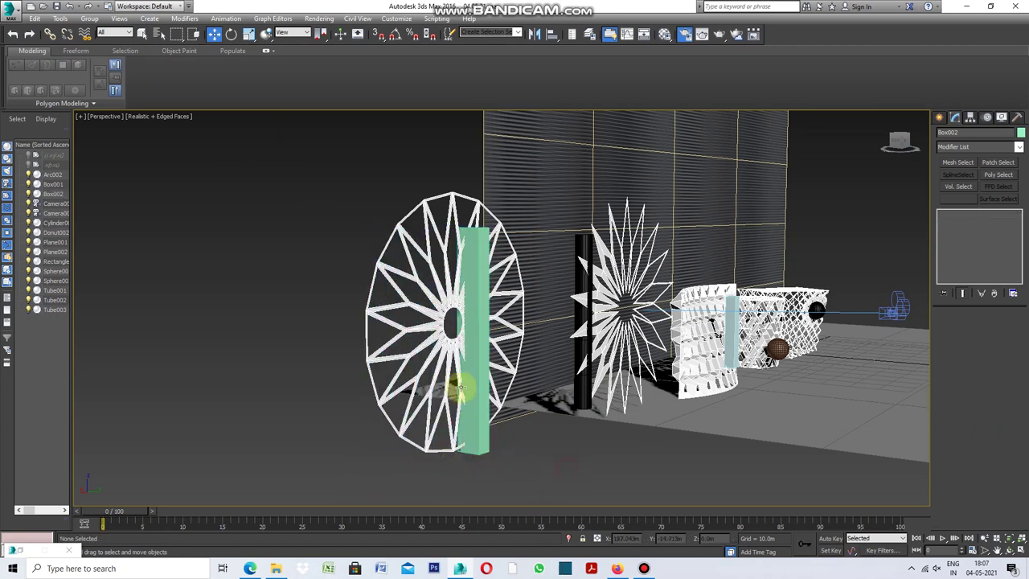
left_click(458, 390)
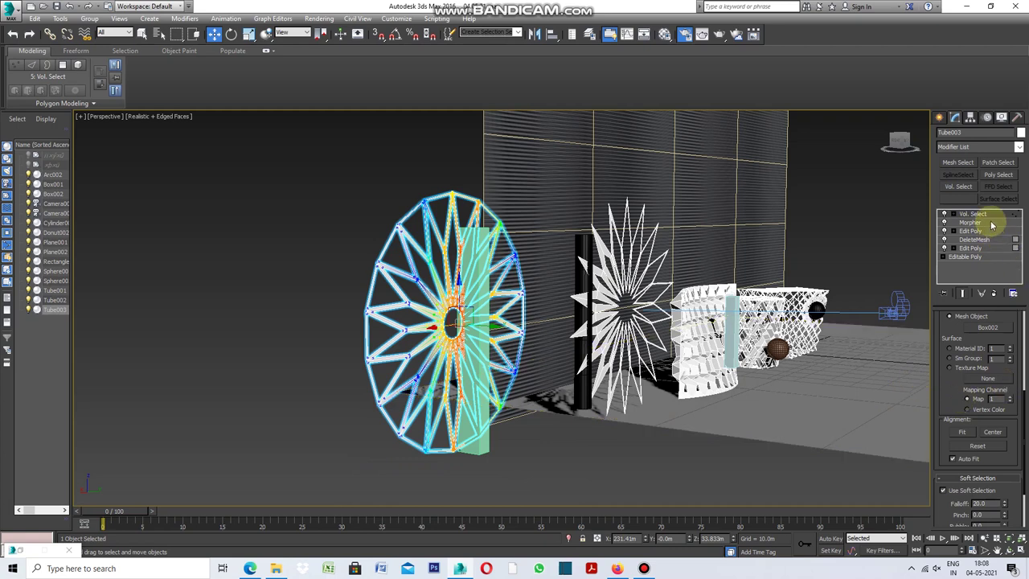
left_click(991, 223)
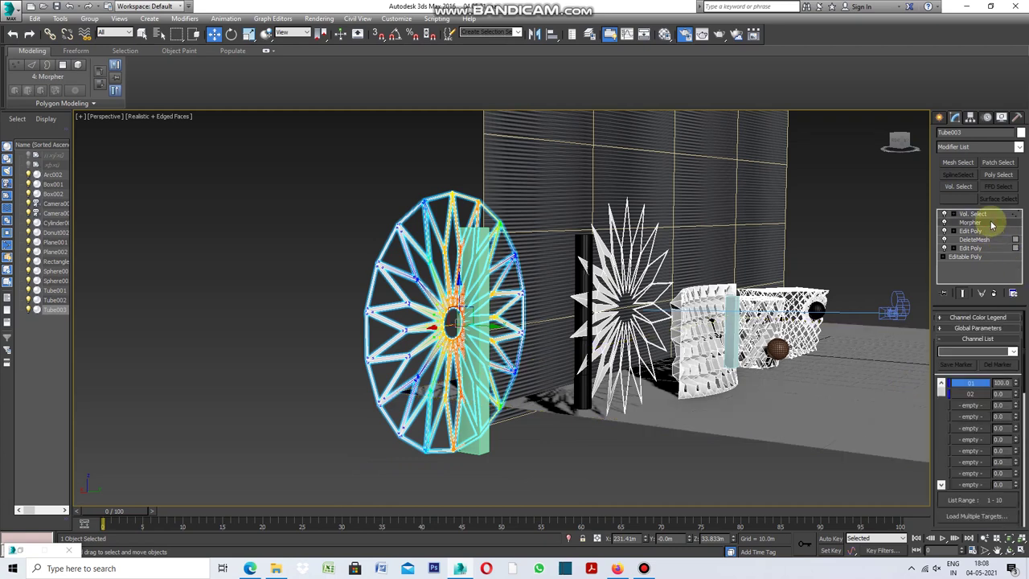
left_click(1003, 214)
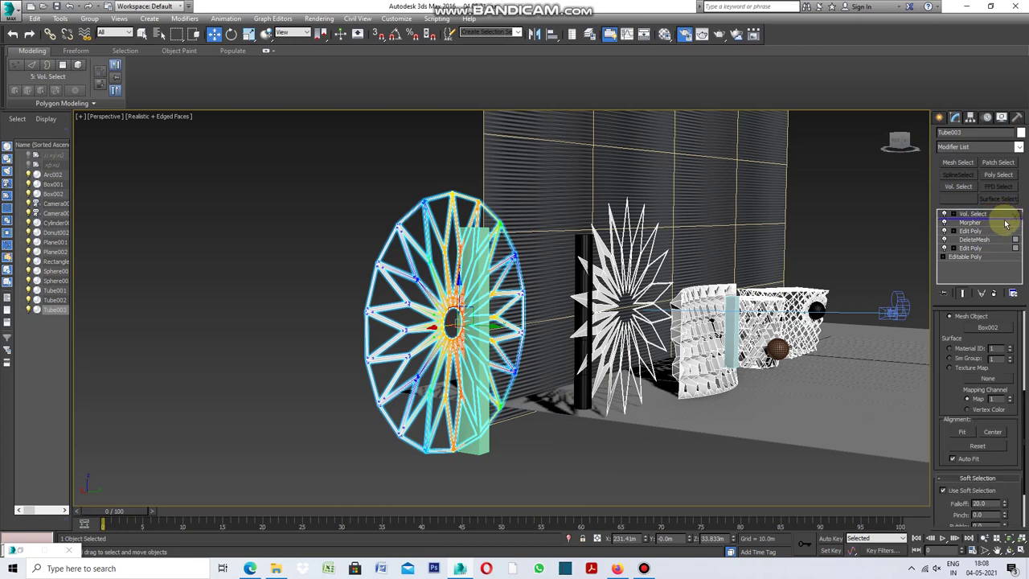
left_click_drag(1005, 231, 1003, 227)
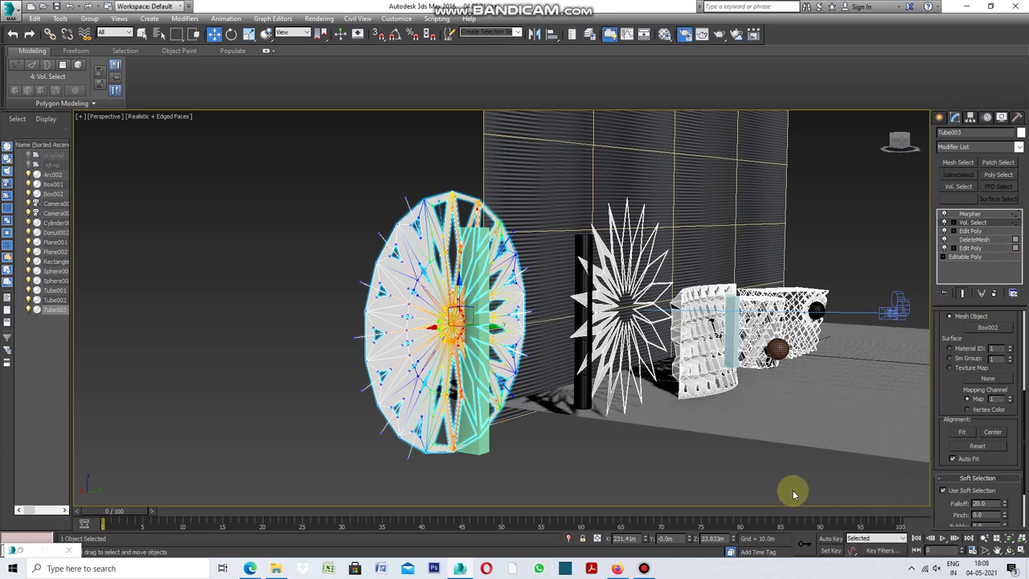
left_click(765, 487)
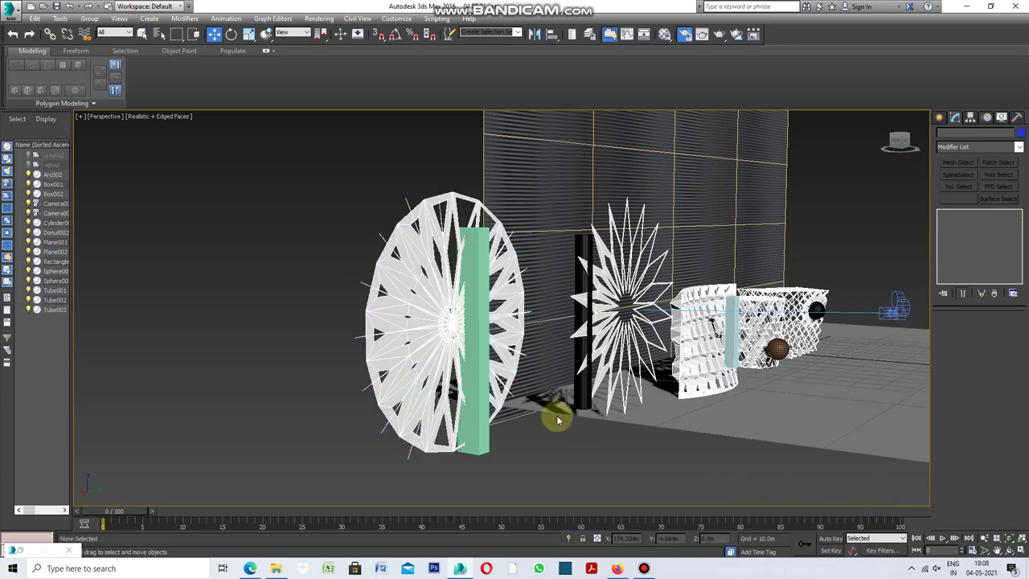
Slide Box002 left and down across the wheel's left half to reshape its spokes
left_click(485, 382)
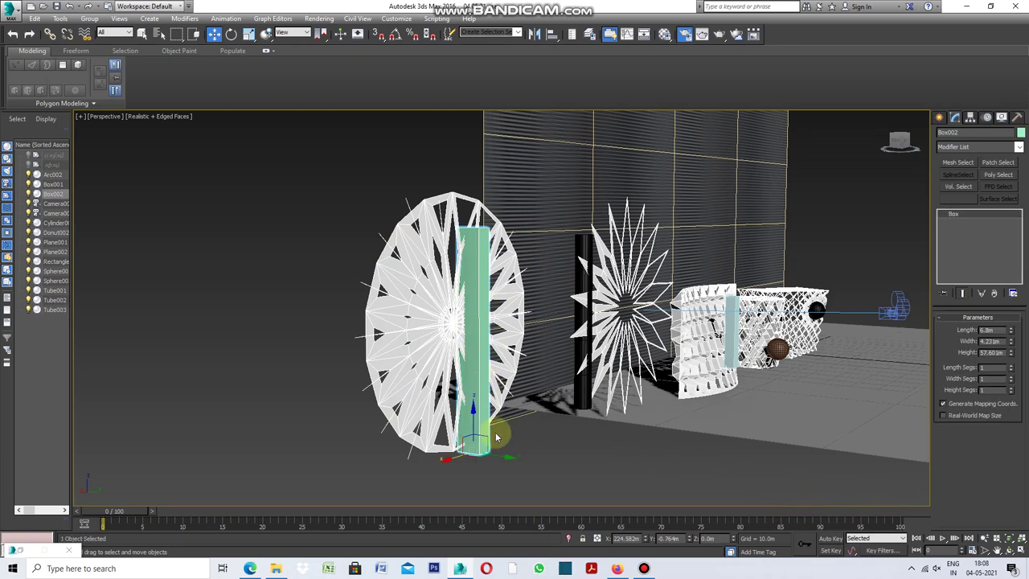
mouse_move(460, 461)
left_mouse_down()
mouse_move(502, 463)
mouse_move(299, 433)
mouse_move(378, 426)
mouse_move(525, 447)
mouse_move(432, 456)
left_mouse_up()
left_click_drag(375, 452, 418, 450)
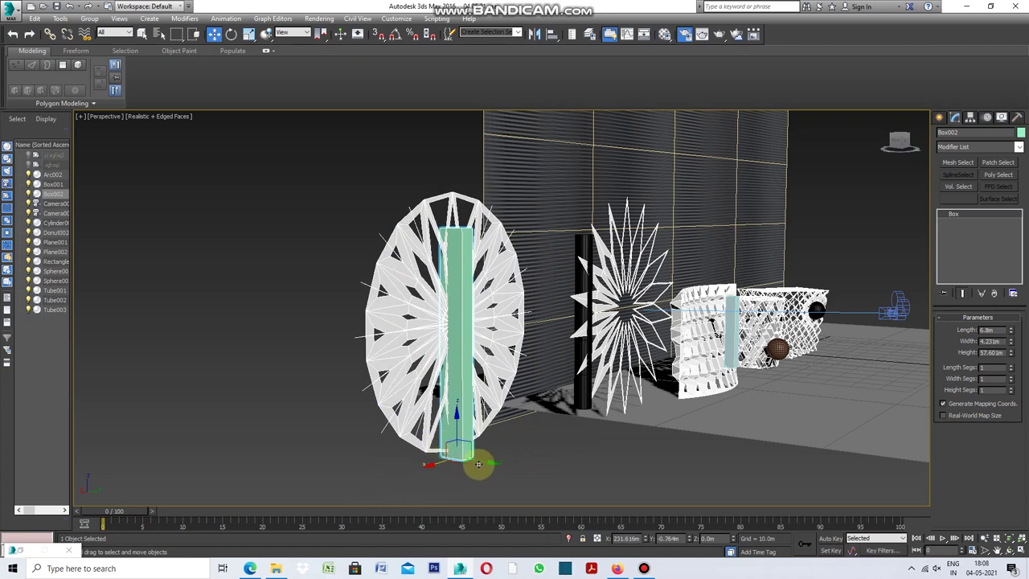
mouse_move(480, 461)
left_mouse_down()
mouse_move(537, 500)
mouse_move(504, 492)
left_mouse_up()
mouse_move(422, 470)
left_mouse_down()
mouse_move(413, 458)
mouse_move(574, 521)
mouse_move(493, 499)
mouse_move(577, 517)
mouse_move(426, 478)
mouse_move(588, 524)
mouse_move(487, 502)
left_mouse_up()
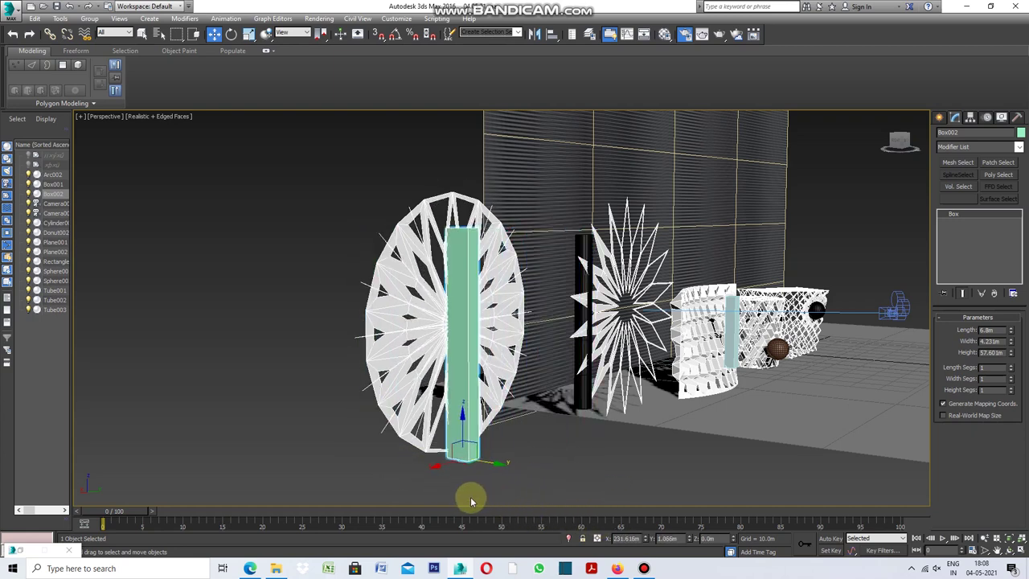
mouse_move(440, 463)
left_mouse_down()
mouse_move(329, 459)
mouse_move(517, 469)
mouse_move(418, 477)
mouse_move(321, 459)
mouse_move(506, 467)
mouse_move(410, 479)
left_mouse_up()
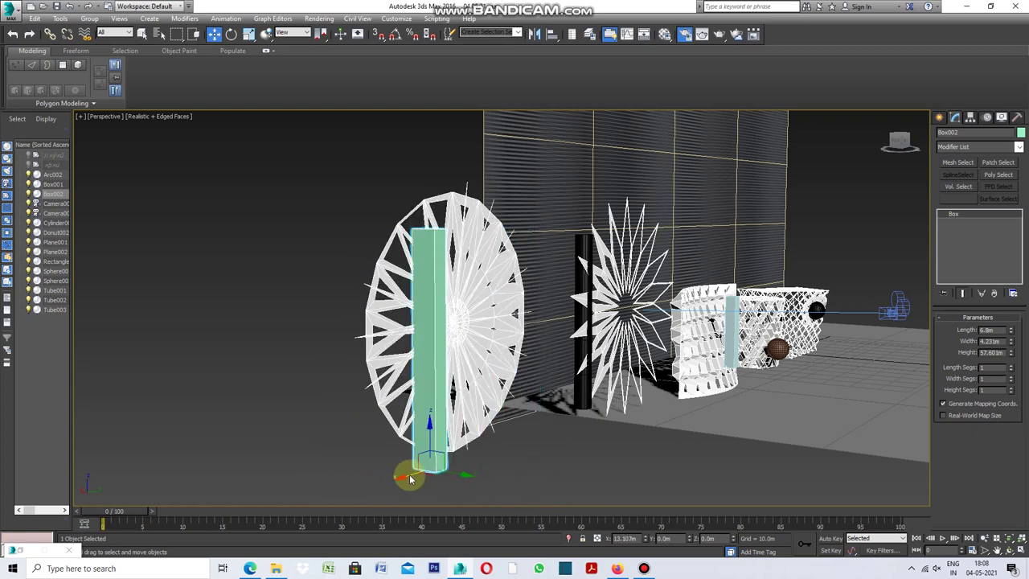
mouse_move(430, 444)
left_mouse_down()
mouse_move(424, 249)
mouse_move(416, 379)
mouse_move(436, 459)
mouse_move(455, 482)
left_mouse_up()
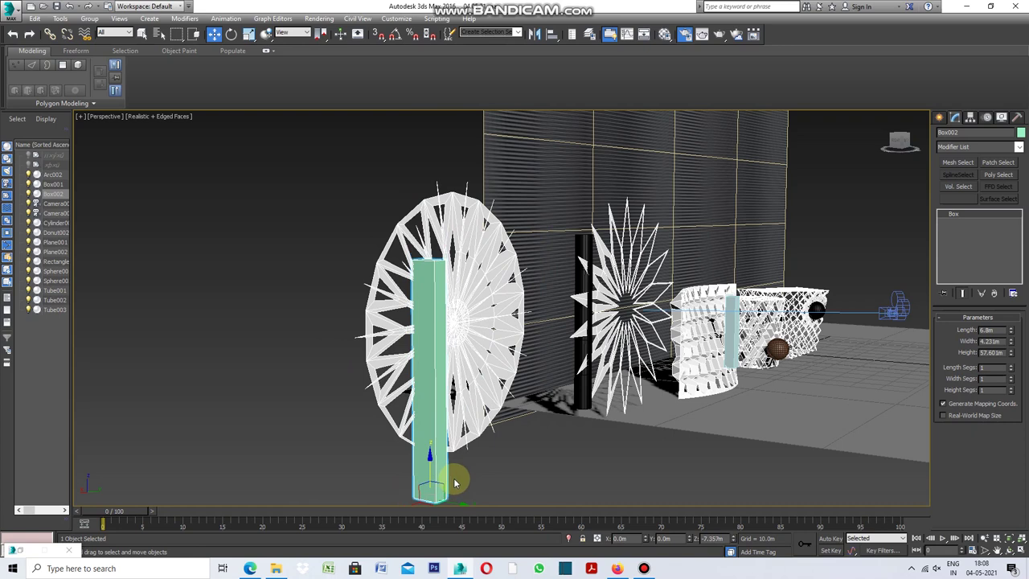
left_click(477, 341)
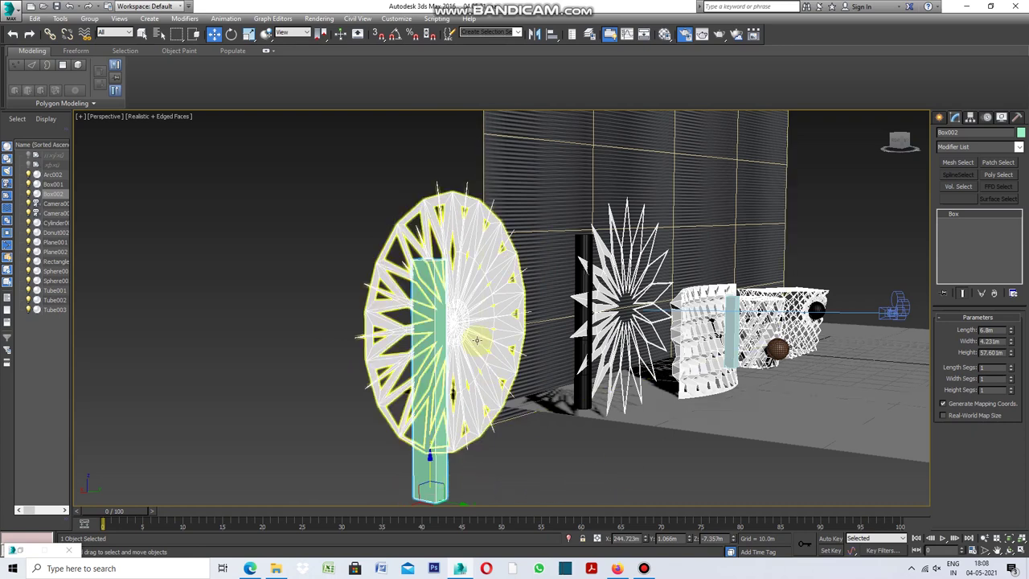
Enable Invert in Tube003's Vol. Select, flipping which half of the wheel shows open spokes
left_click(476, 340)
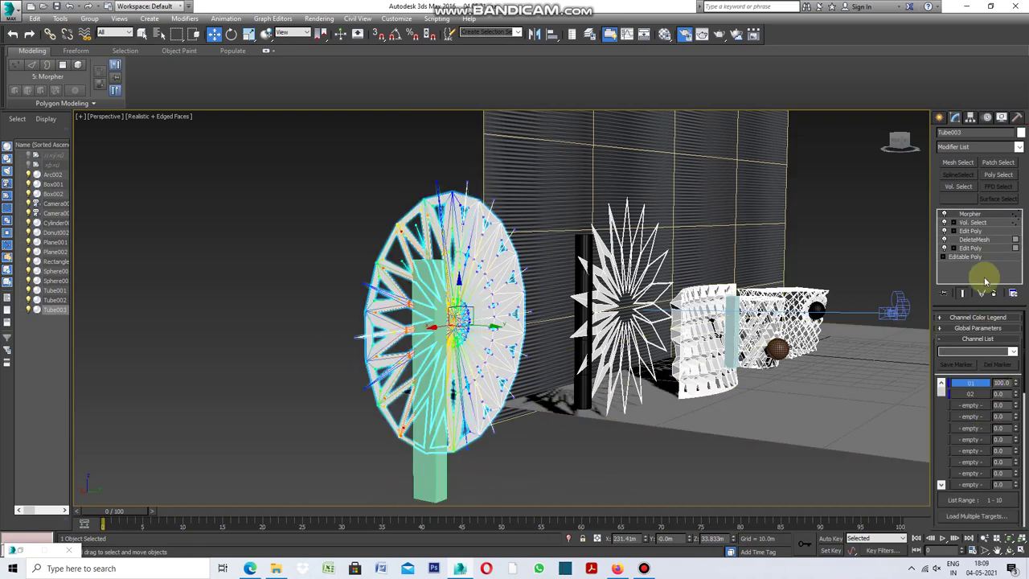
left_click(975, 223)
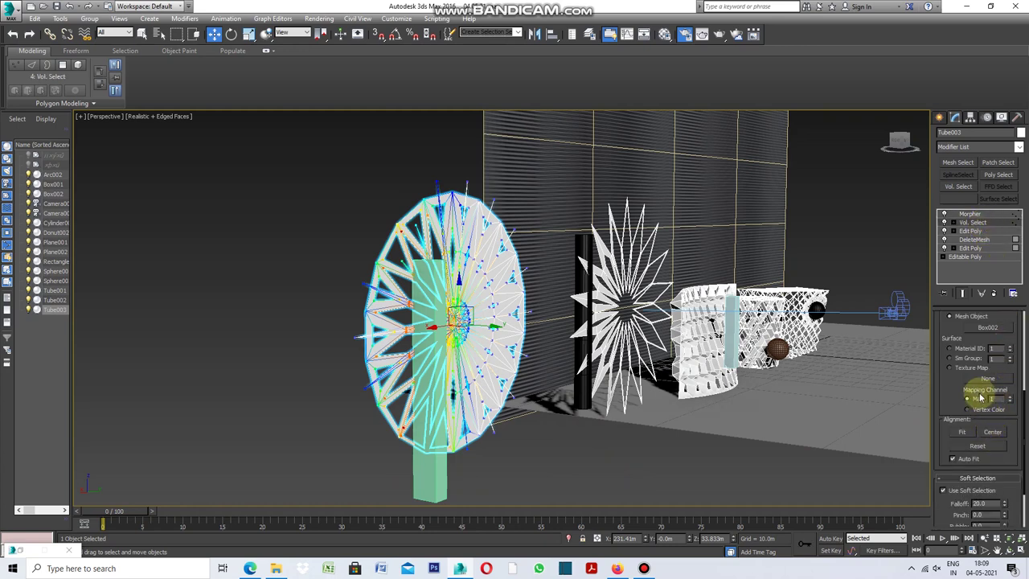
scroll(980, 397, "down", 1)
scroll(980, 397, "up", 1)
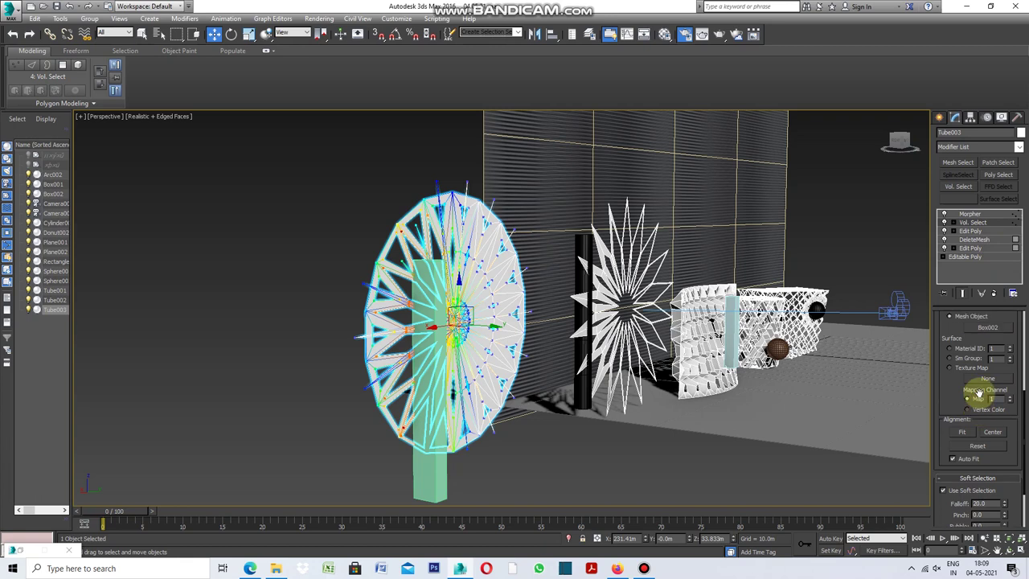
scroll(978, 394, "up", 3)
scroll(980, 397, "up", 2)
scroll(979, 397, "up", 2)
left_click(969, 351)
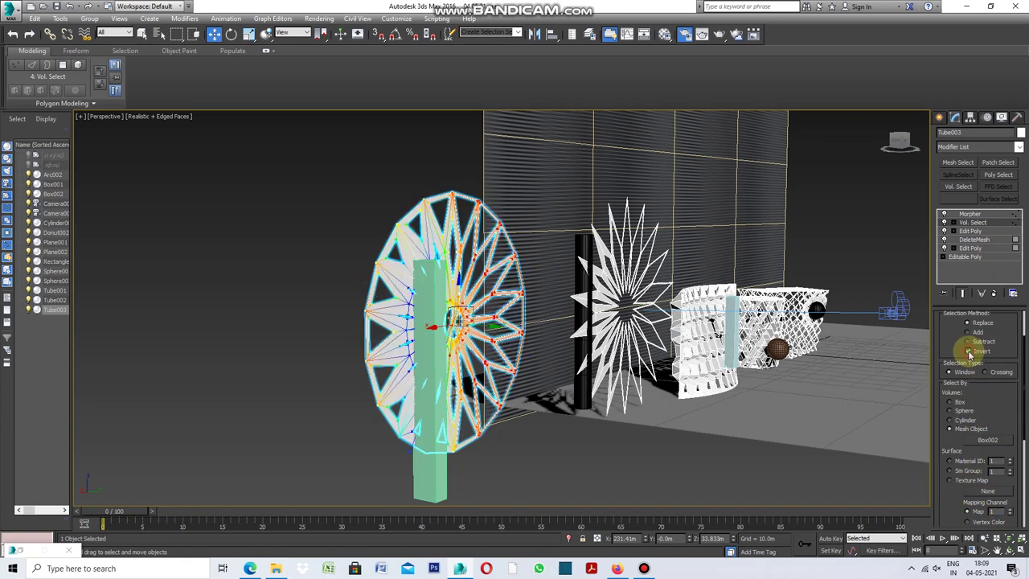
left_click(664, 472)
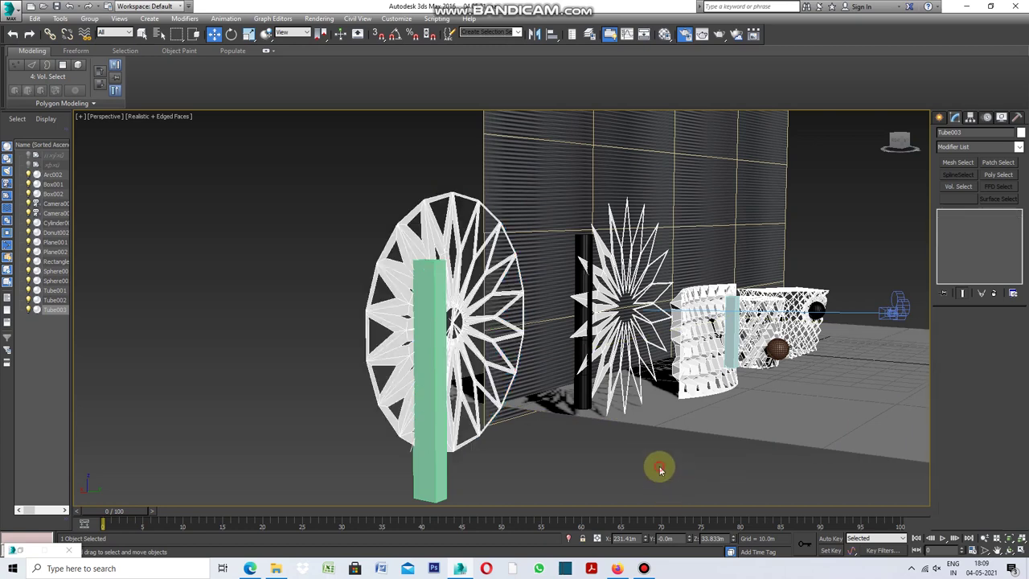
Move the Box002 column slightly right and down to Z -3.528m in front of the wheel
left_click(431, 351)
mouse_move(428, 471)
left_mouse_down()
mouse_move(434, 476)
mouse_move(428, 394)
left_mouse_up()
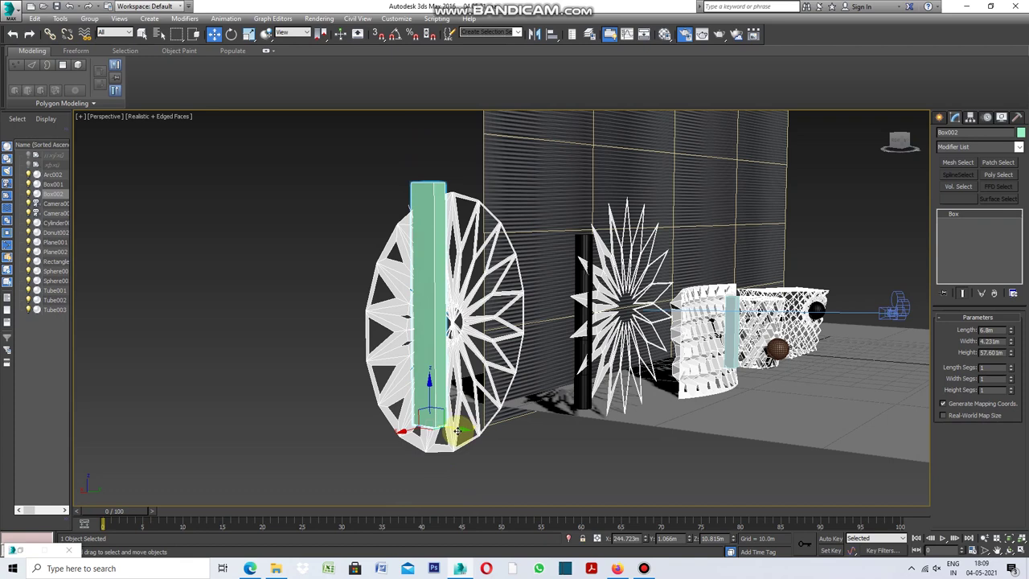
mouse_move(455, 431)
left_mouse_down()
mouse_move(477, 434)
mouse_move(322, 437)
mouse_move(519, 431)
mouse_move(347, 450)
mouse_move(509, 441)
mouse_move(418, 464)
left_mouse_up()
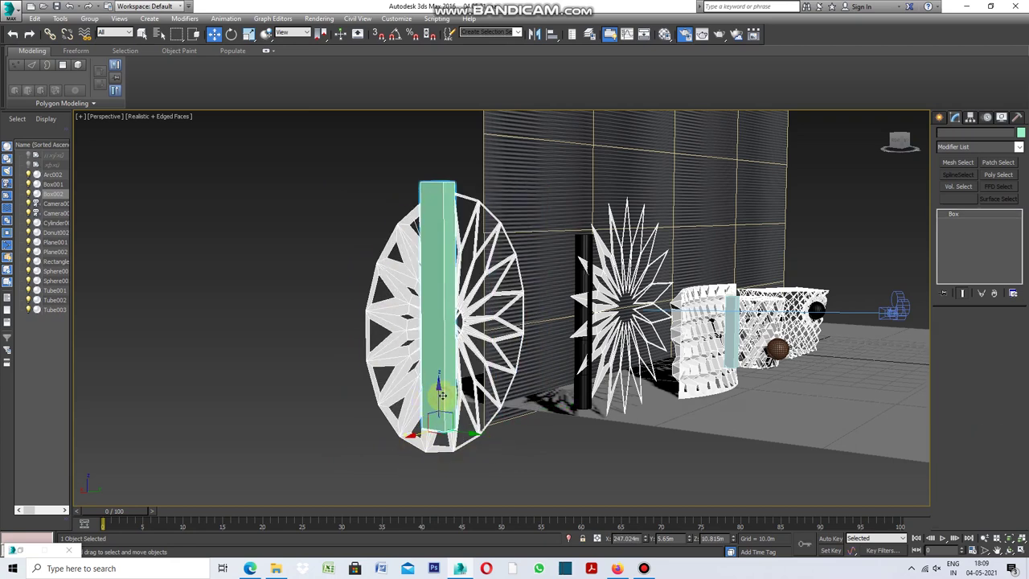
mouse_move(441, 396)
left_mouse_down()
mouse_move(448, 268)
mouse_move(453, 459)
mouse_move(463, 346)
mouse_move(472, 462)
mouse_move(465, 492)
left_mouse_up()
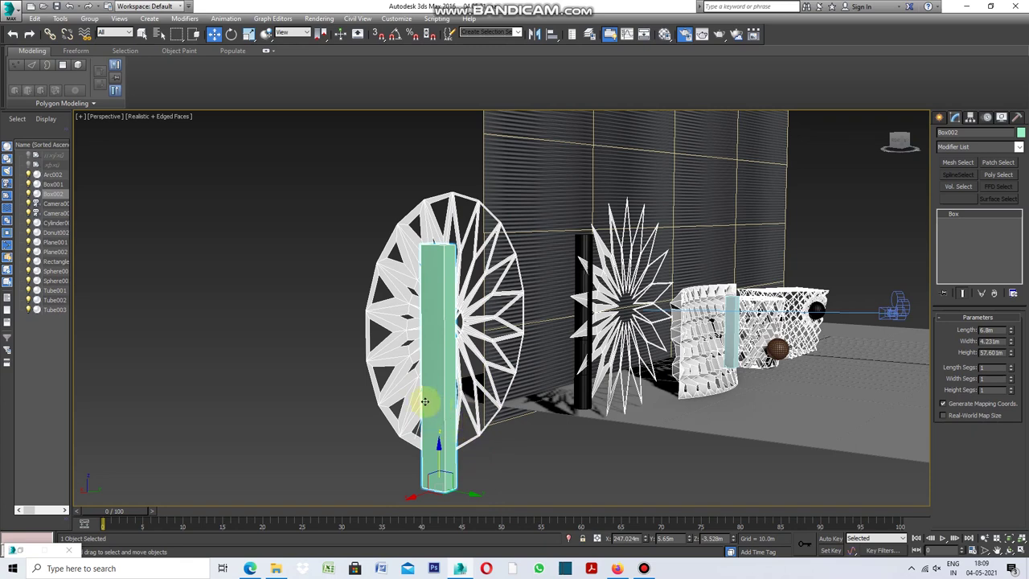
left_click(81, 118)
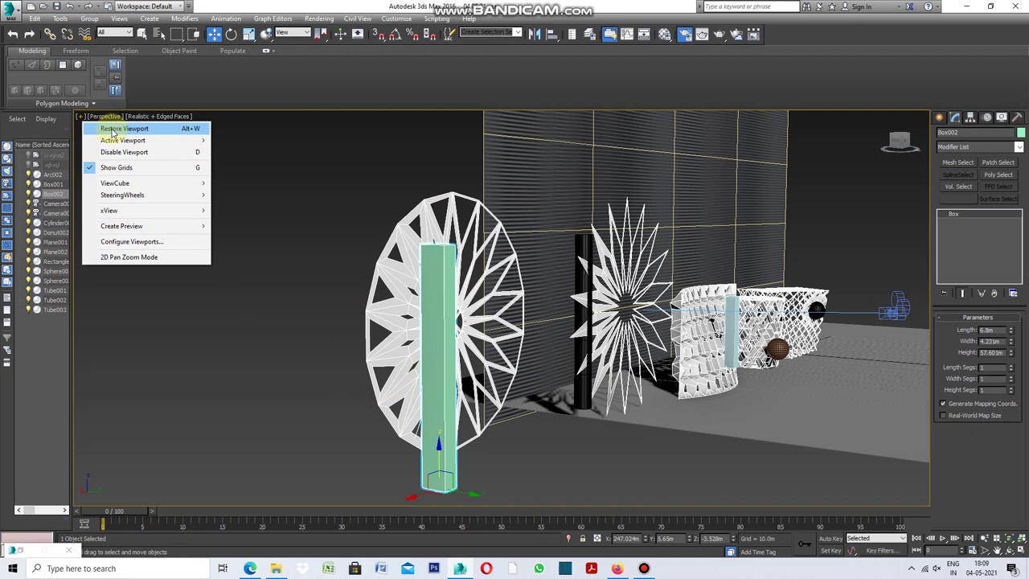
Restore the four-viewport layout, zoom out the Top view, and show Standard Primitives
left_click(112, 131)
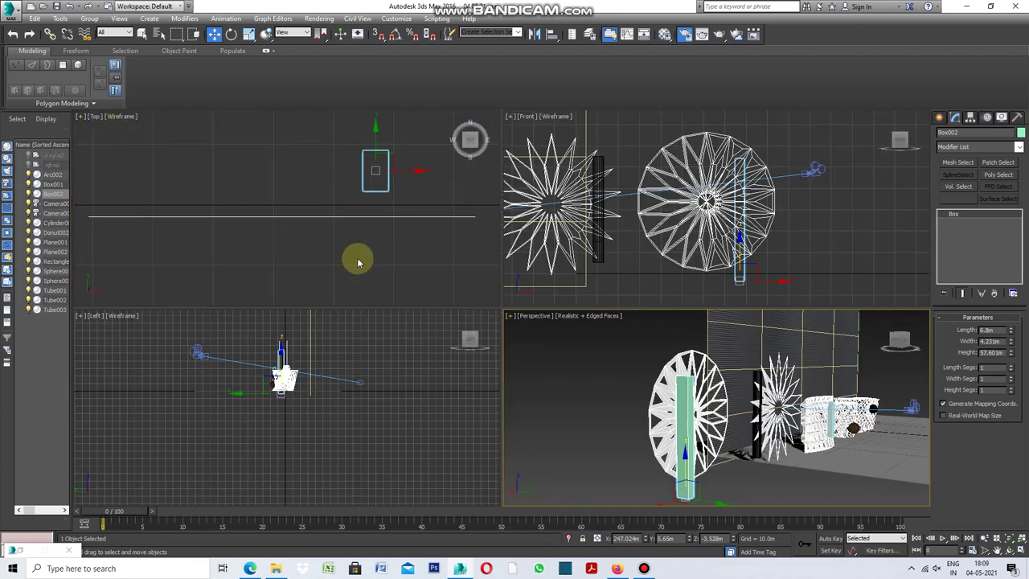
scroll(254, 227, "down", 2)
scroll(255, 227, "down", 2)
scroll(252, 224, "down", 3)
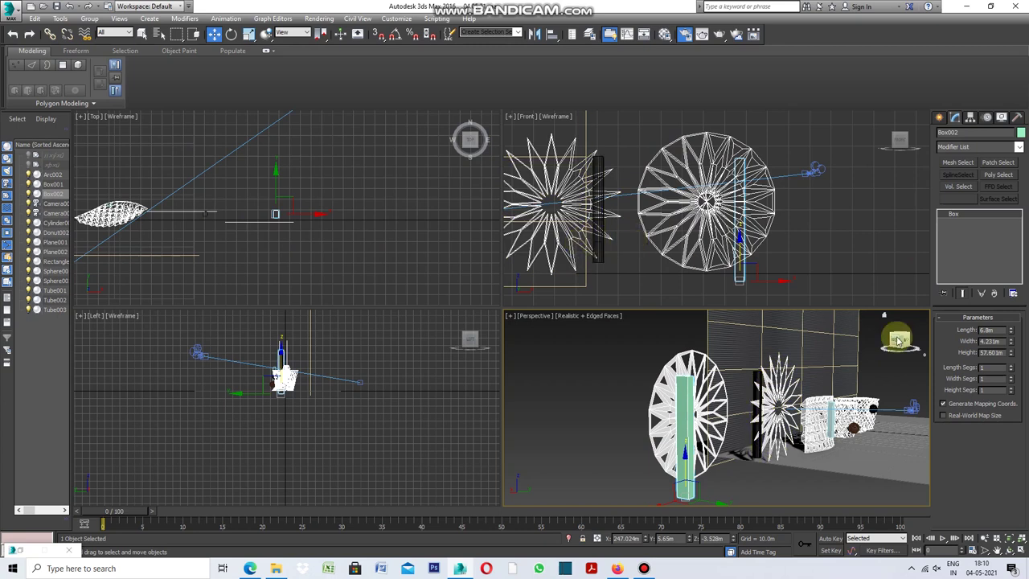
left_click(938, 118)
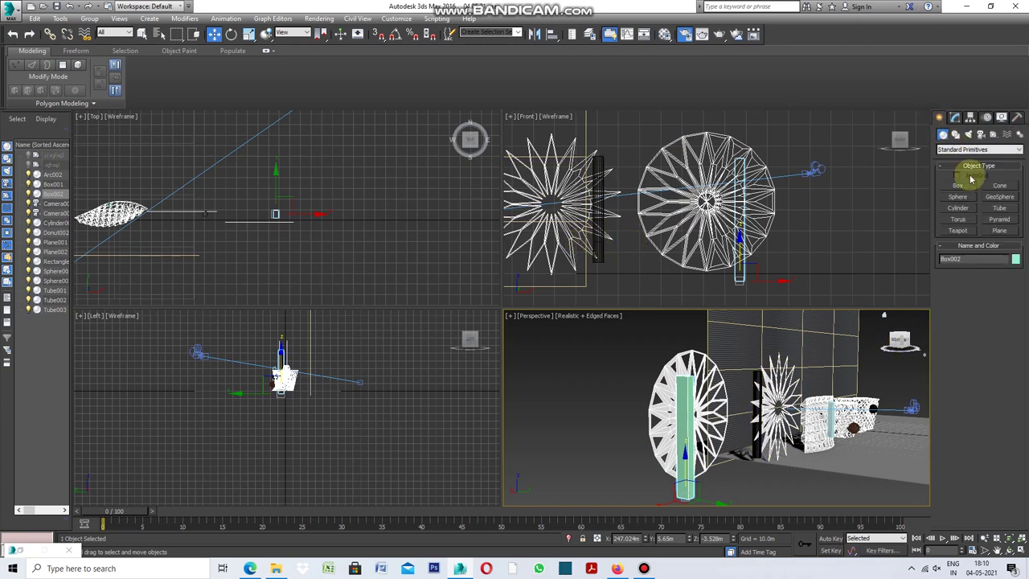
scroll(347, 251, "down", 3)
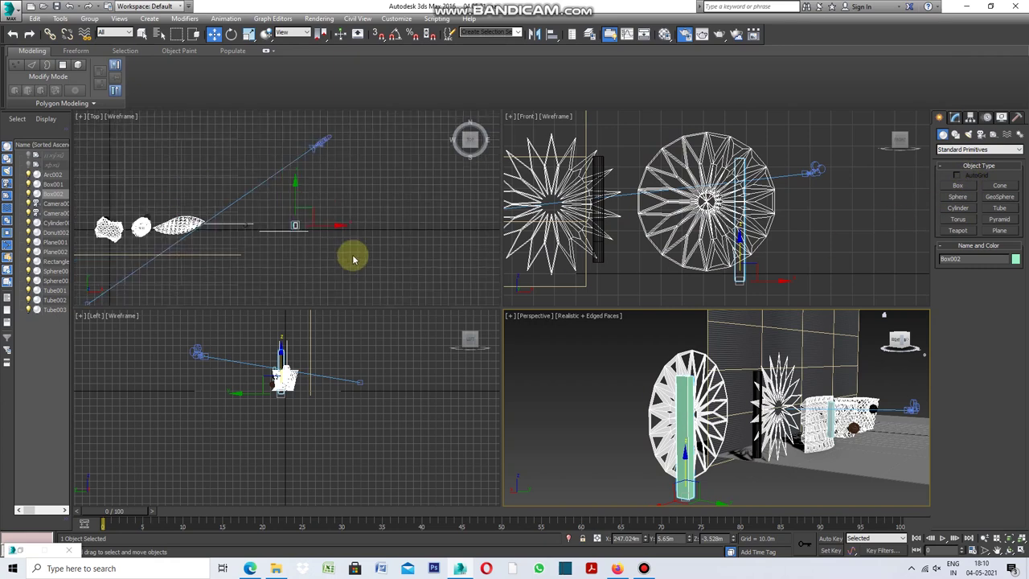
scroll(288, 234, "up", 2)
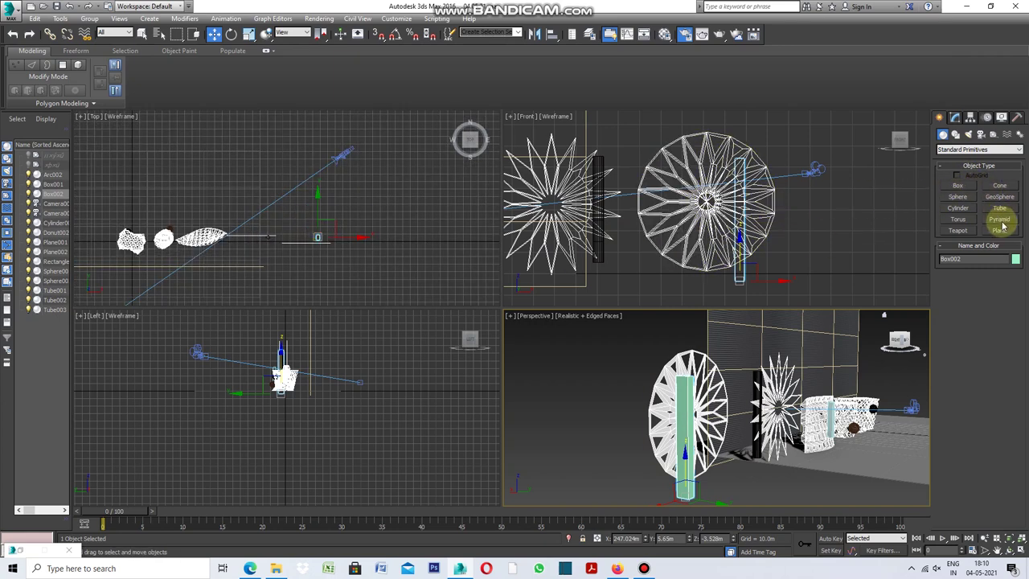
Draw a rectangle spline in Top view, rotate it about 25°, and clone a copy
left_click(954, 134)
left_click(1000, 194)
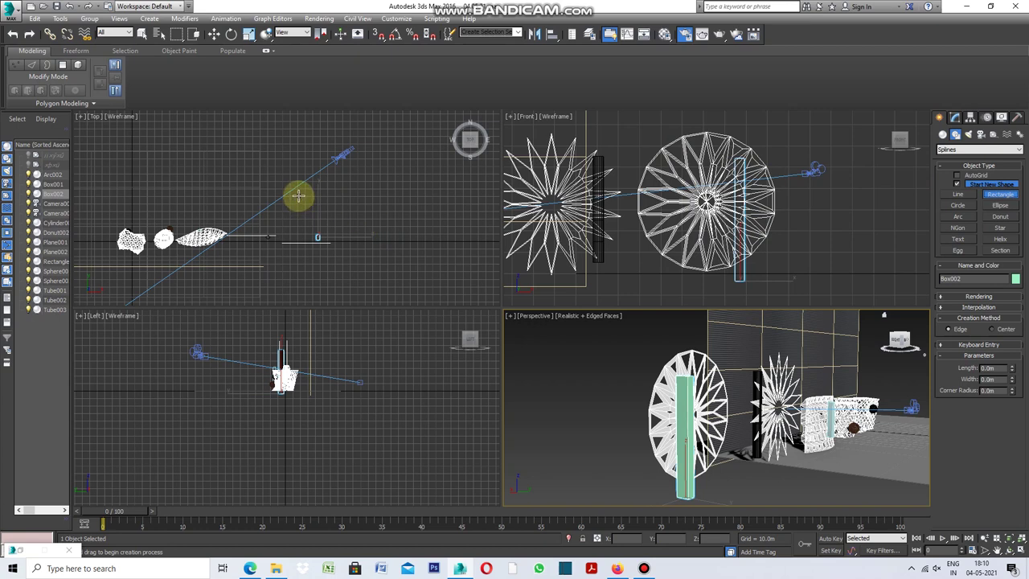
left_click_drag(287, 184, 356, 226)
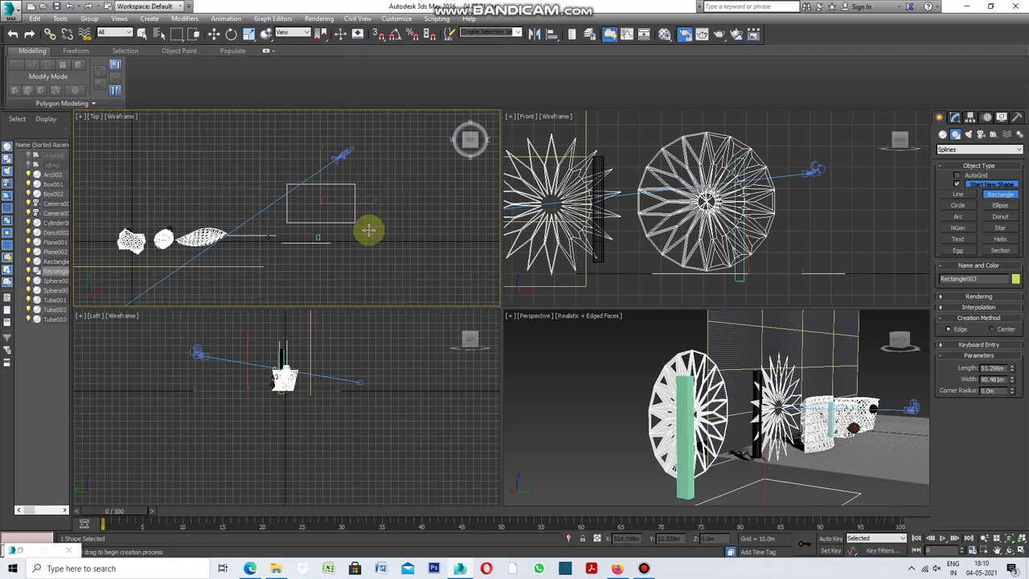
left_click(232, 35)
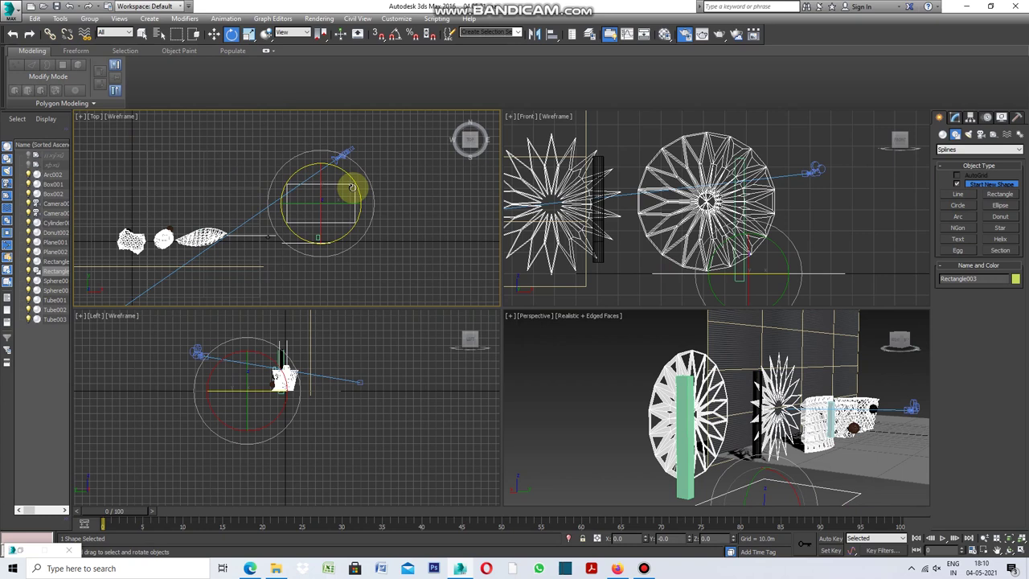
left_click_drag(376, 201, 375, 233)
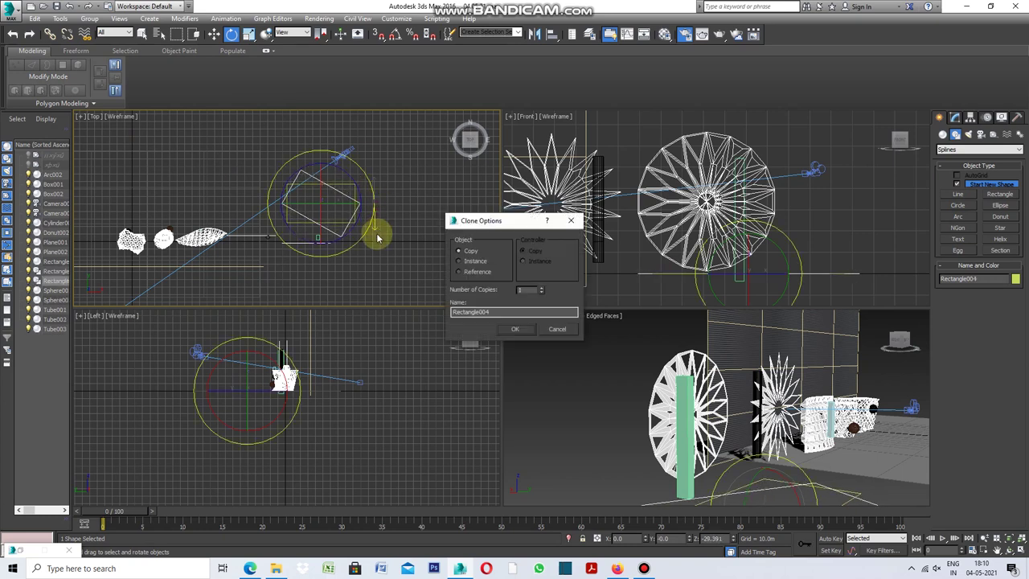
left_click(520, 330)
scroll(677, 225, "down", 4)
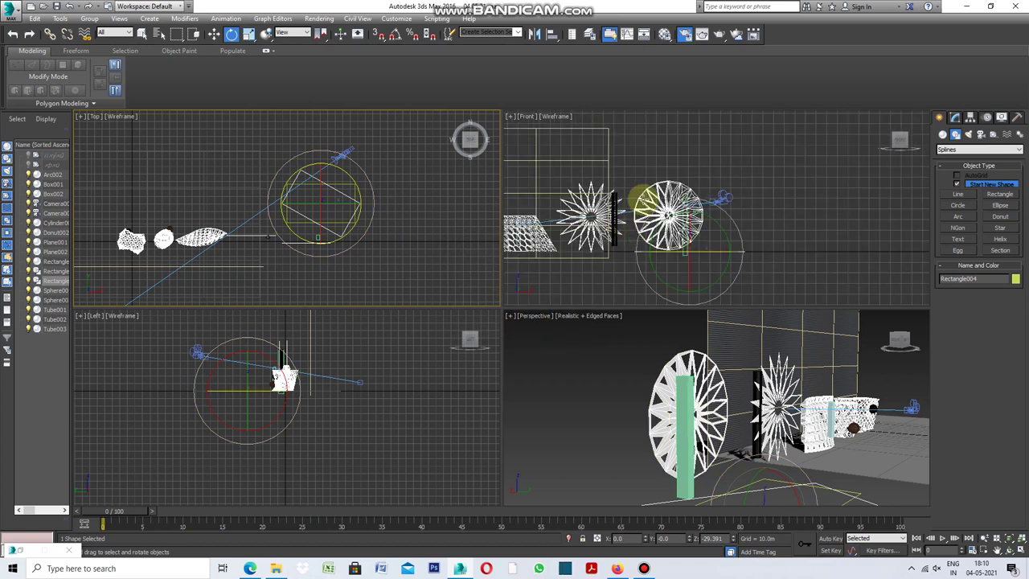
Maximize the Front view and raise Rectangle004 high above the wheels
left_click(510, 120)
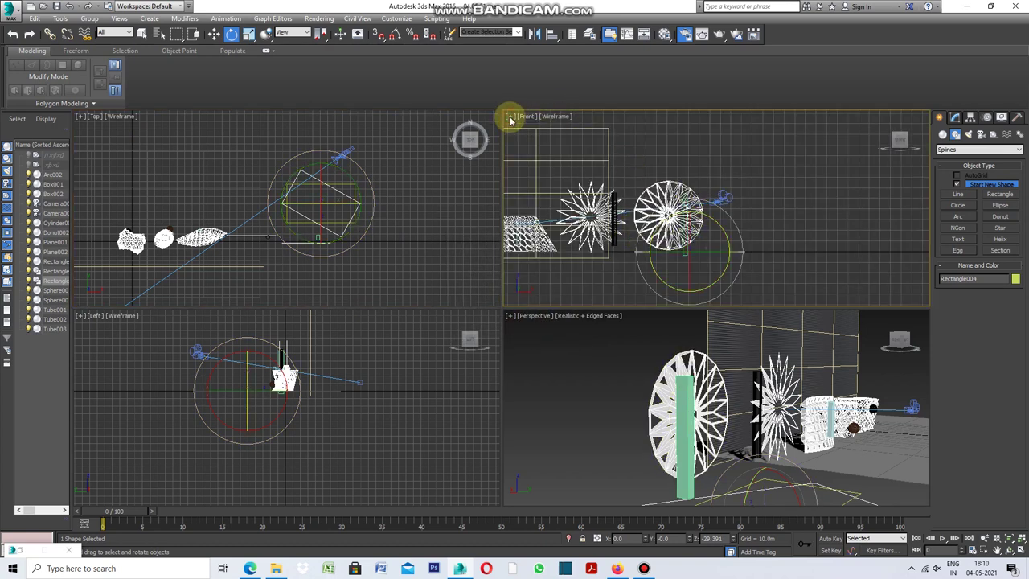
left_click(511, 120)
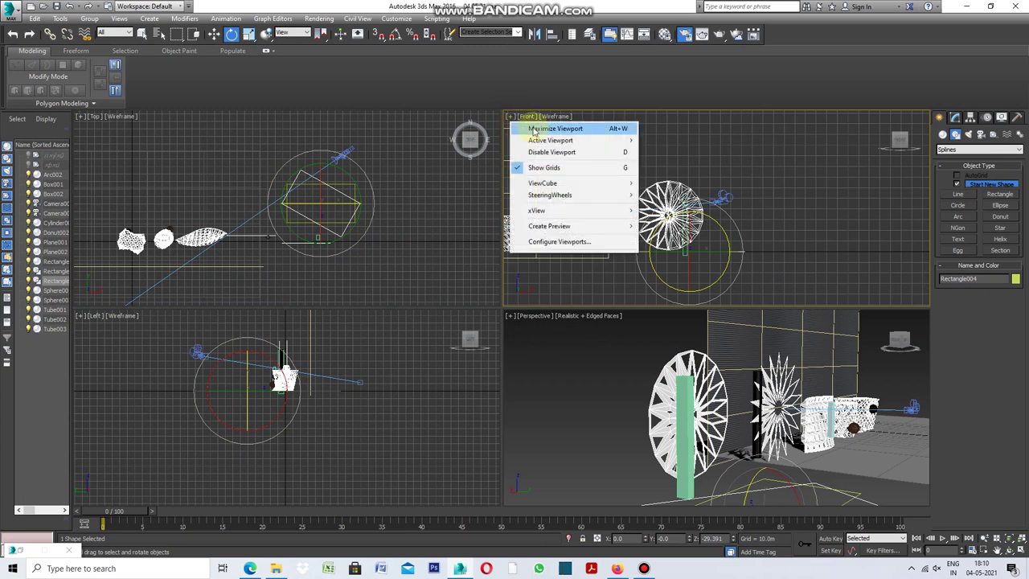
left_click(533, 129)
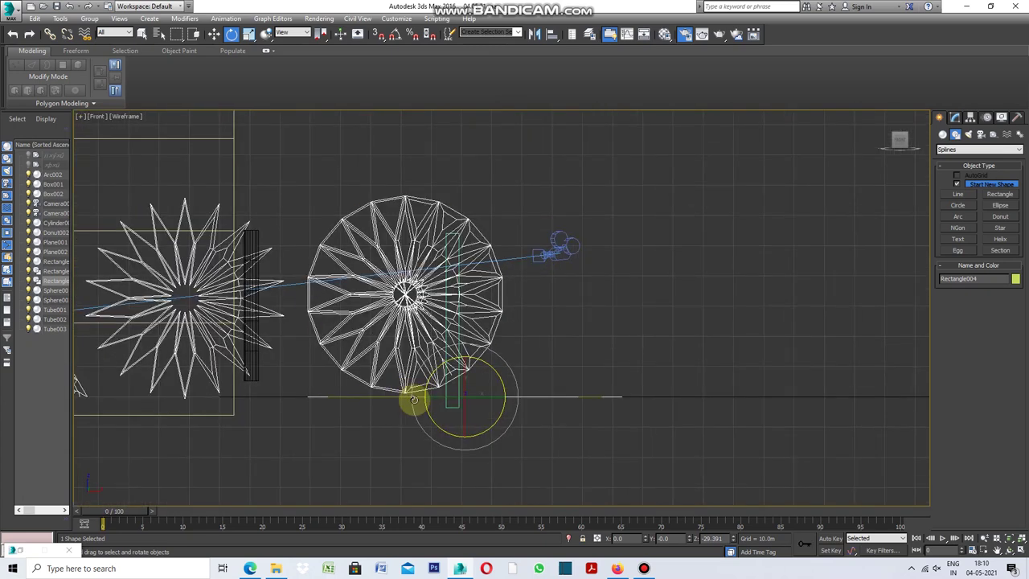
left_click(216, 35)
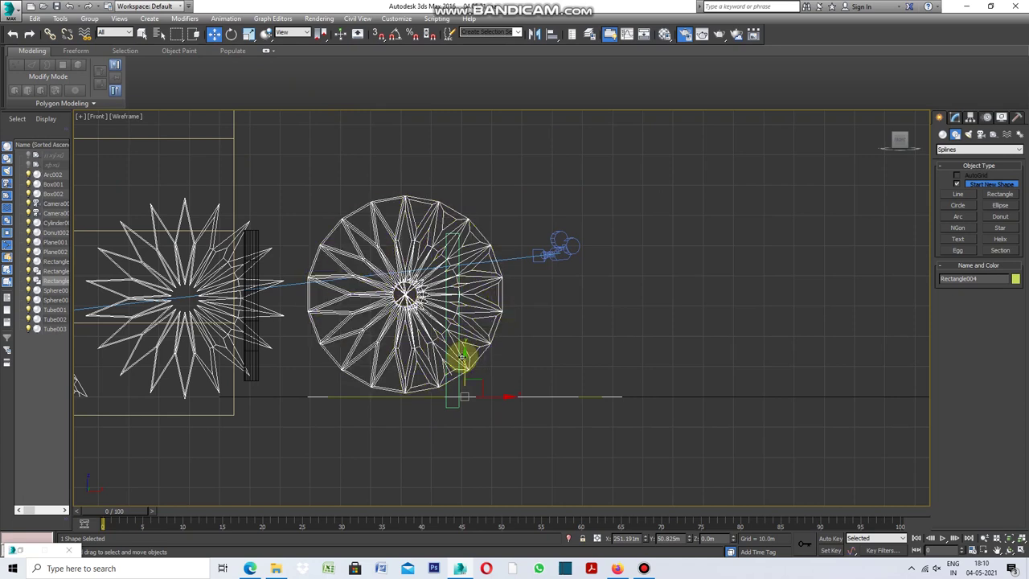
left_click_drag(464, 360, 487, 131)
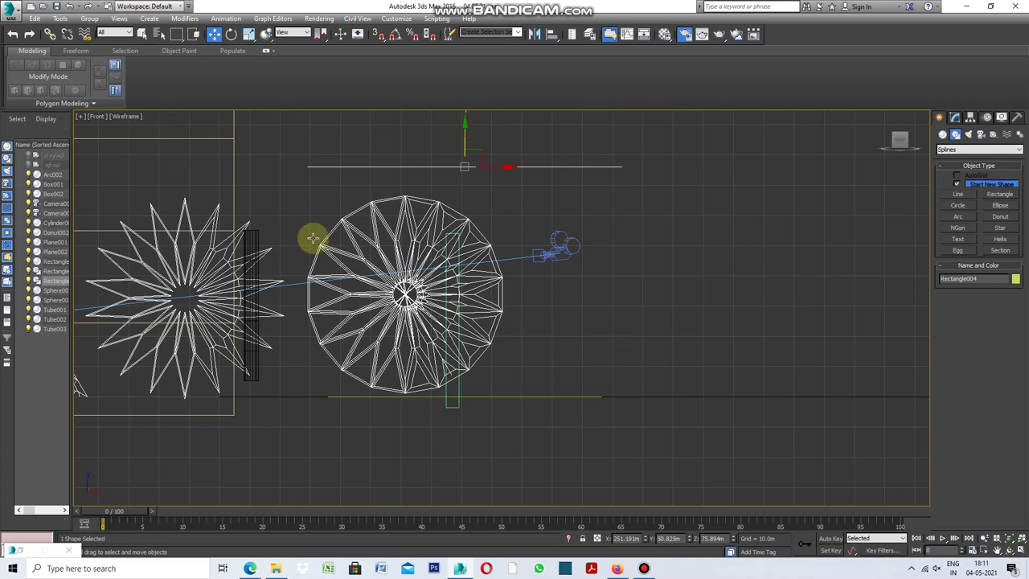
left_click(78, 117)
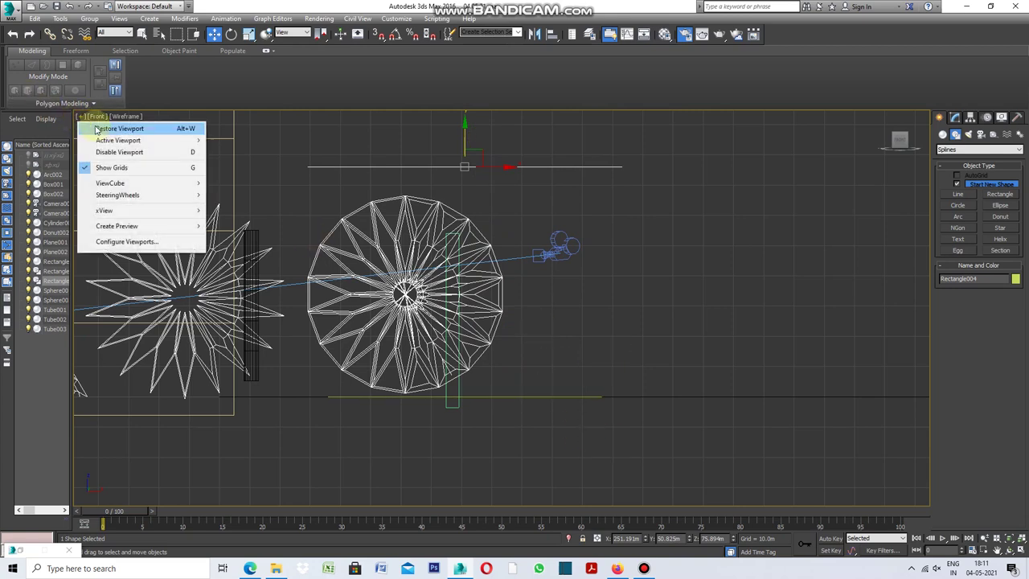
Restore the four-view layout, then maximize the Perspective viewport
left_click(95, 129)
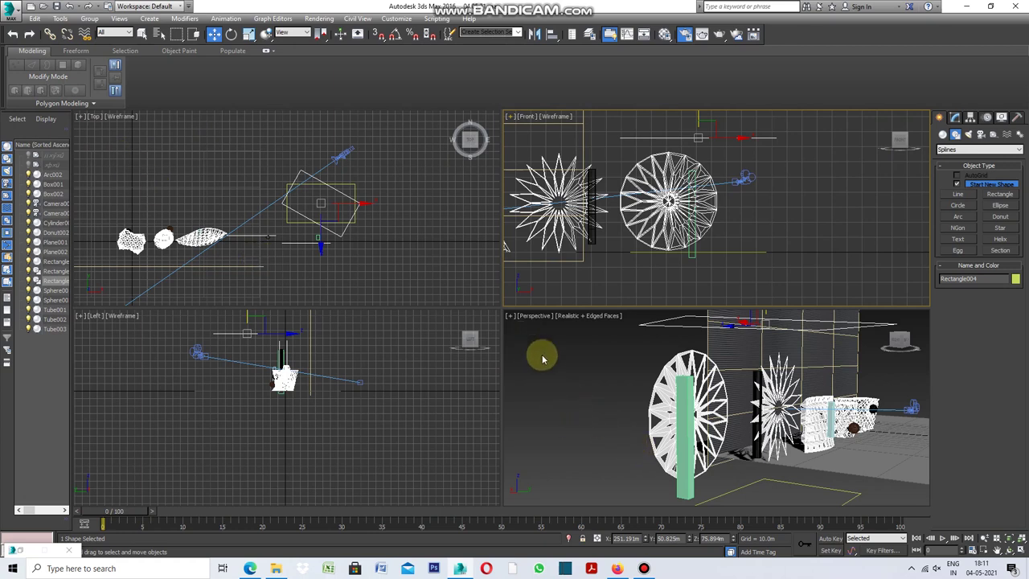
scroll(555, 376, "down", 2)
left_click(511, 319)
left_click(511, 316)
left_click(547, 330)
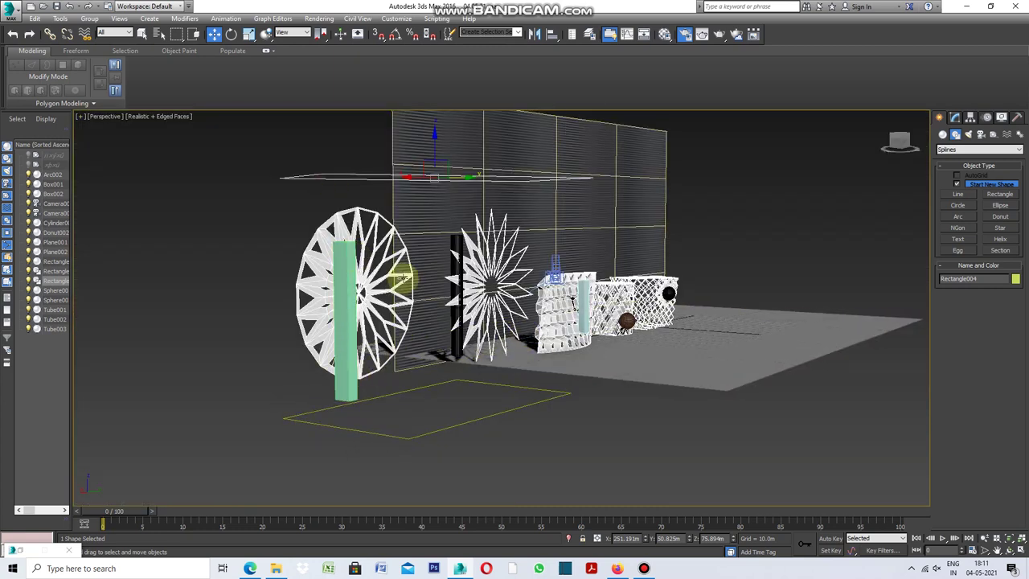
Convert Rectangle004 to an Editable Spline and attach the ground-level rectangle into it
right_click(765, 253)
mouse_move(796, 354)
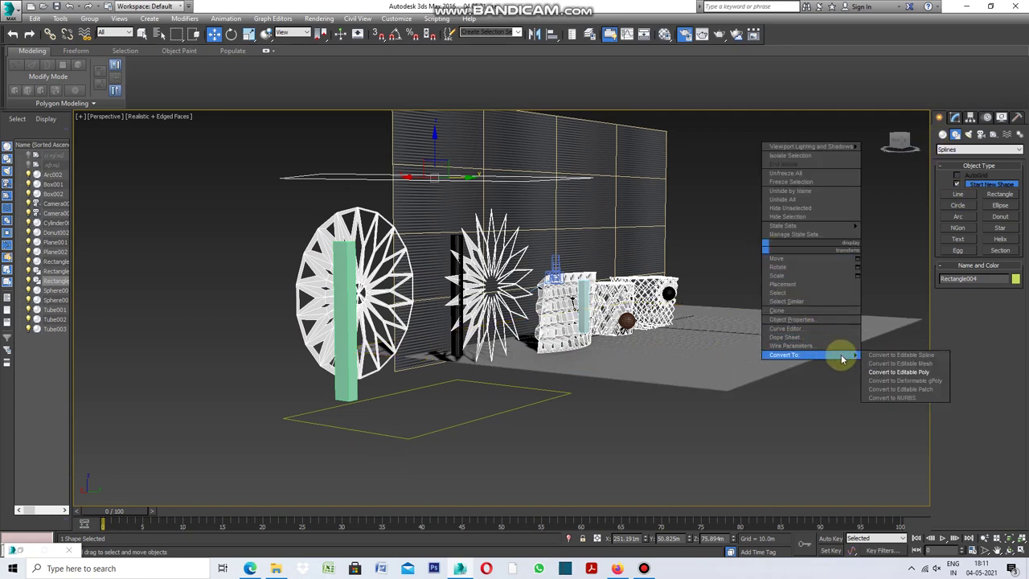
left_click(884, 355)
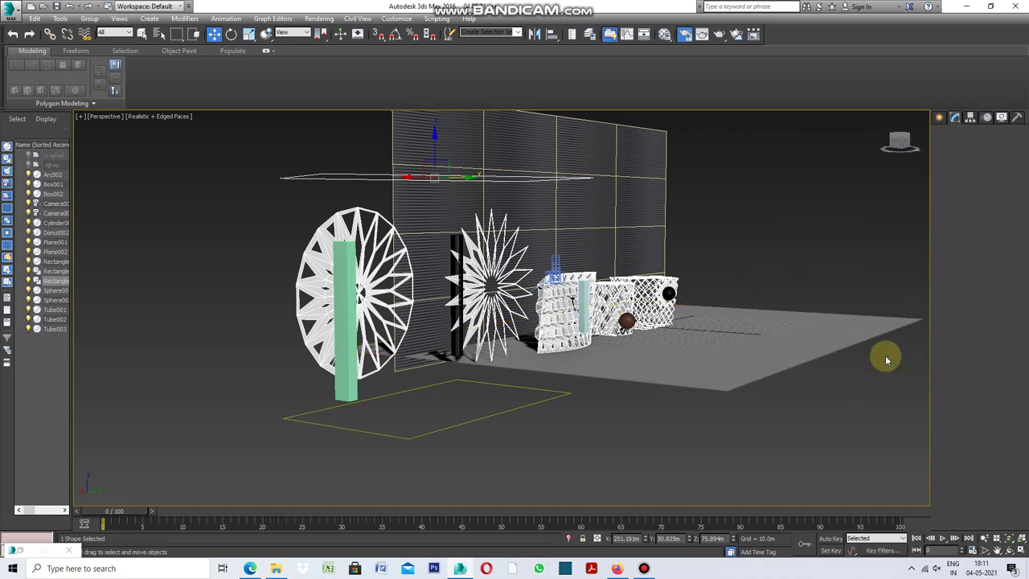
scroll(957, 391, "down", 2)
scroll(958, 394, "down", 2)
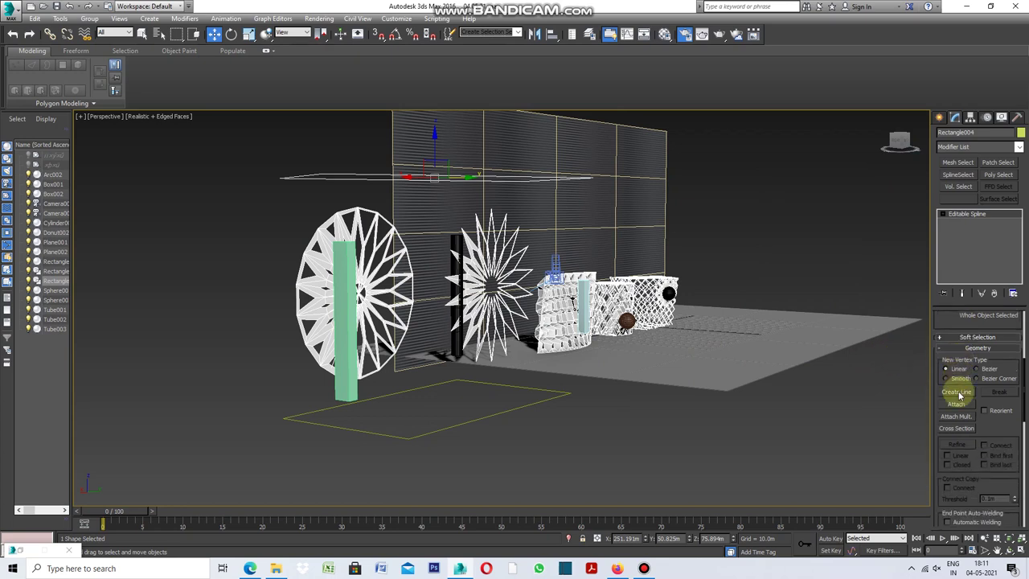
scroll(958, 395, "down", 2)
scroll(958, 395, "down", 1)
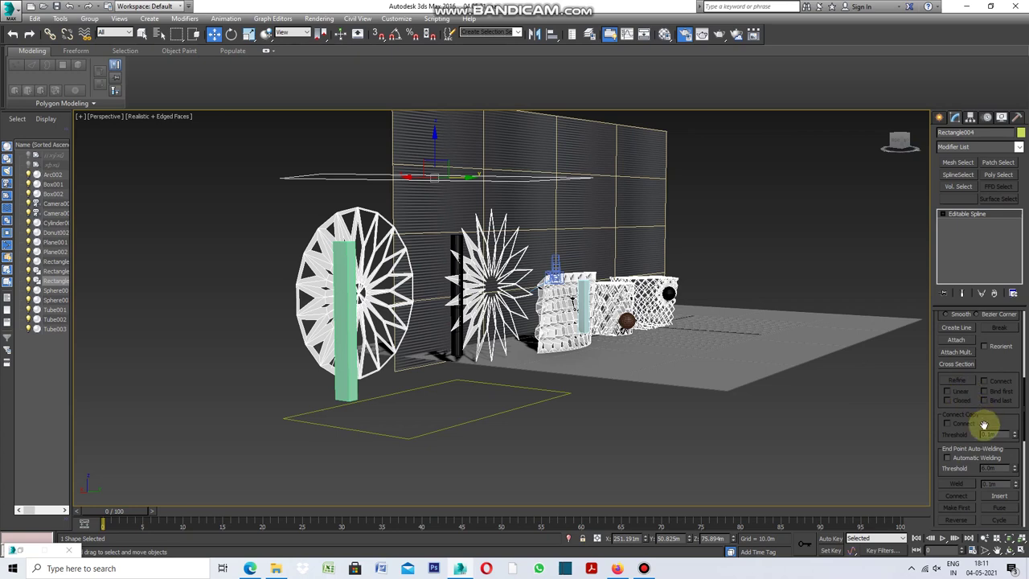
left_click(964, 343)
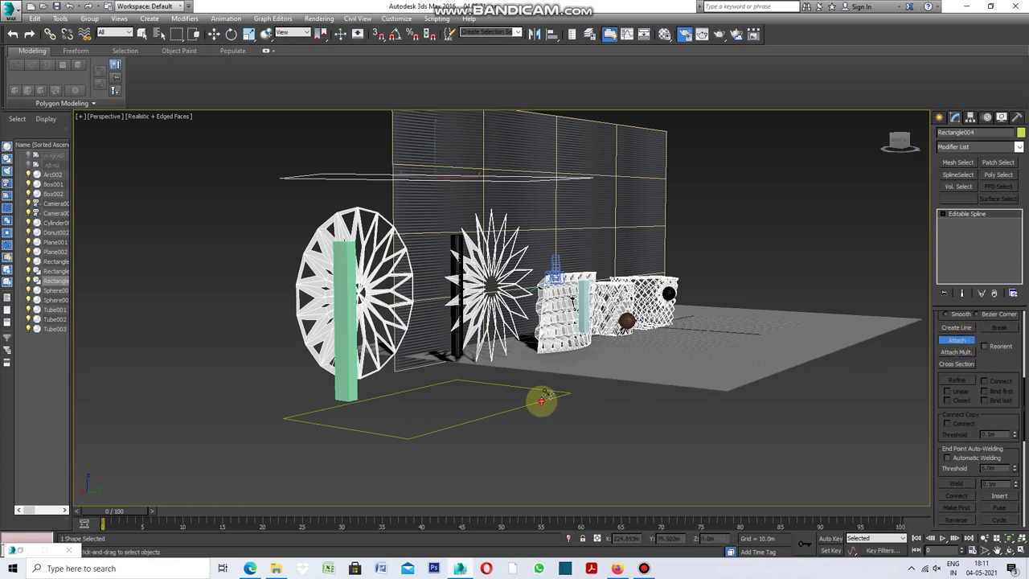
left_click(541, 399)
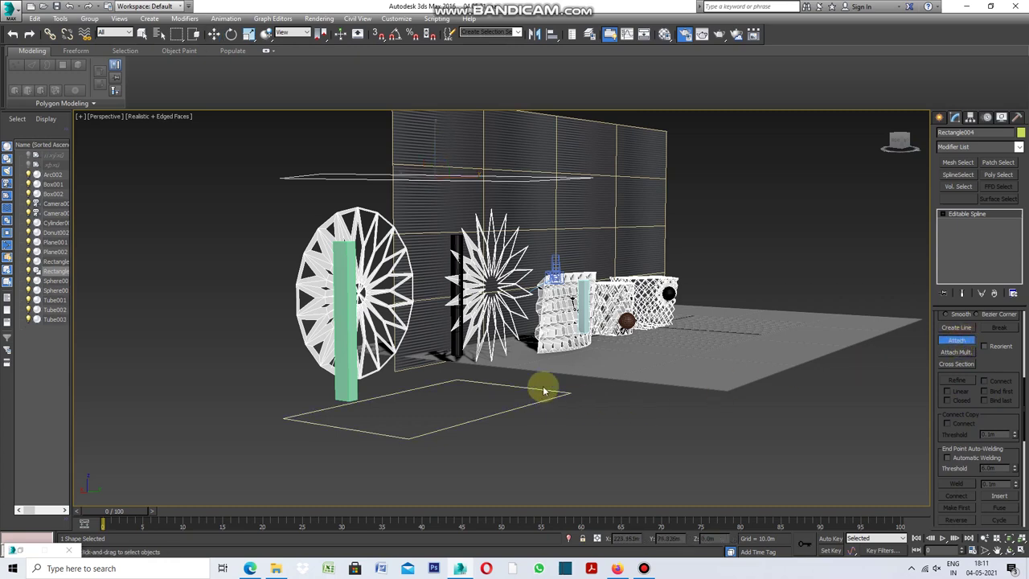
left_click(961, 342)
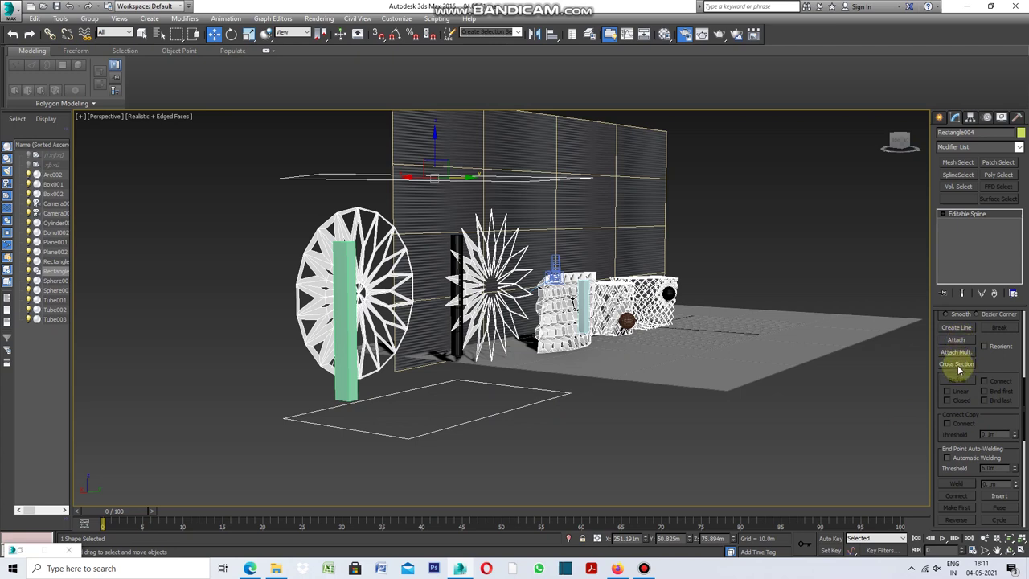
Cross Section the lower rectangle to the upper one to form a box-shaped spline cage
left_click(957, 365)
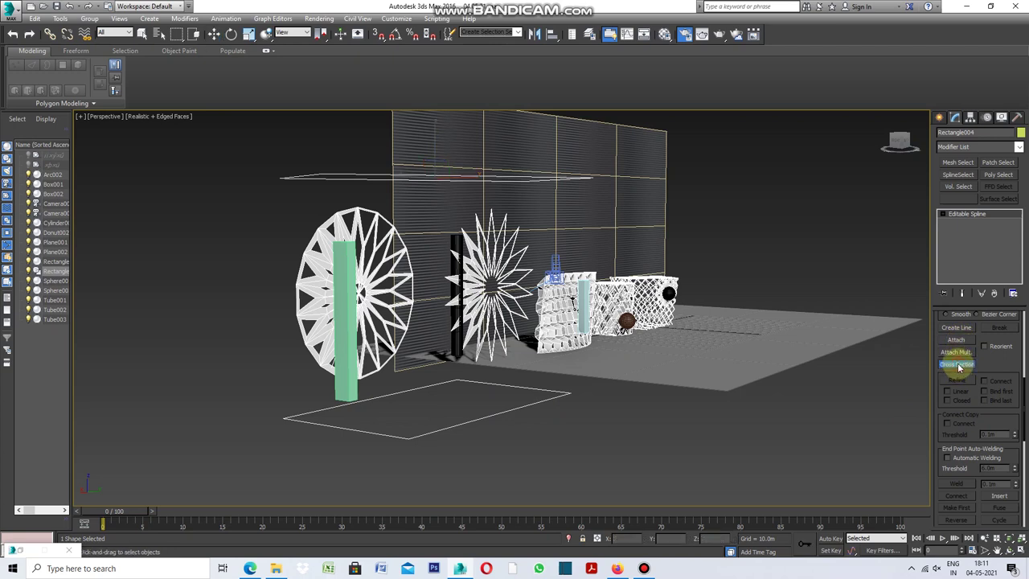
left_click(434, 430)
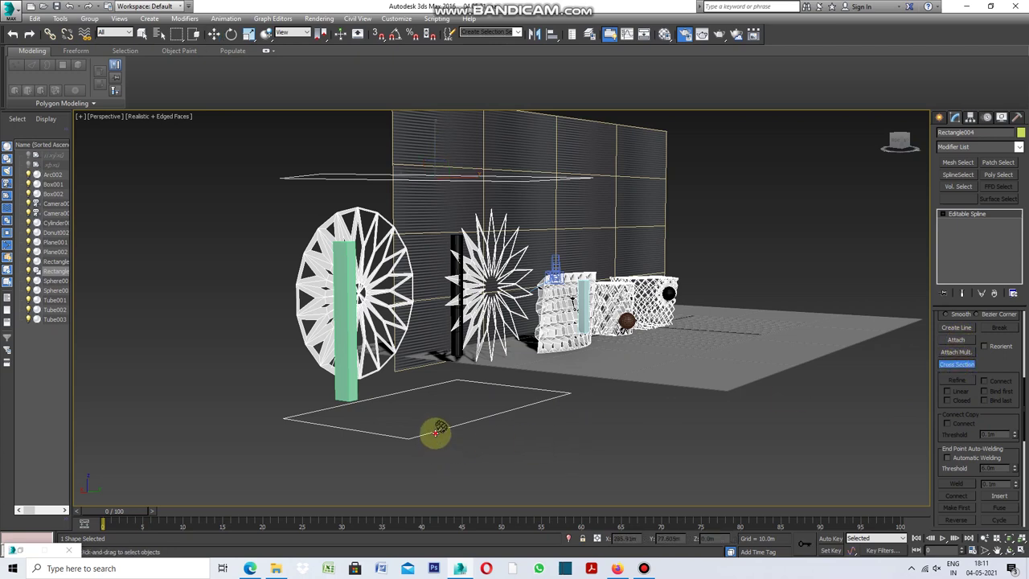
left_click(442, 174)
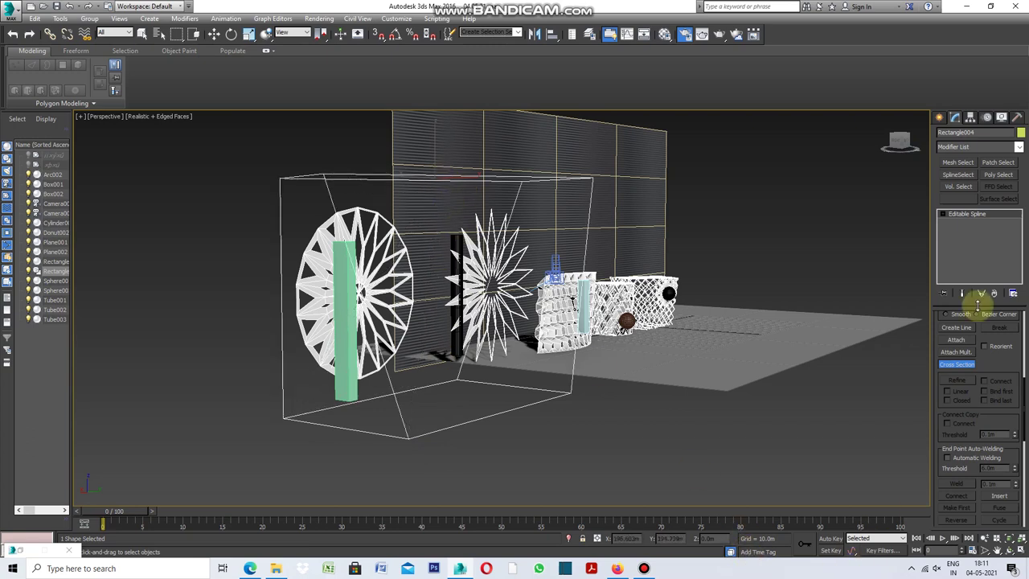
left_click(939, 117)
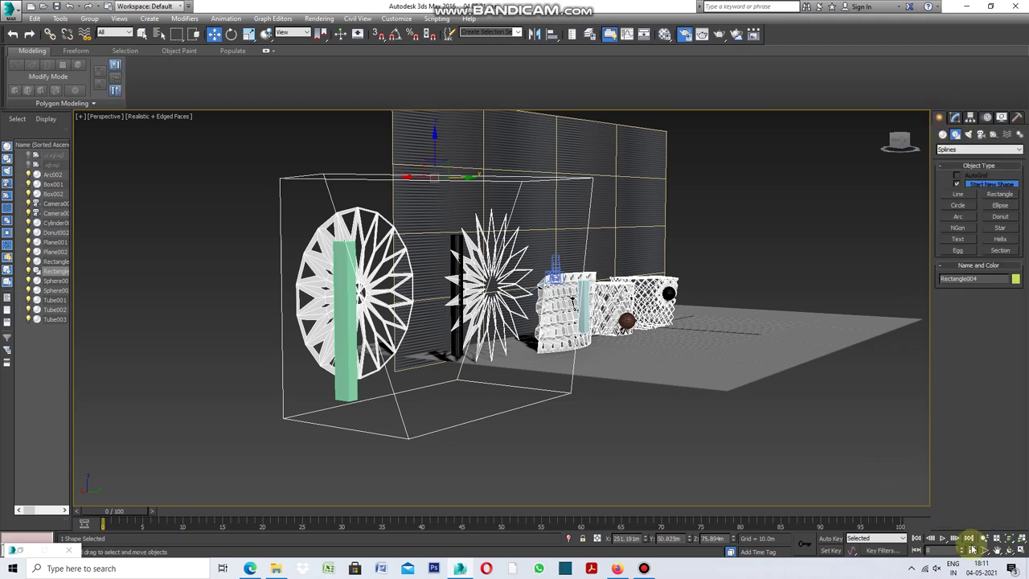
Orbit the Perspective view to inspect the cage, then return to the Modify panel
left_click(1008, 552)
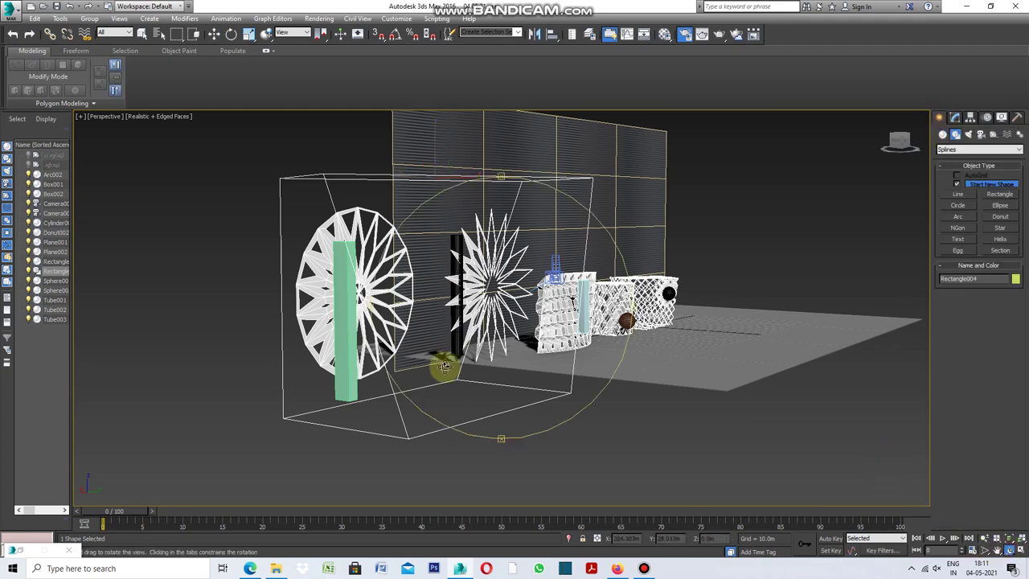
mouse_move(403, 347)
left_mouse_down()
mouse_move(463, 375)
mouse_move(398, 400)
left_mouse_up()
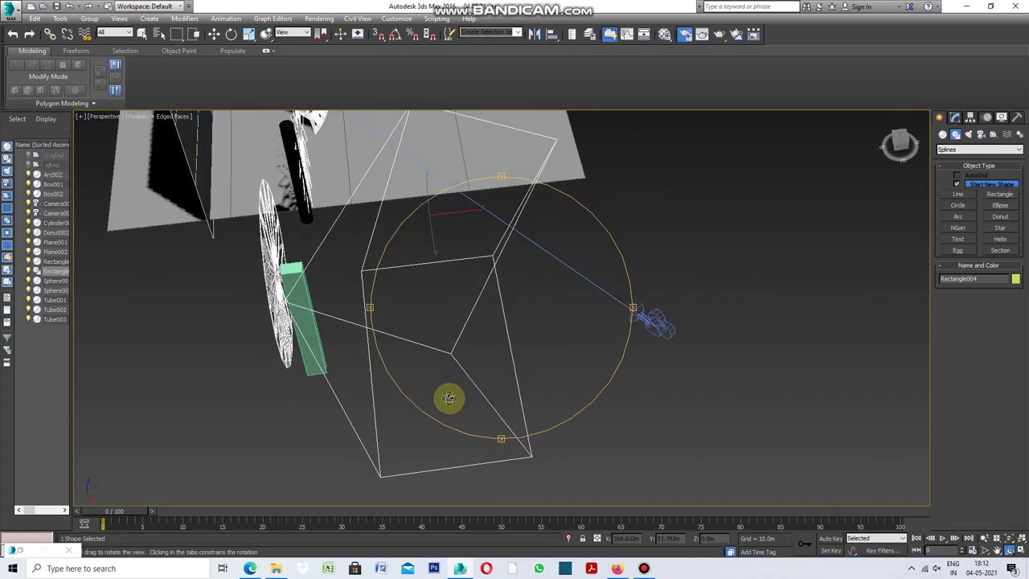
mouse_move(369, 389)
left_mouse_down()
mouse_move(292, 354)
mouse_move(337, 374)
mouse_move(404, 372)
left_mouse_up()
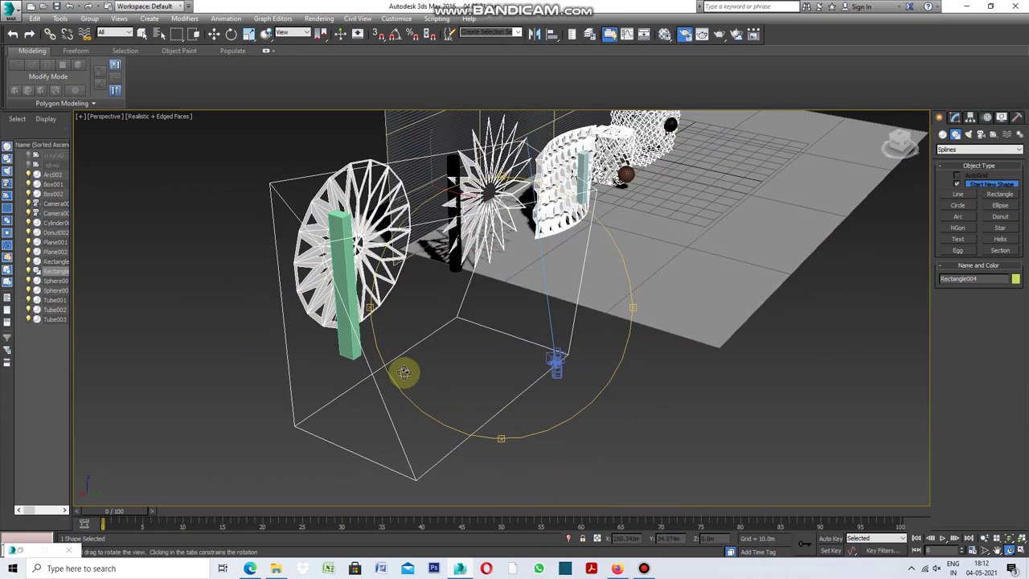
right_click(623, 438)
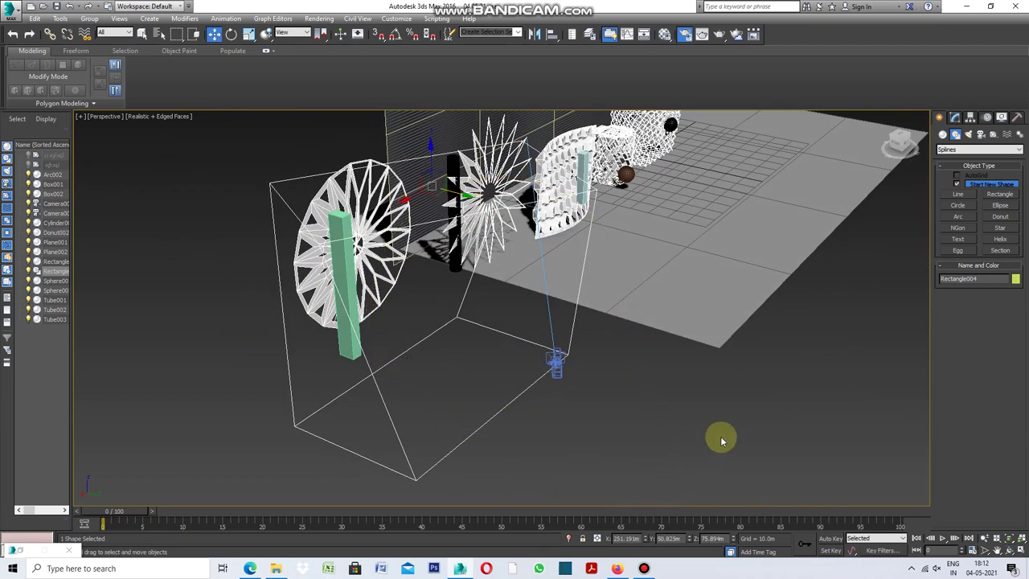
left_click(955, 117)
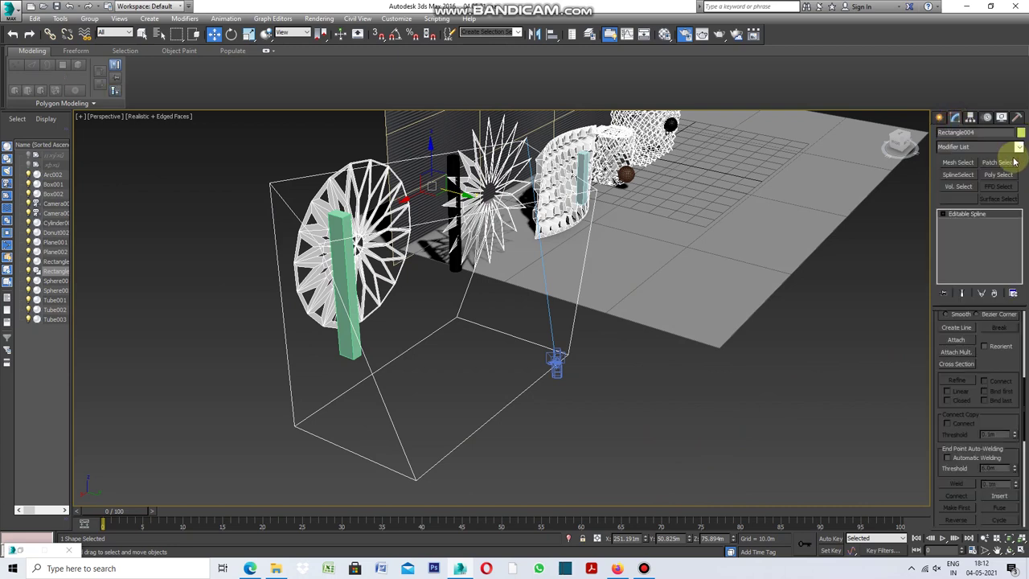
Surface the spline cage into a solid box, convert it to Editable Poly, and select an edge
left_click(1018, 147)
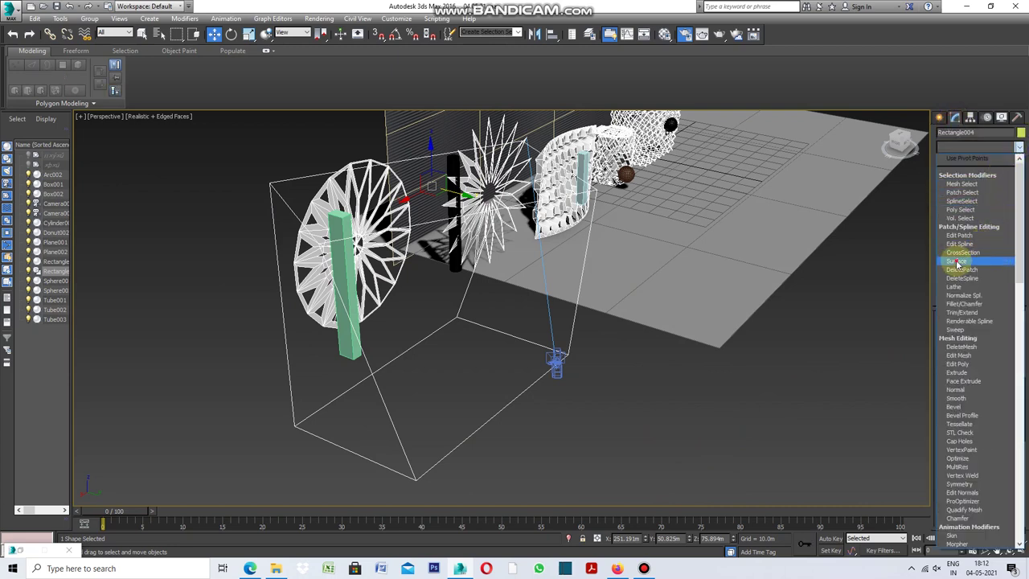
left_click(956, 262)
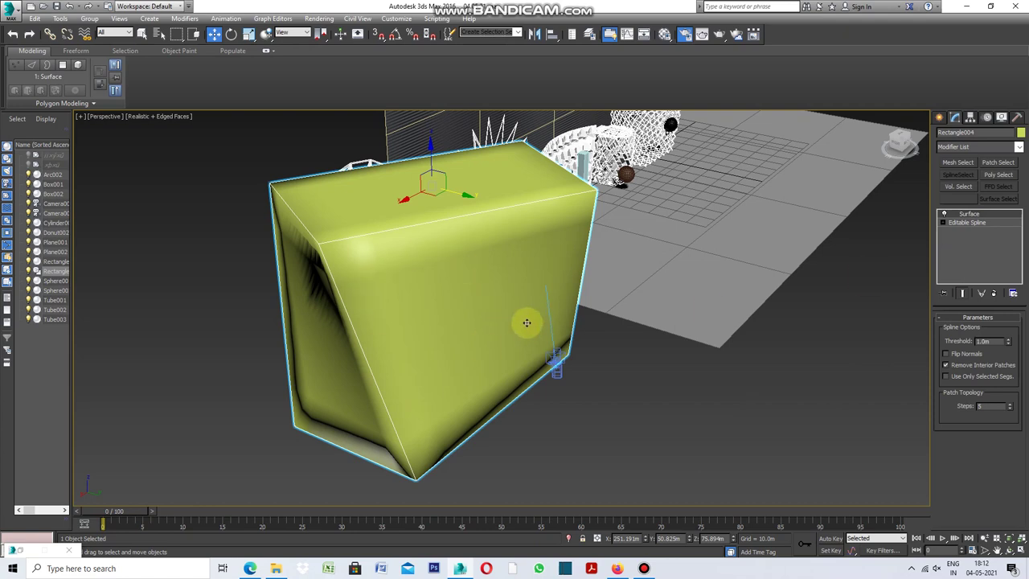
right_click(604, 354)
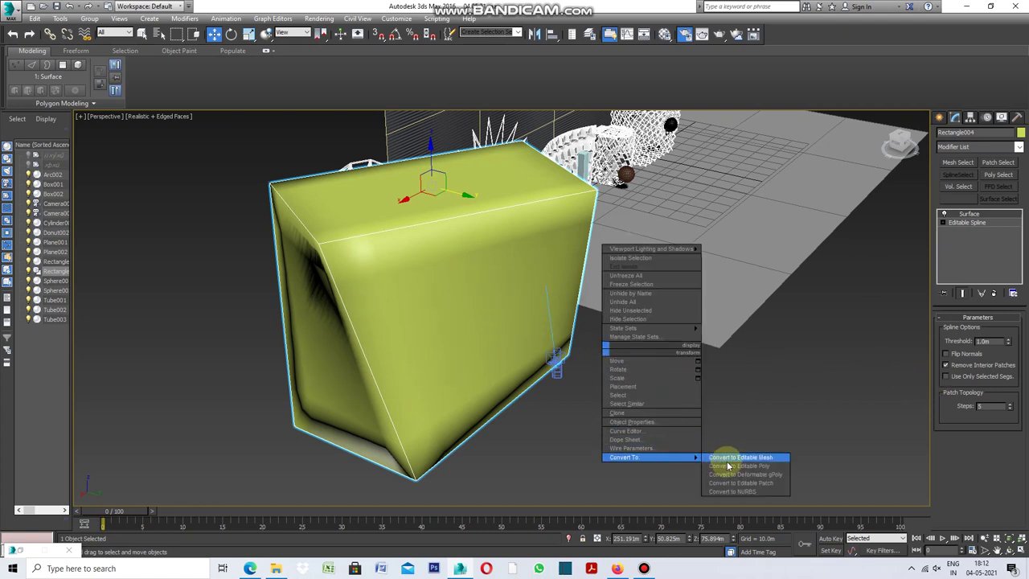
left_click(738, 466)
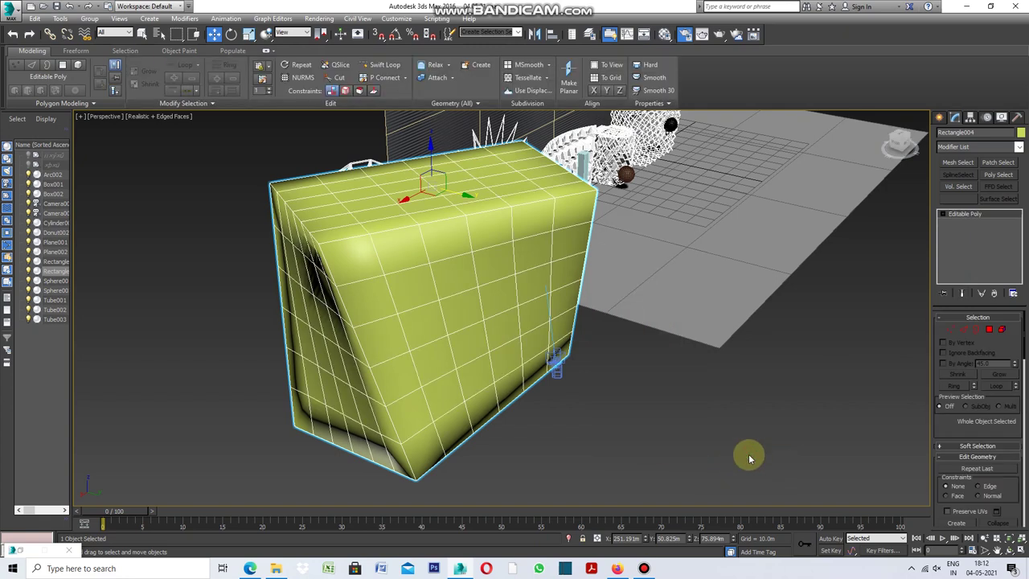
left_click(963, 329)
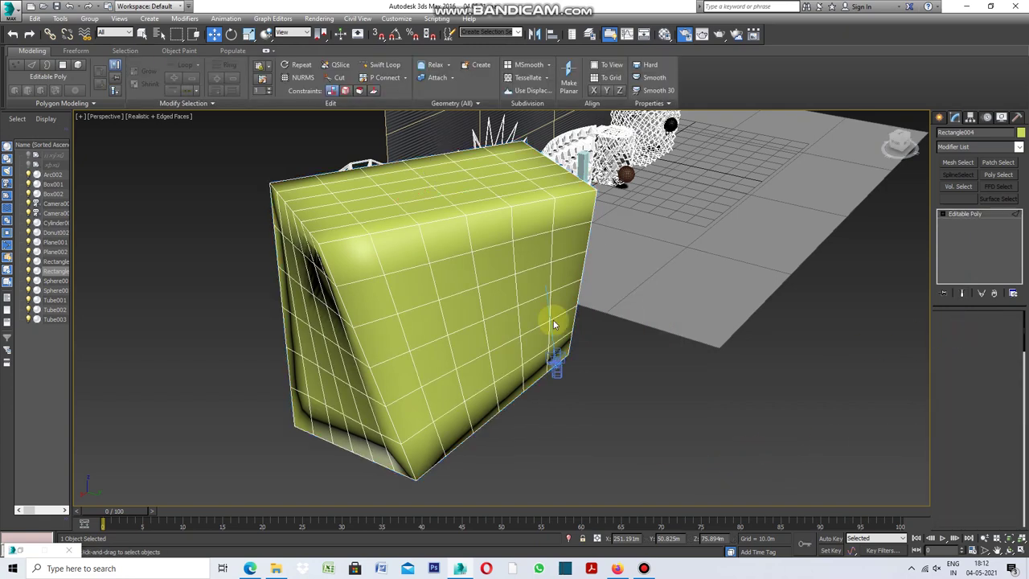
left_click(434, 286)
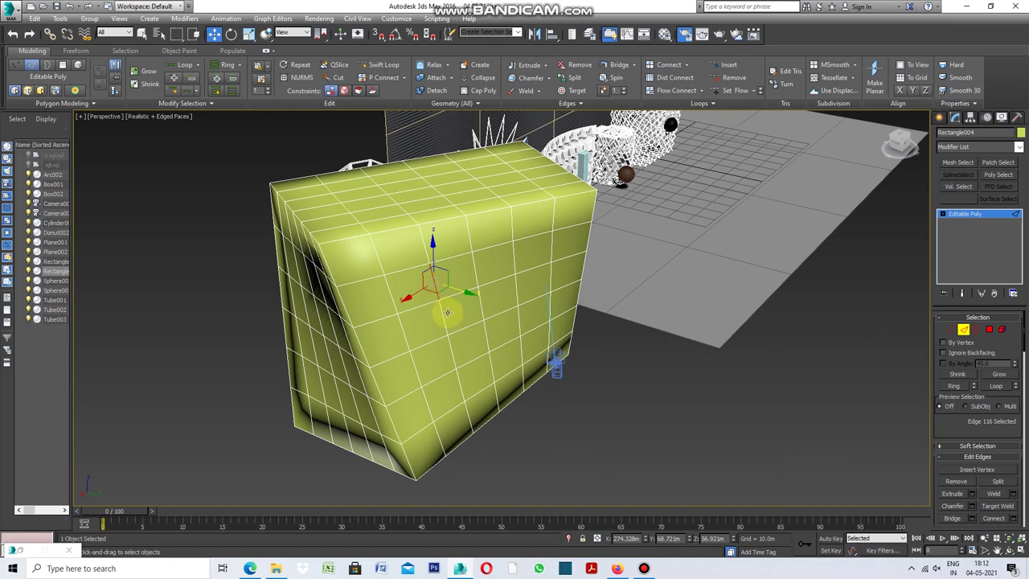
Cover the box with a diagonal Generate Topology pattern, undoing a brick-like trial pattern first
left_click(94, 106)
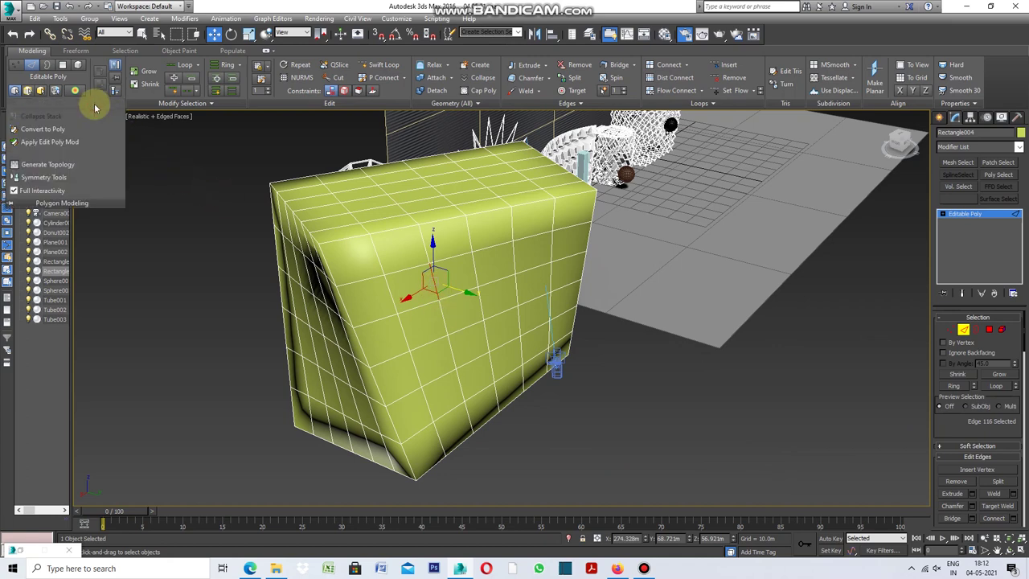
left_click(62, 165)
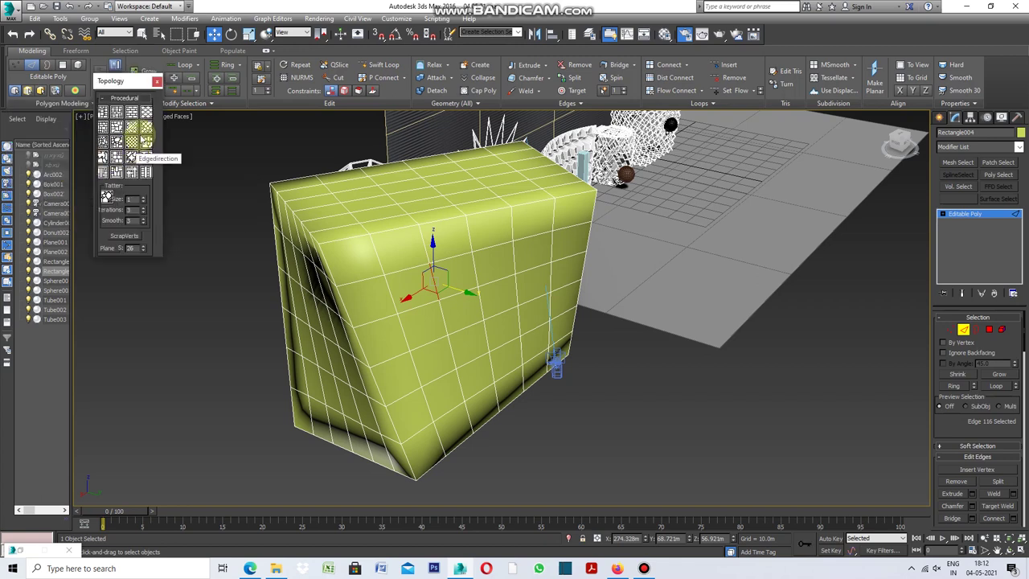
left_click(147, 130)
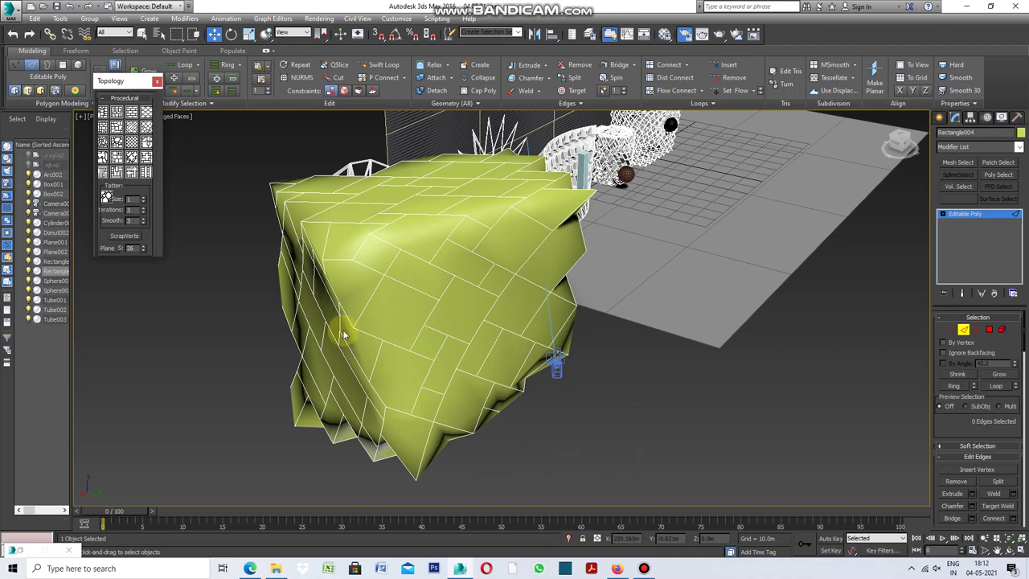
key("ctrl+z")
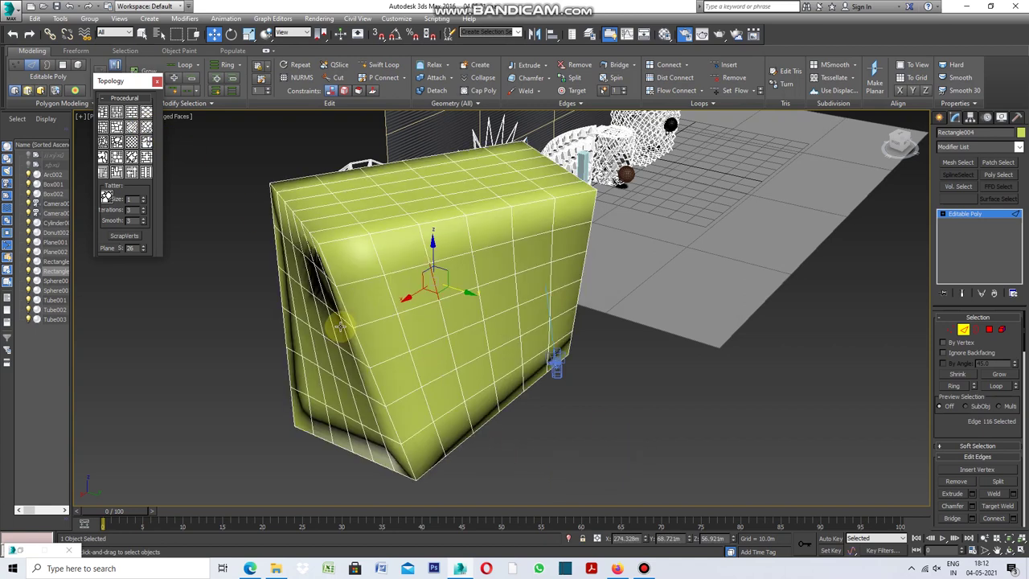
left_click(132, 143)
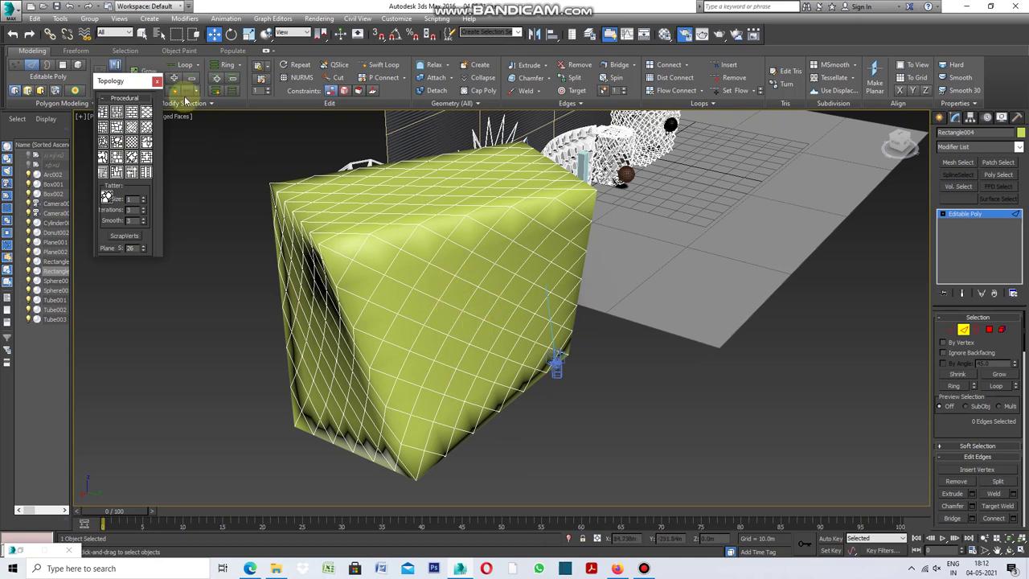
left_click(156, 81)
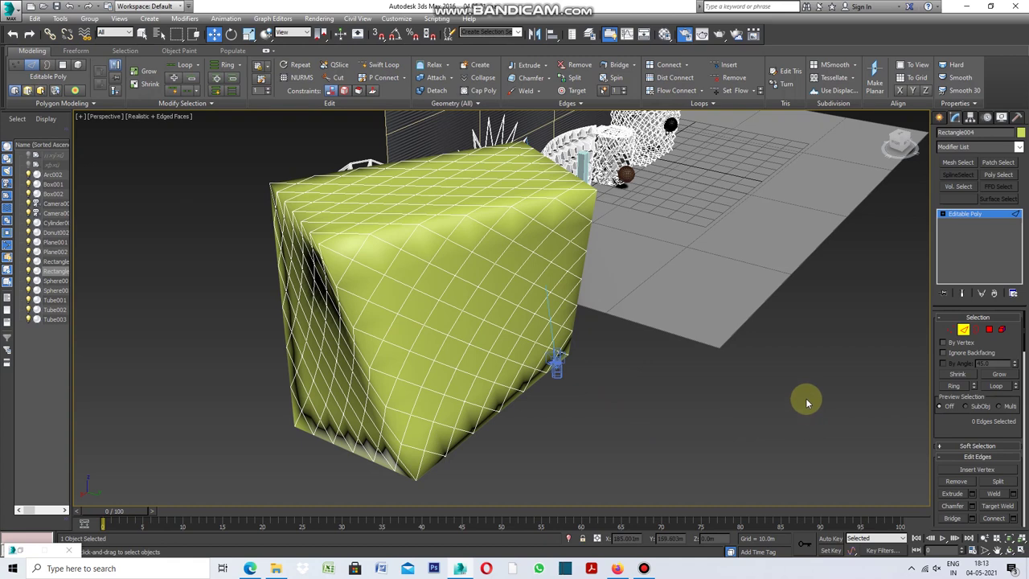
left_click(990, 335)
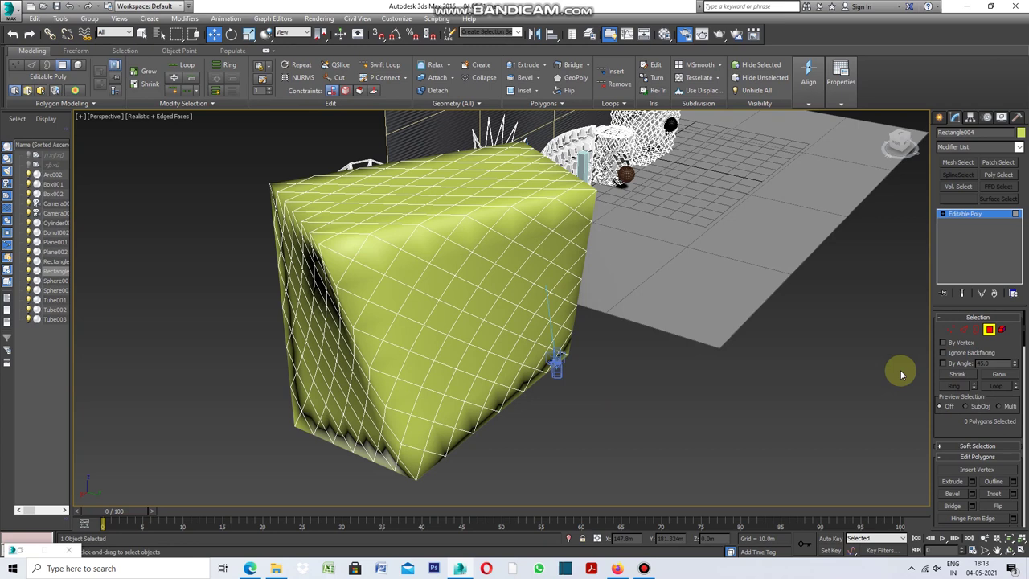
Select all the box's polygons and add an Edit Poly modifier on top
key("ctrl+a")
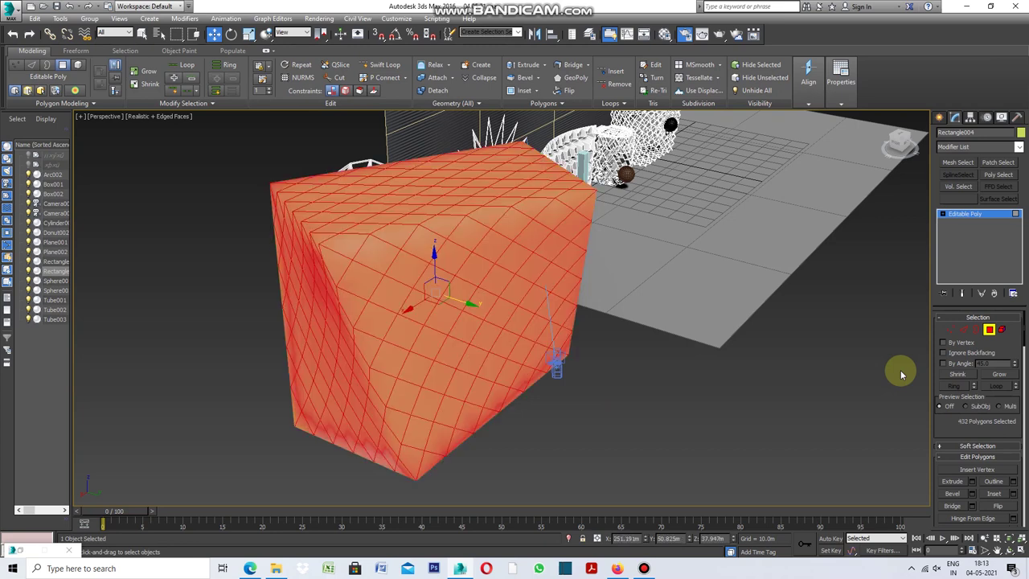
left_click(940, 118)
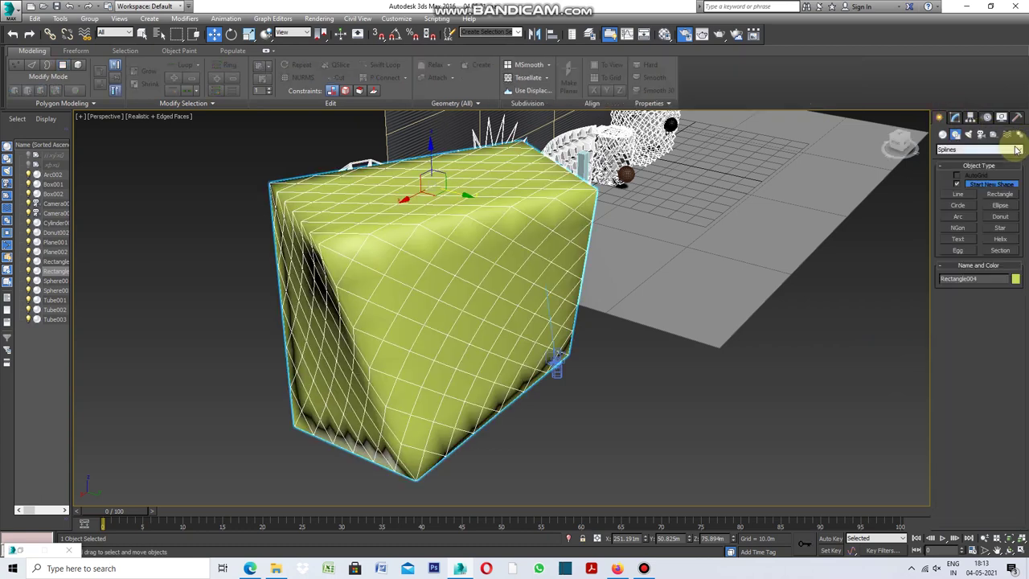
left_click(956, 119)
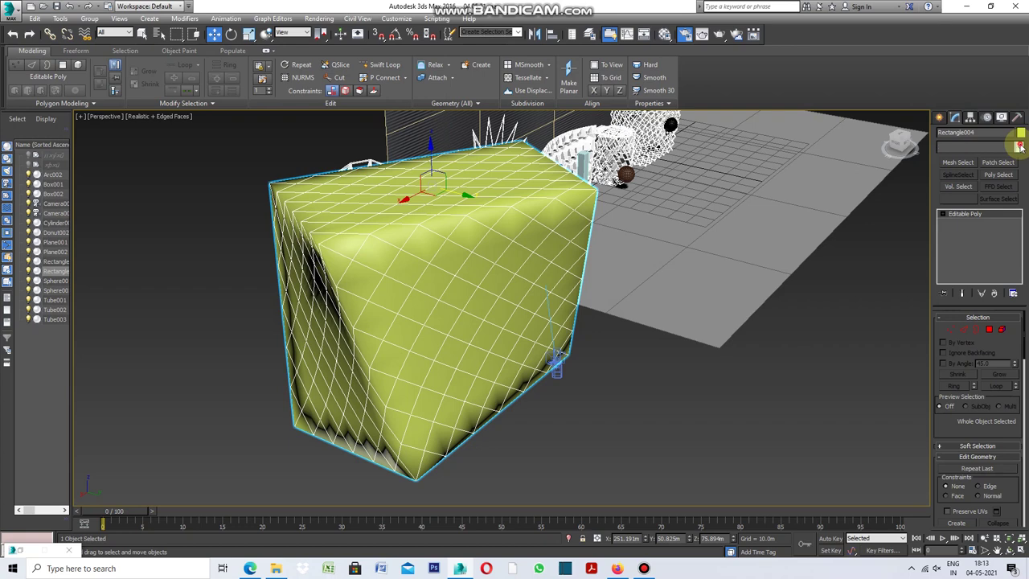
left_click(1020, 147)
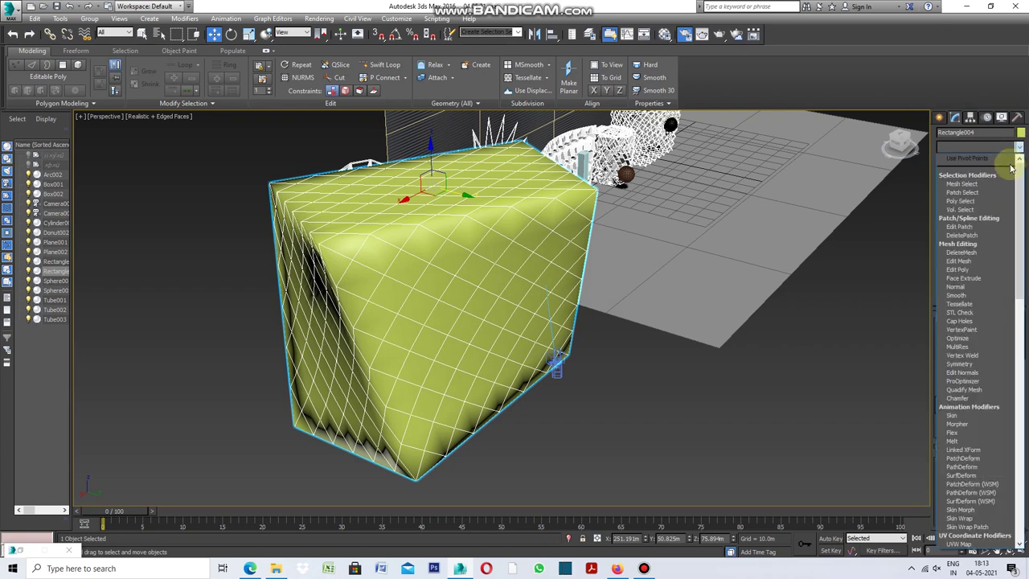
left_click(977, 270)
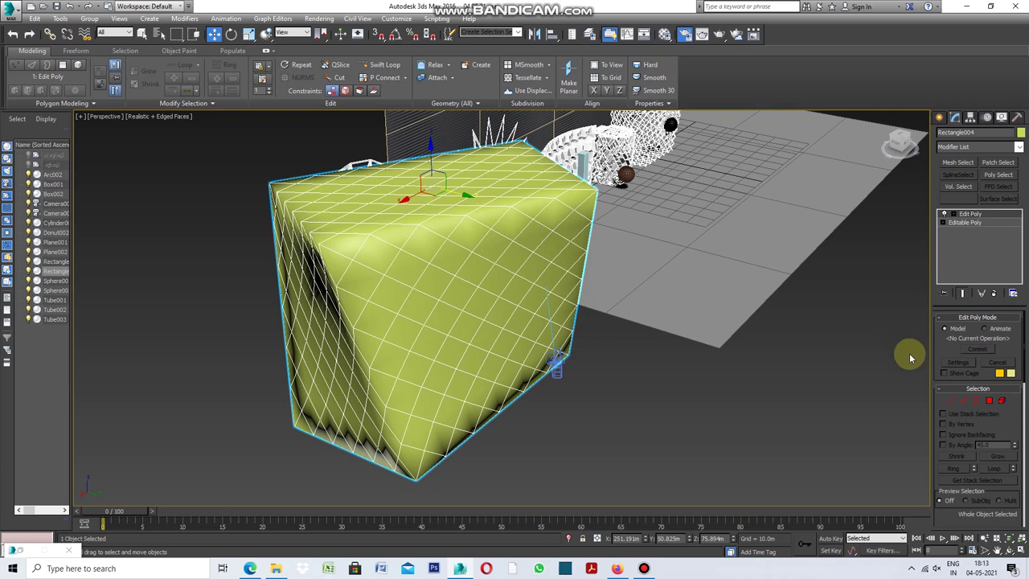
Toggle select all and none around the grid box, then restore the four-viewport layout
key("ctrl+a")
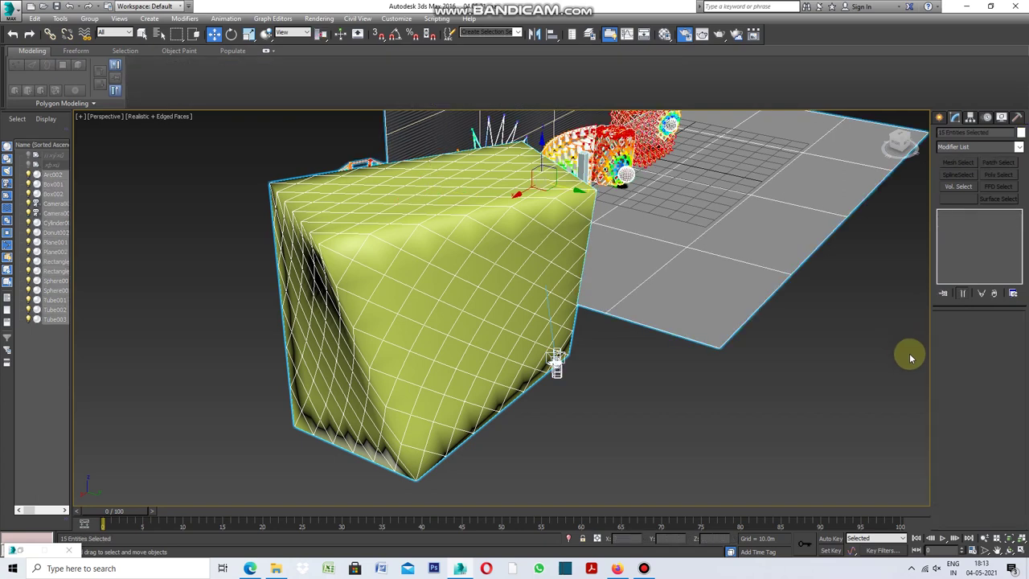
left_click(753, 431)
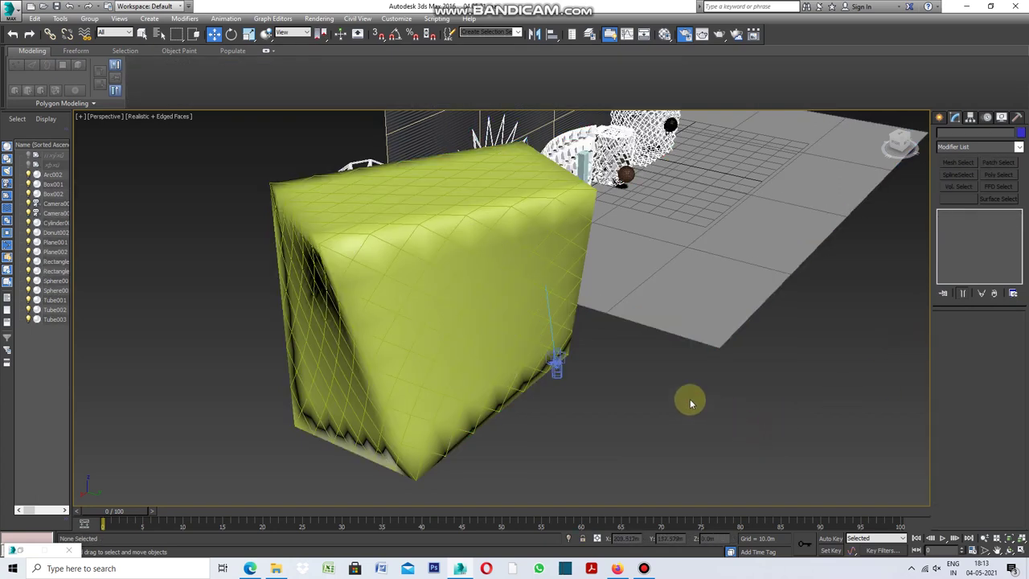
left_click(418, 299)
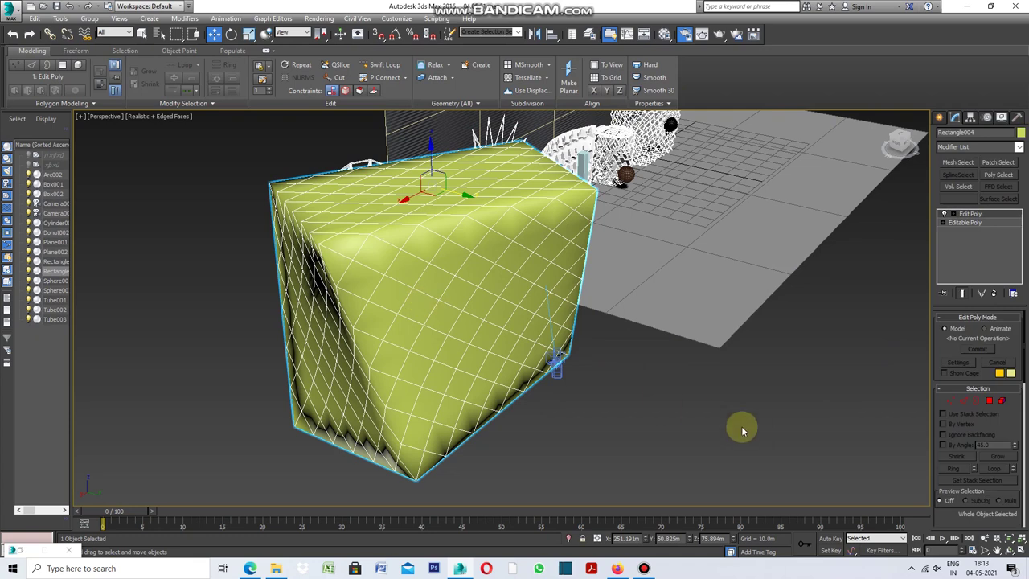
key("ctrl+a")
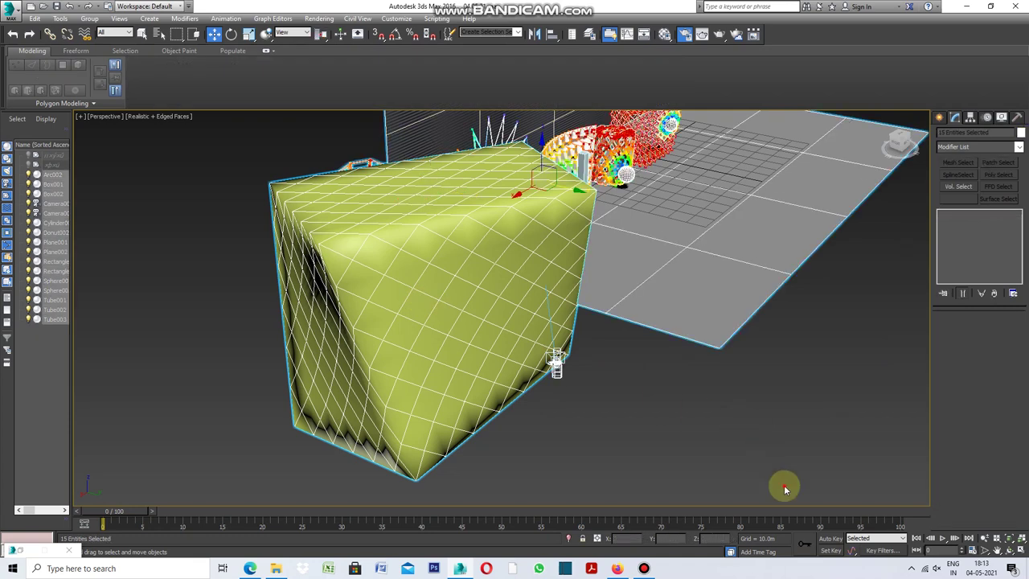
left_click(785, 488)
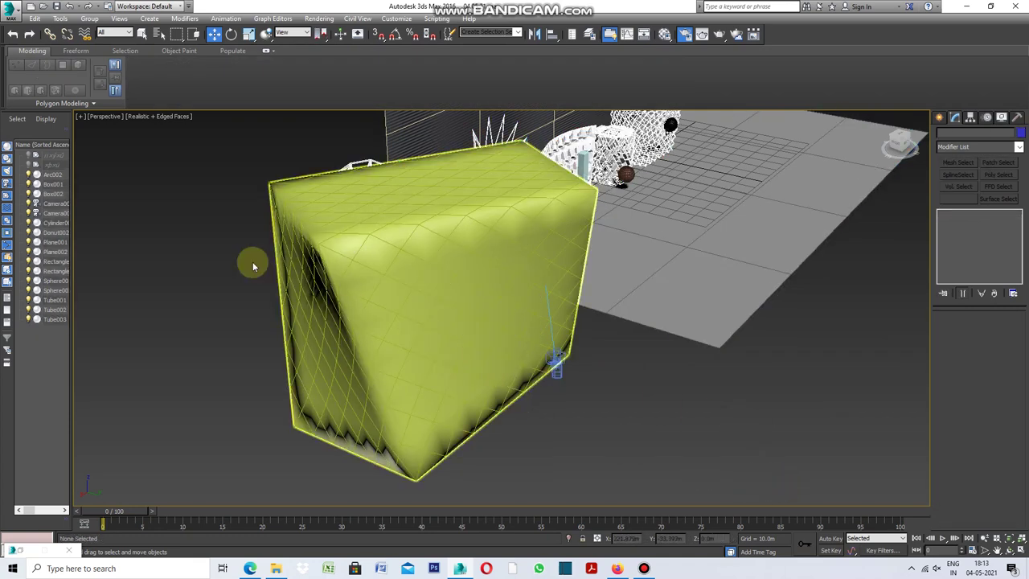
left_click(80, 116)
left_click(101, 130)
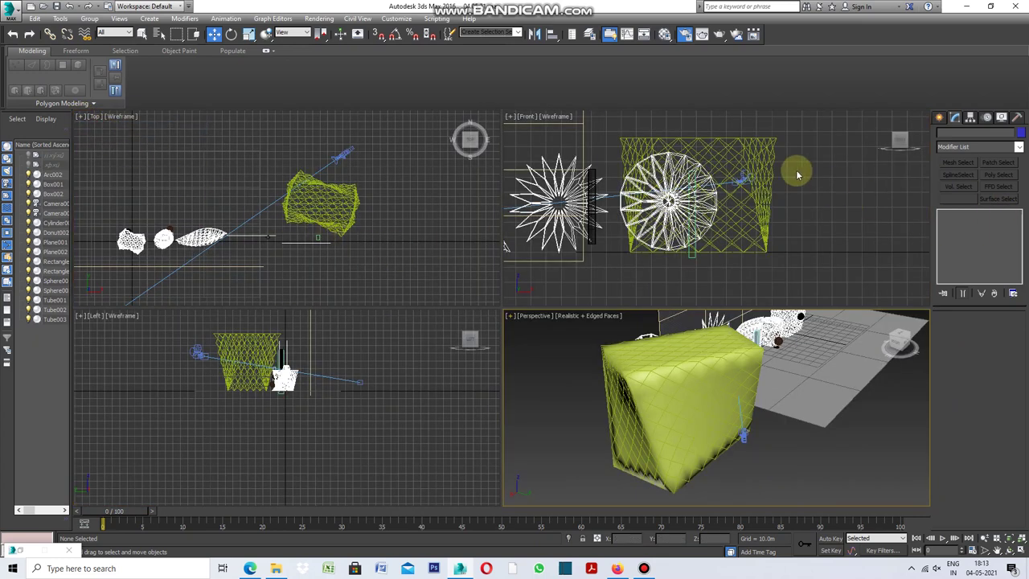
Select all 432 polygons of the box in Animate mode and maximize the Perspective view
left_click_drag(819, 130, 767, 239)
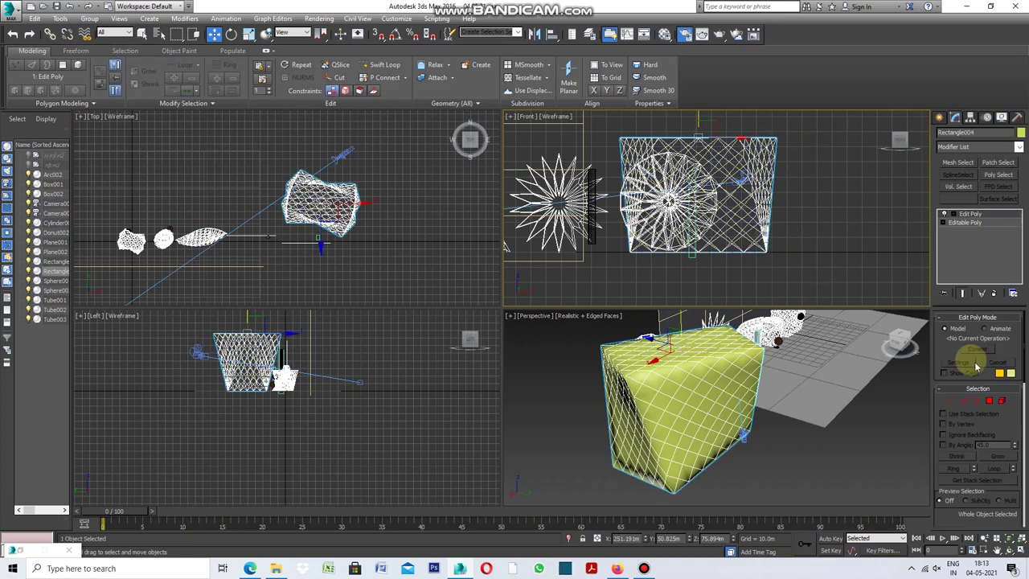
left_click(989, 400)
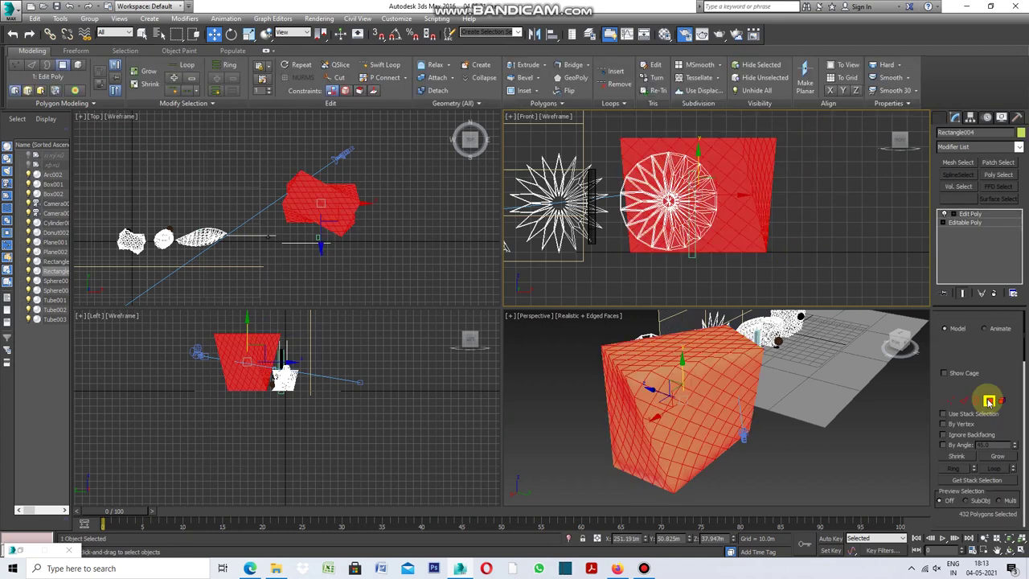
left_click(983, 329)
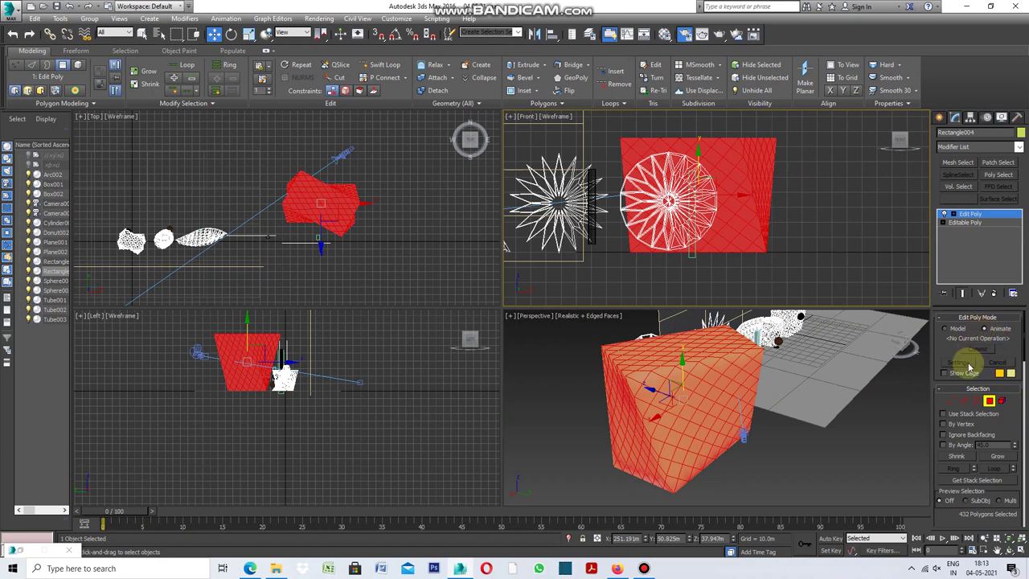
left_click(513, 318)
left_click(530, 327)
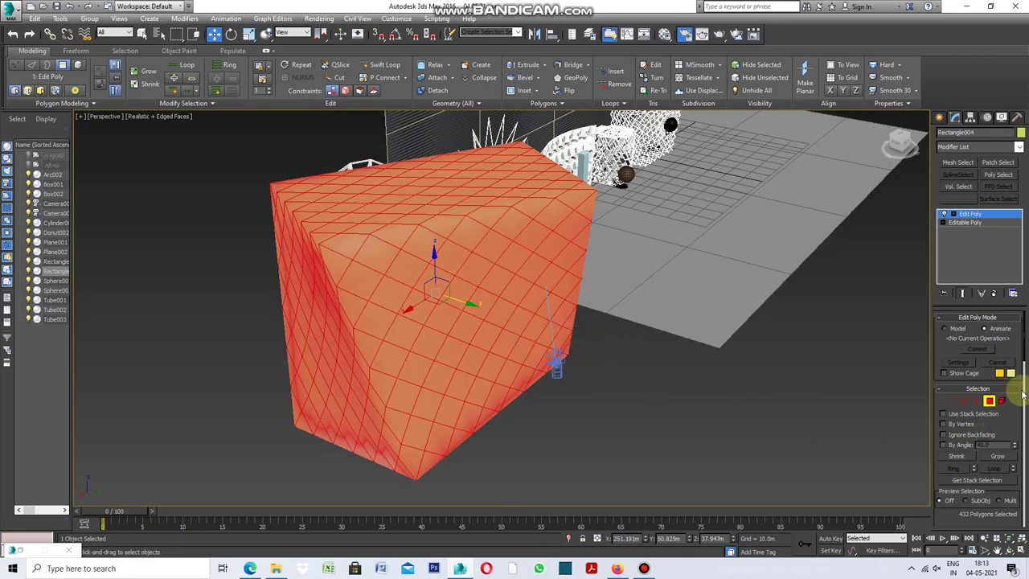
scroll(1022, 351, "down", 2)
scroll(1022, 358, "down", 2)
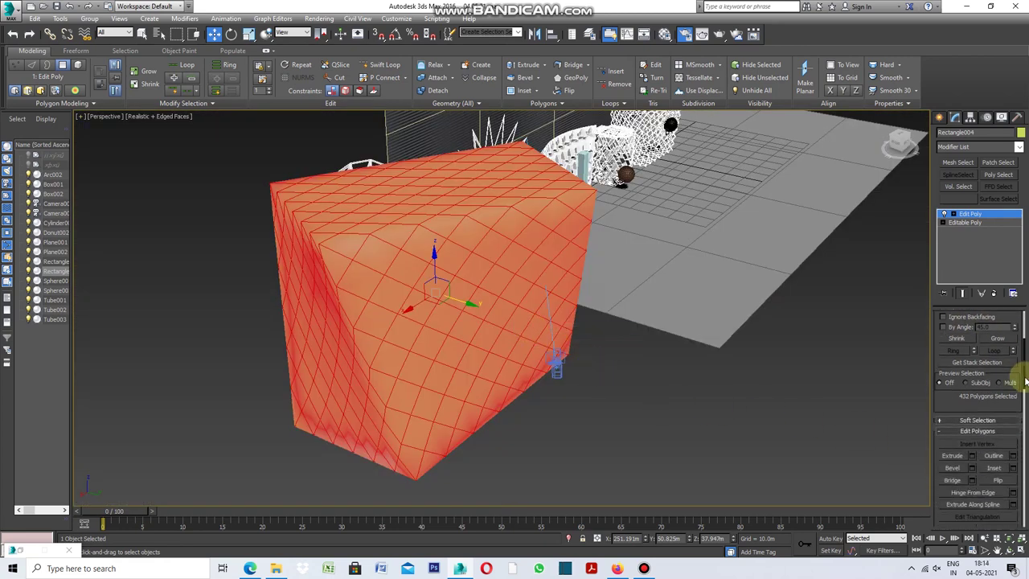
Inset the selected polygons By Polygon with an amount of 0.2m
scroll(1022, 370, "down", 1)
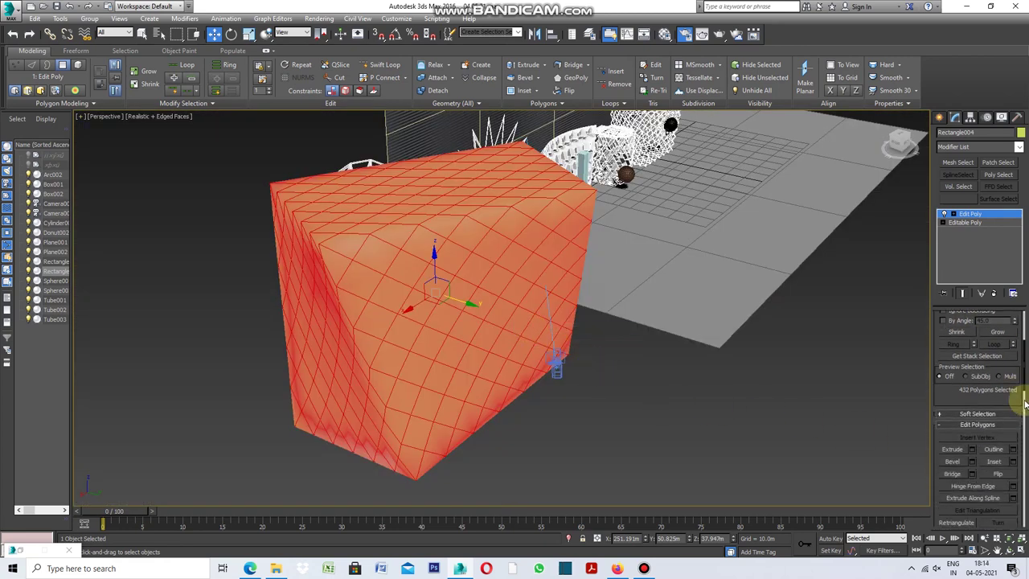
left_click(1011, 462)
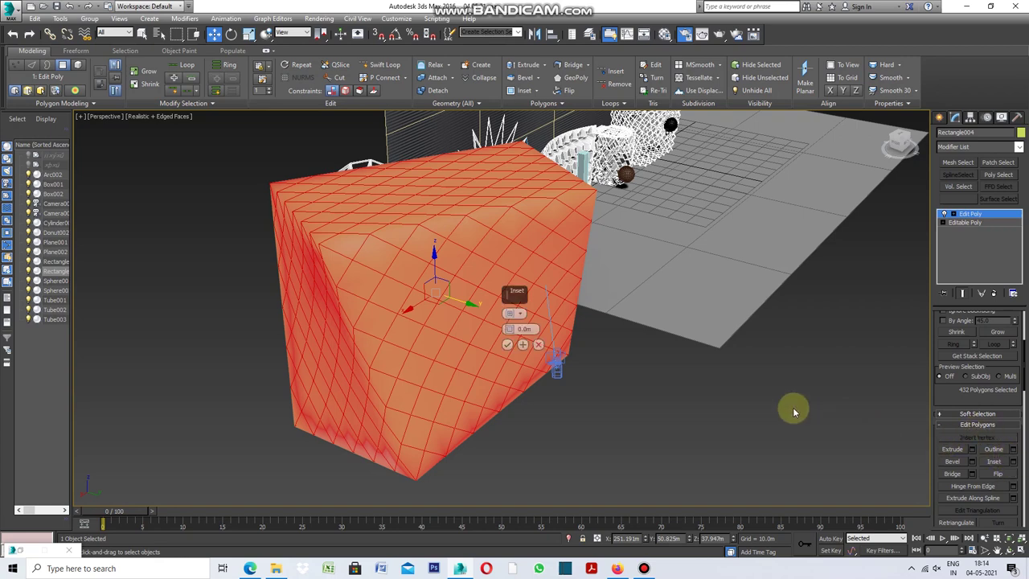
left_click(519, 314)
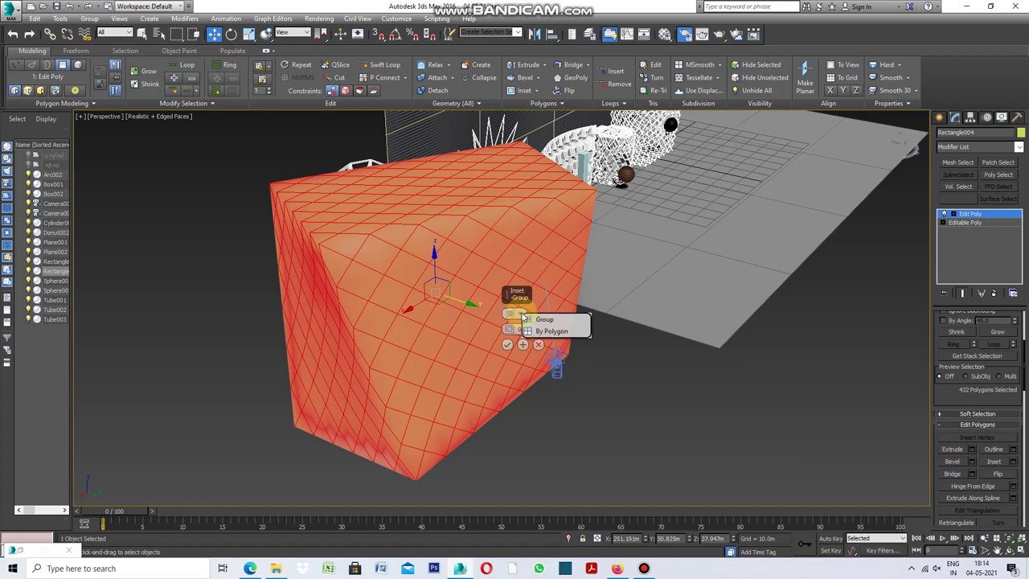
left_click(558, 331)
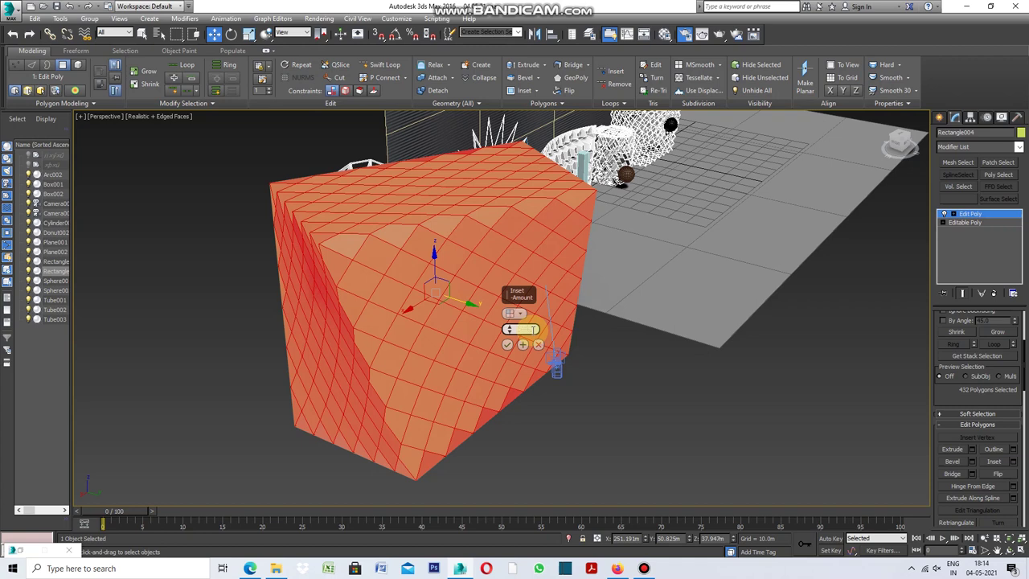
left_click_drag(530, 329, 530, 328)
type("0.3")
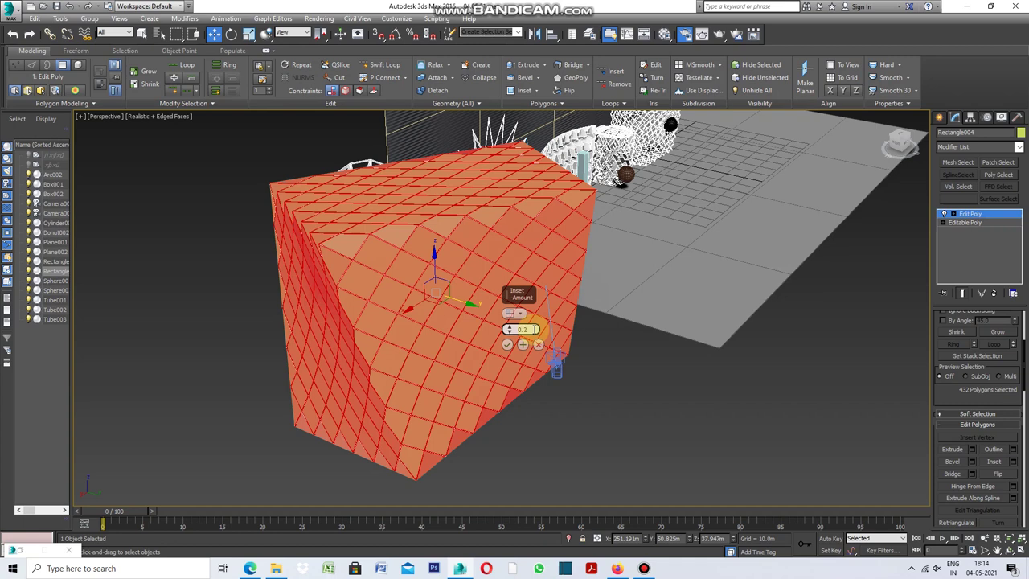
key("Return")
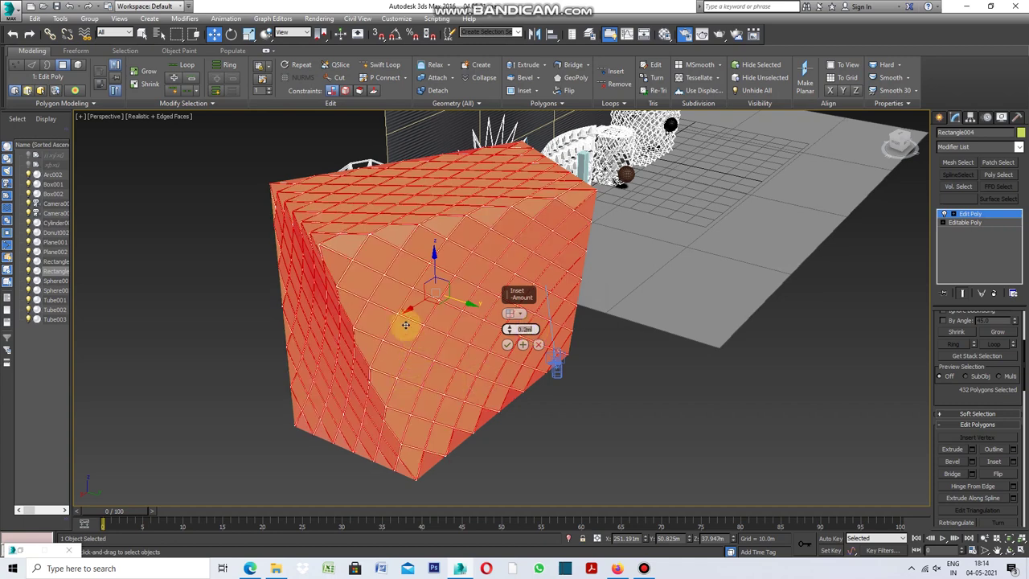
left_click(507, 346)
mouse_move(1022, 353)
left_click_drag(1025, 365, 1026, 338)
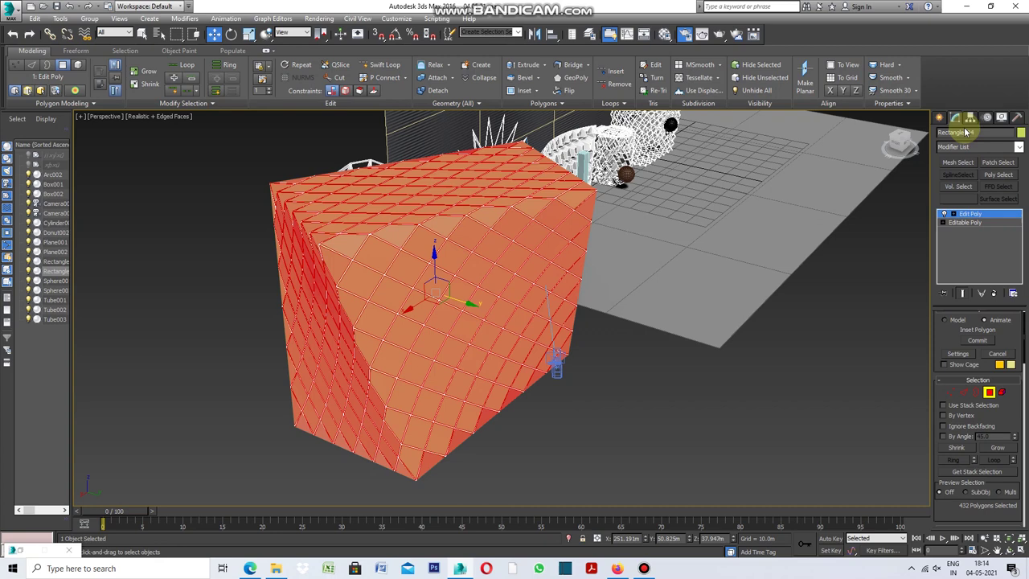
left_click(1019, 148)
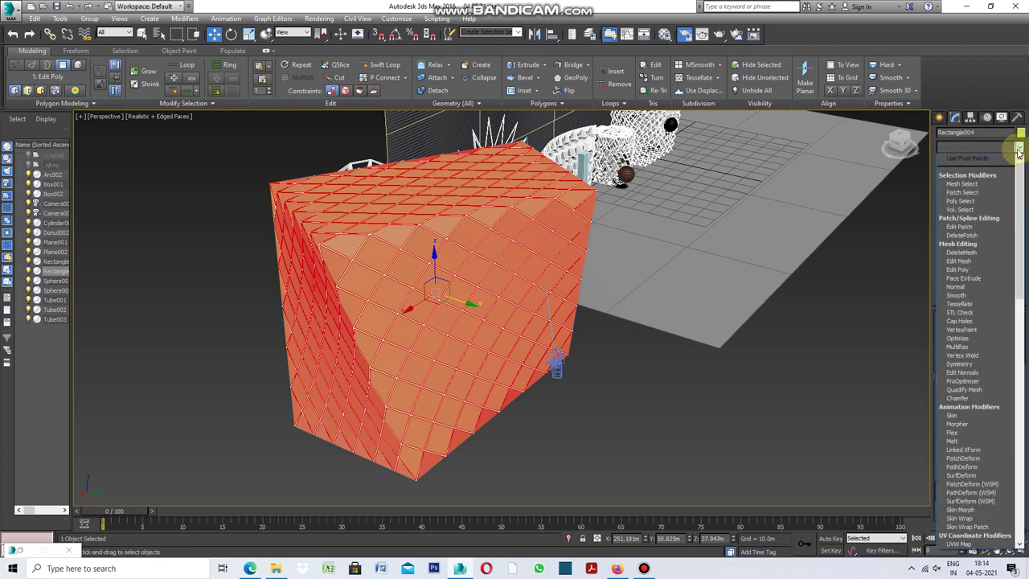
Add DeleteMesh to remove the inset panels, then a second Edit Poly in Vertex mode
left_click(968, 252)
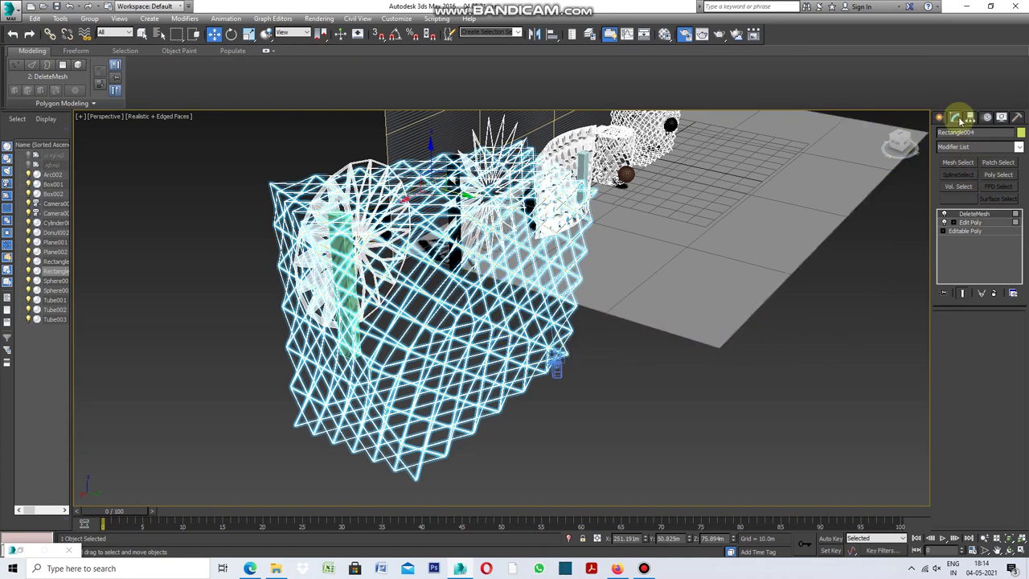
left_click(1017, 147)
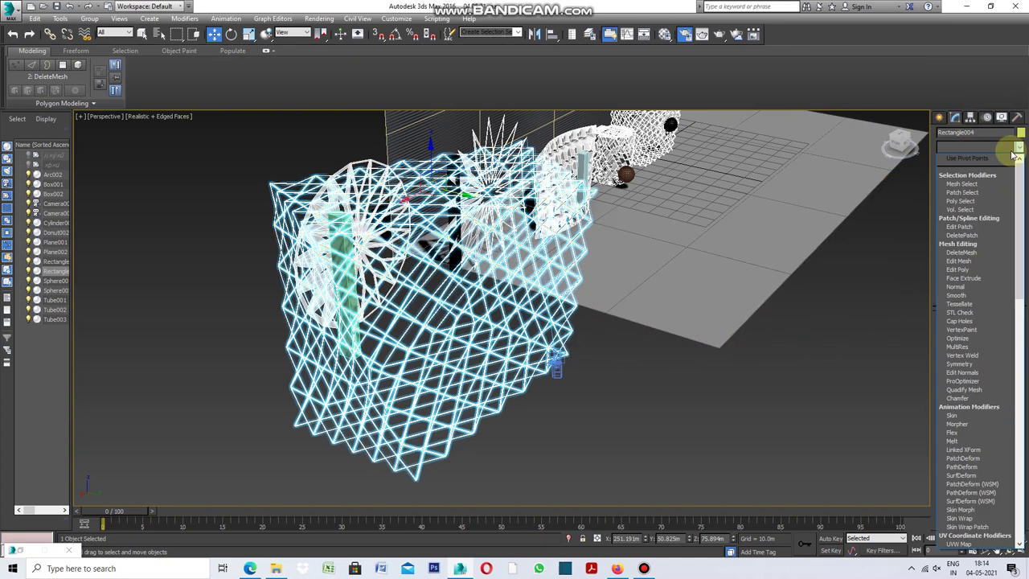
left_click(965, 269)
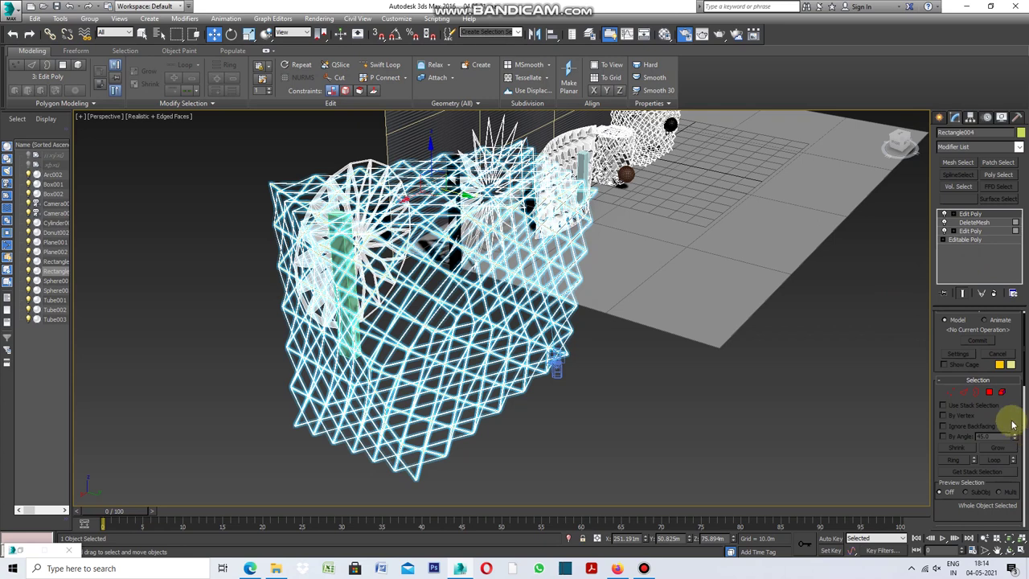
left_click(950, 392)
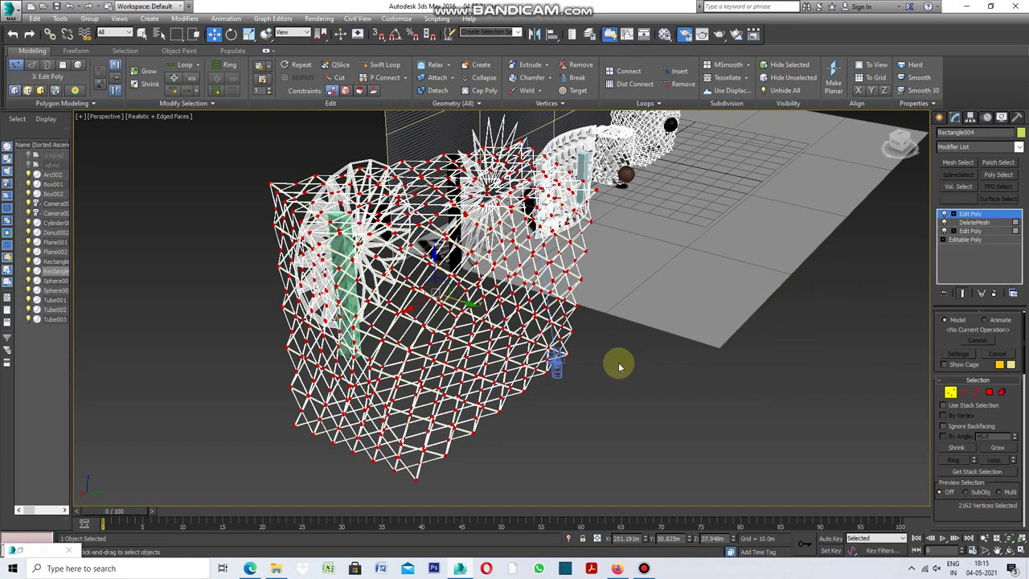
Shift-drag the lattice edges in Edge mode to extrude them into solid struts
left_click(974, 393)
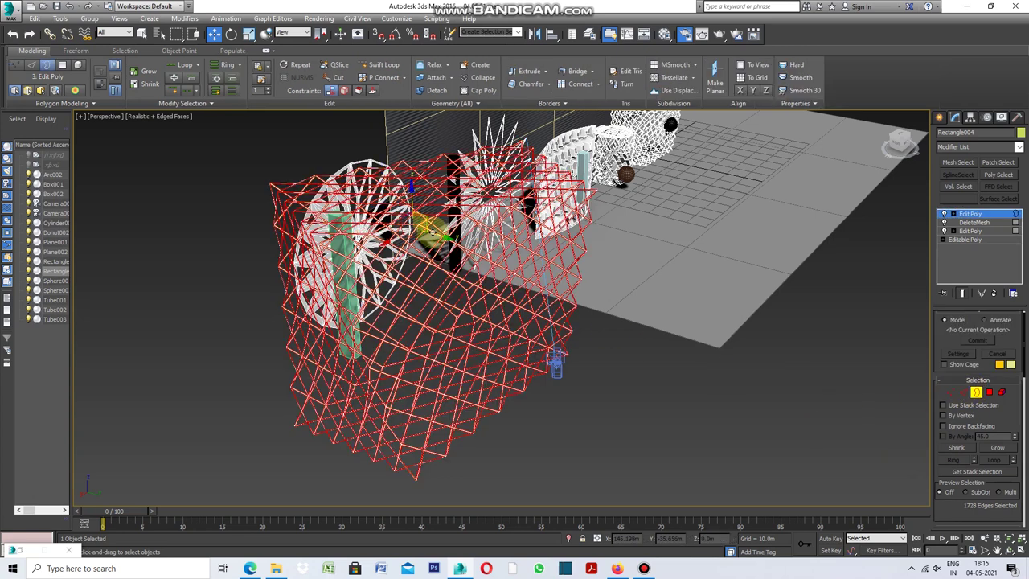
left_click_drag(433, 233, 441, 237, "shift")
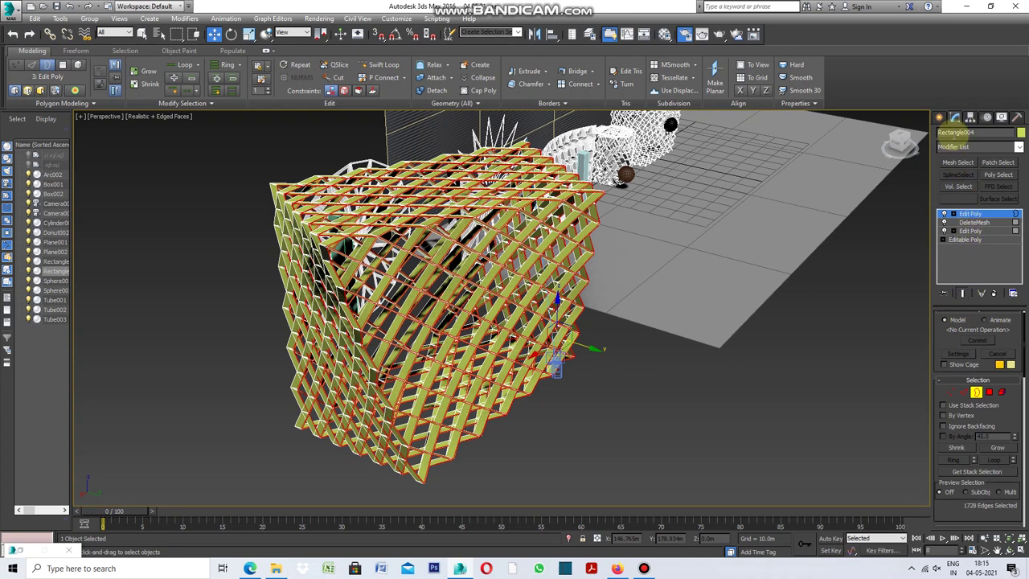
left_click(939, 119)
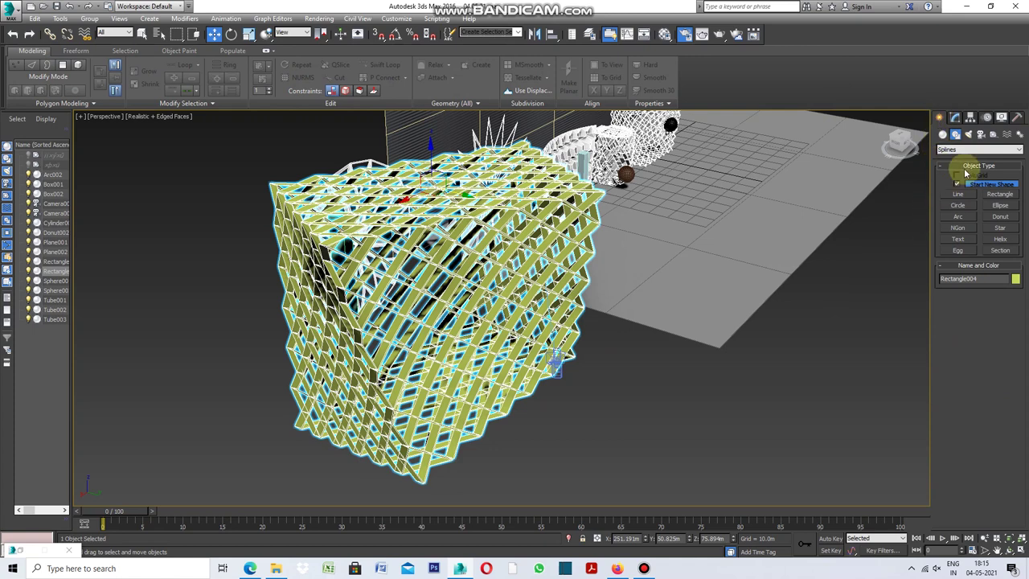
left_click(956, 117)
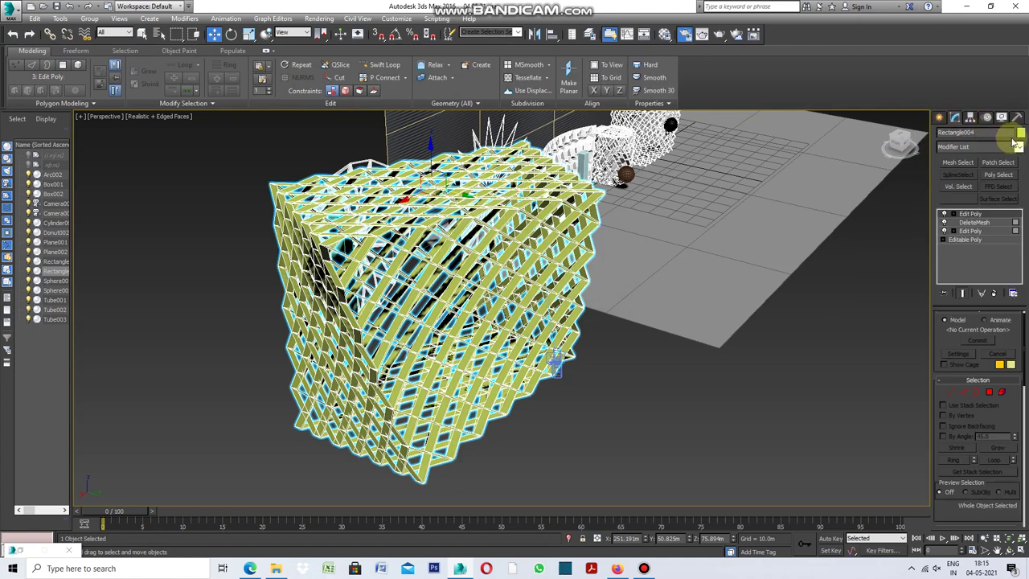
Add a Morpher modifier and capture the lattice's current state as target '01'
left_click(1019, 149)
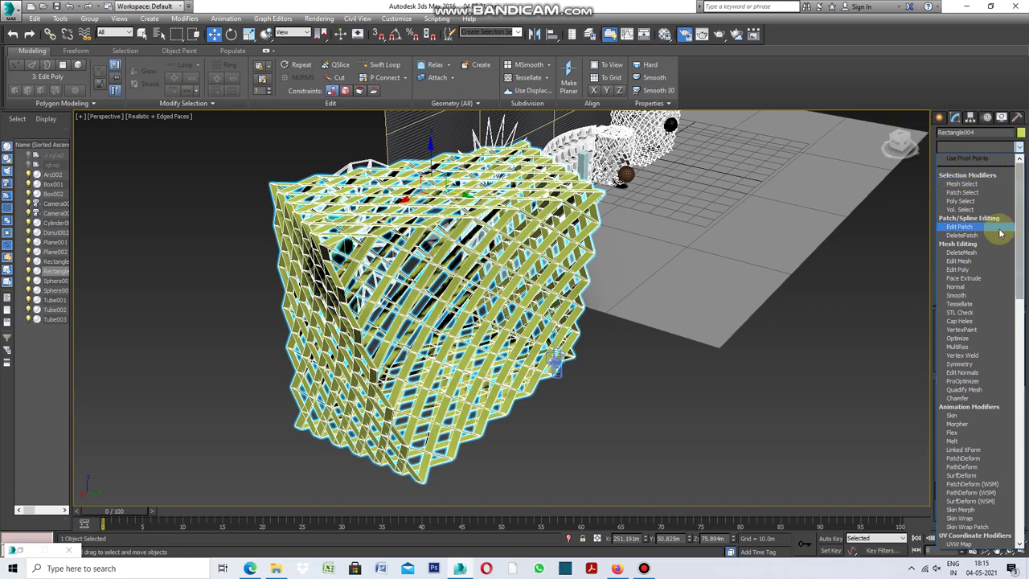
left_click(963, 426)
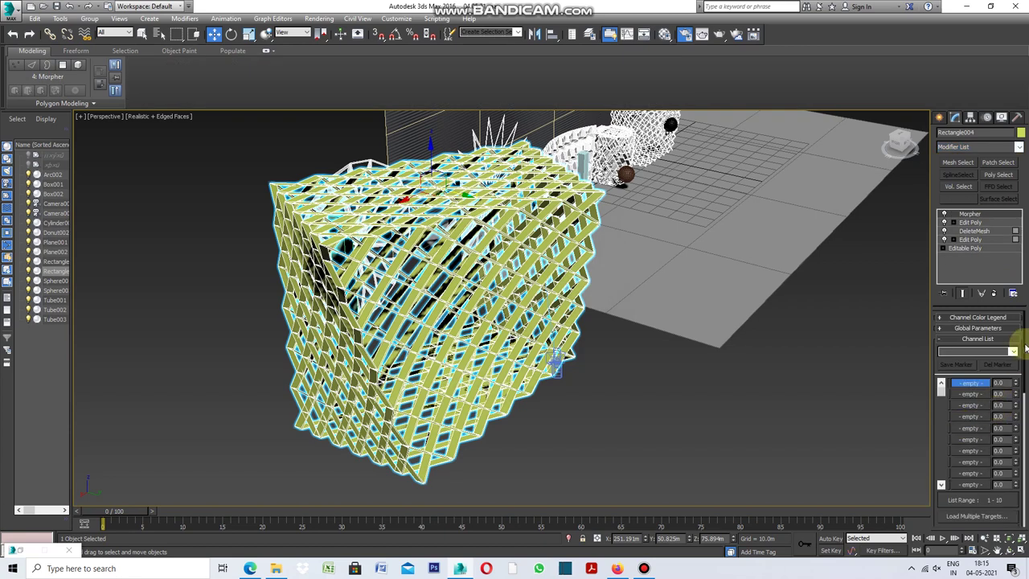
left_click_drag(1025, 346, 1017, 425)
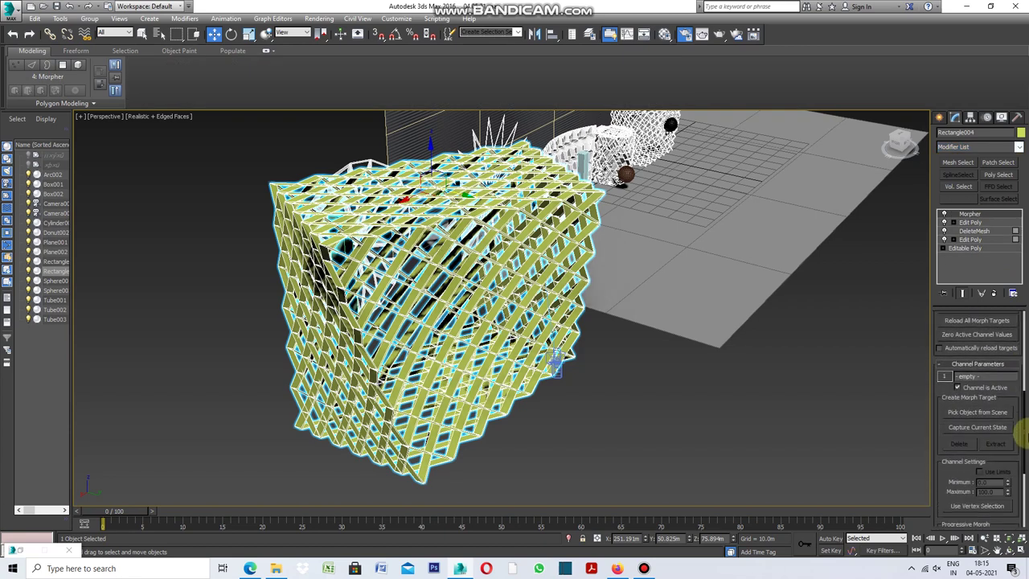
left_click(971, 427)
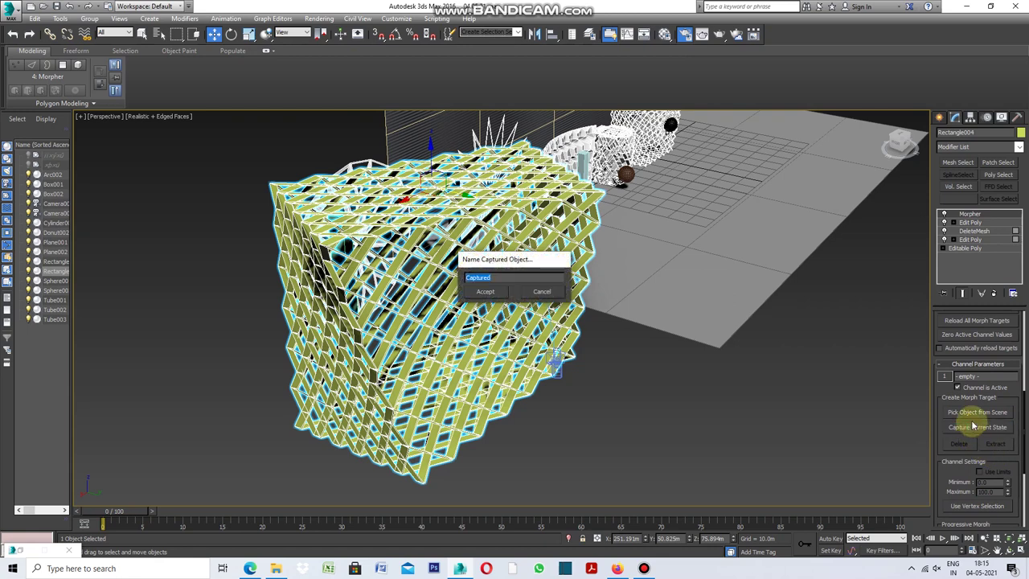
type("c")
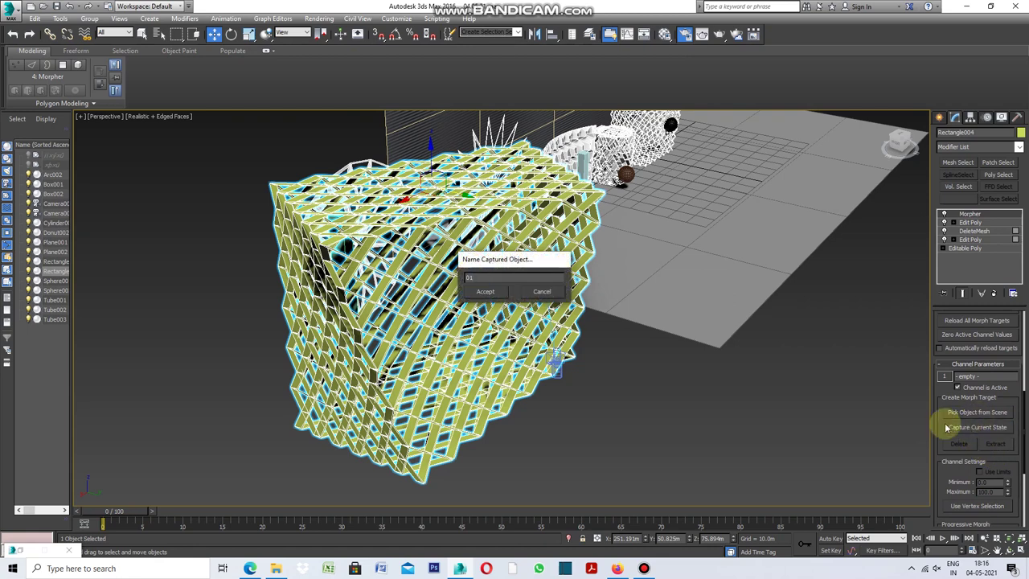
left_click(485, 291)
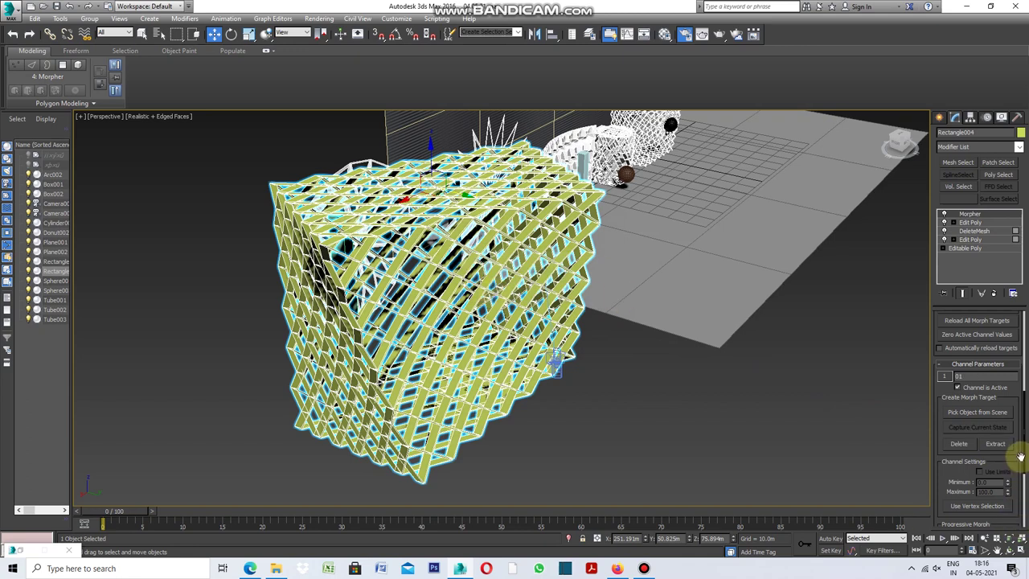
left_click_drag(1023, 452, 1016, 352)
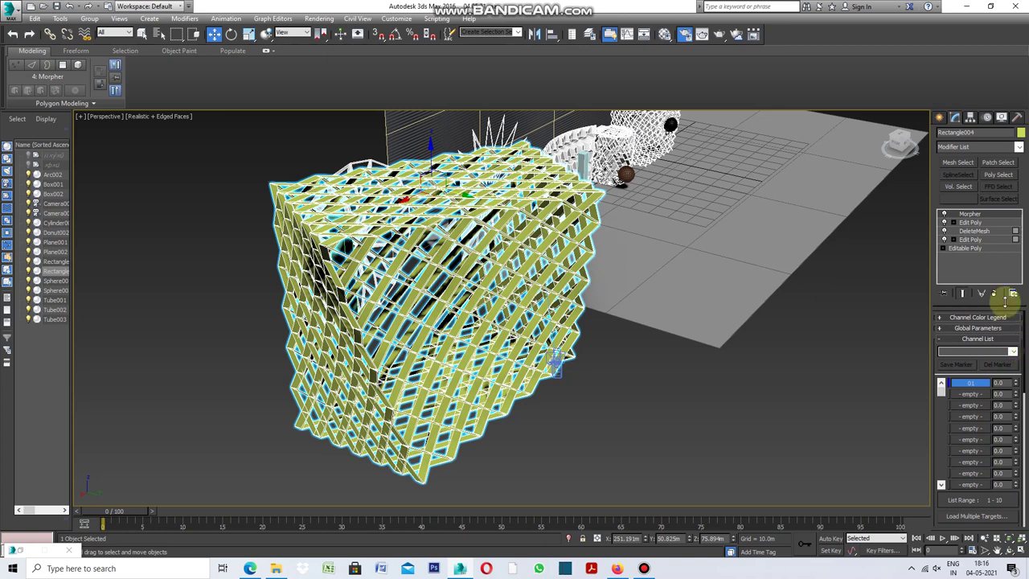
left_click(976, 239)
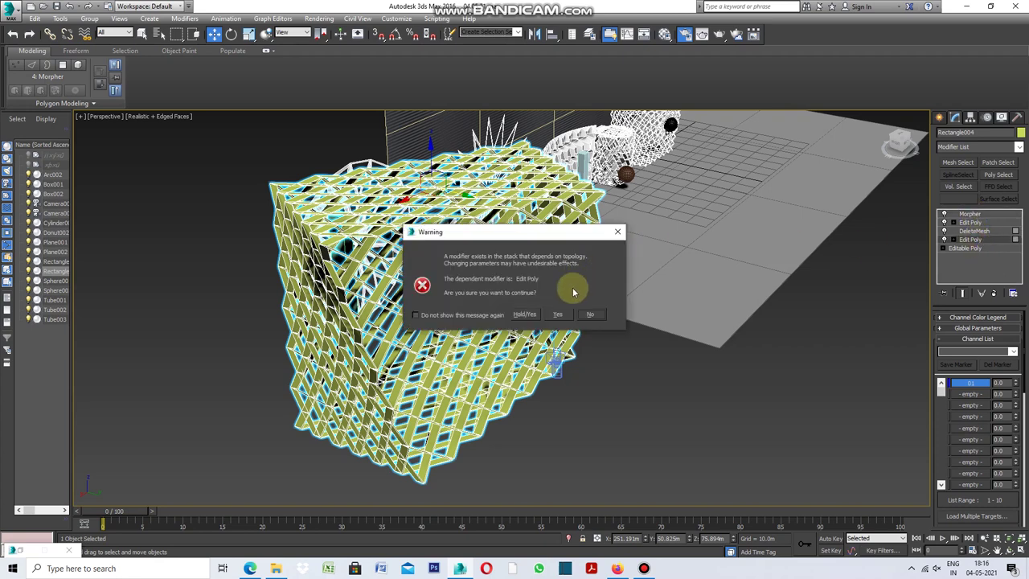
Inset the box's 432 selected polygons by about 3.83 m, turning each lattice panel into a deep frame
left_click(564, 318)
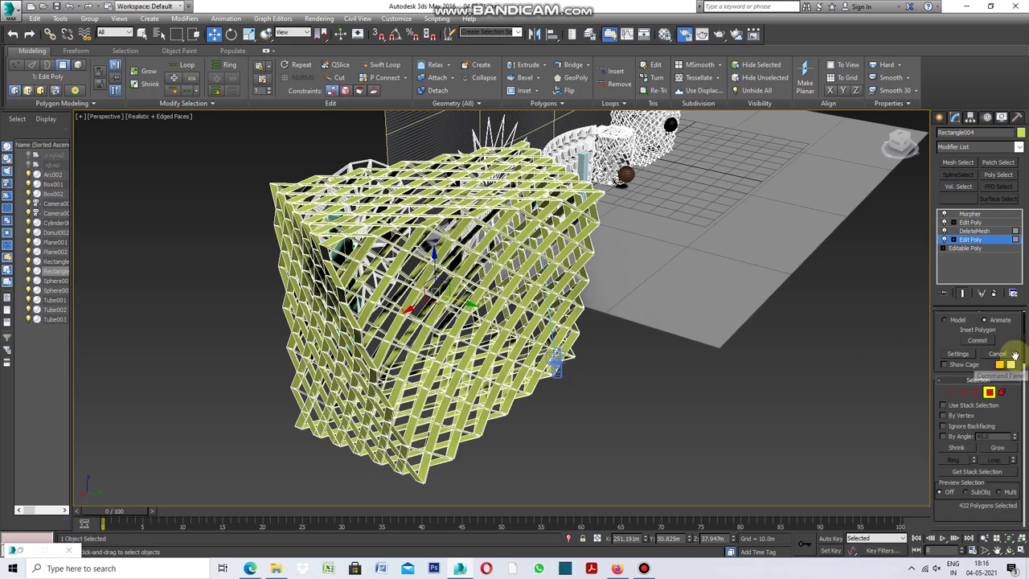
left_click(958, 355)
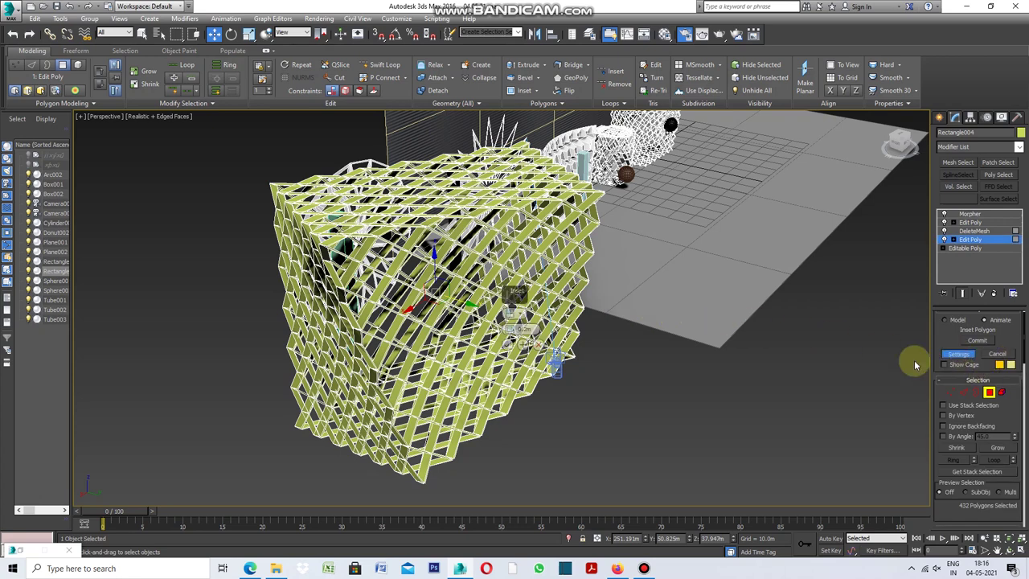
scroll(453, 398, "up", 5)
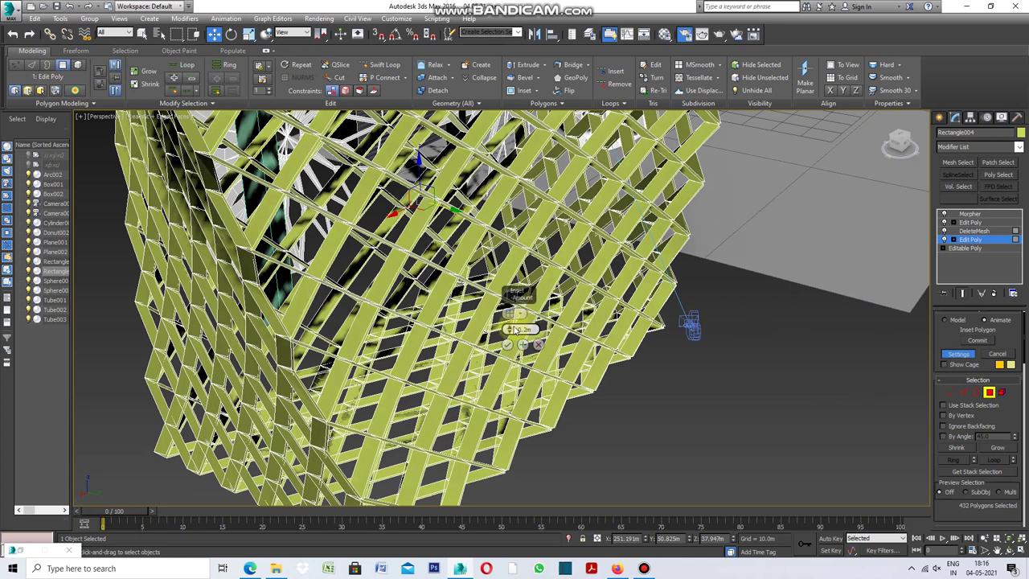
left_click_drag(510, 328, 509, 318)
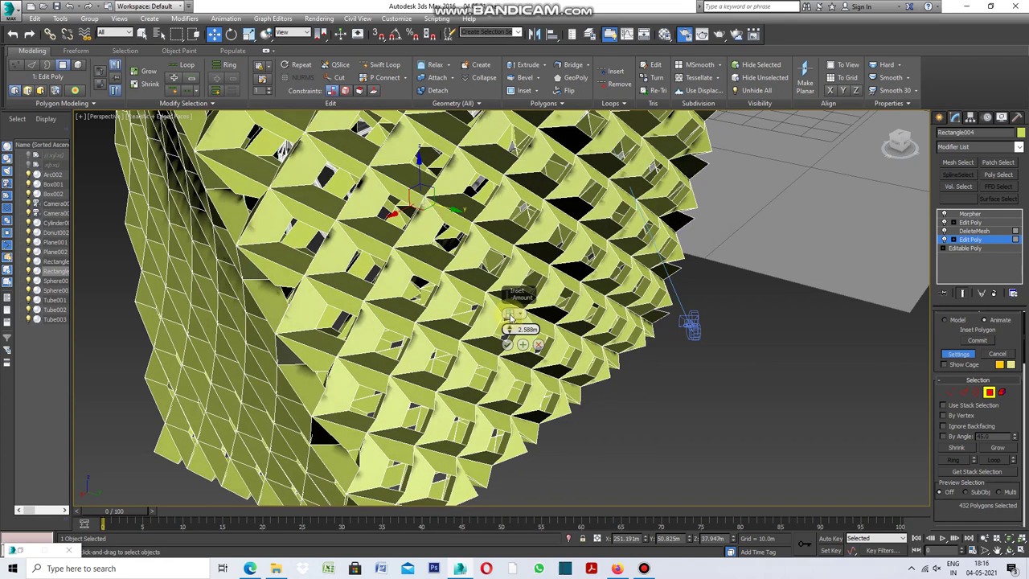
left_click_drag(510, 313, 511, 312)
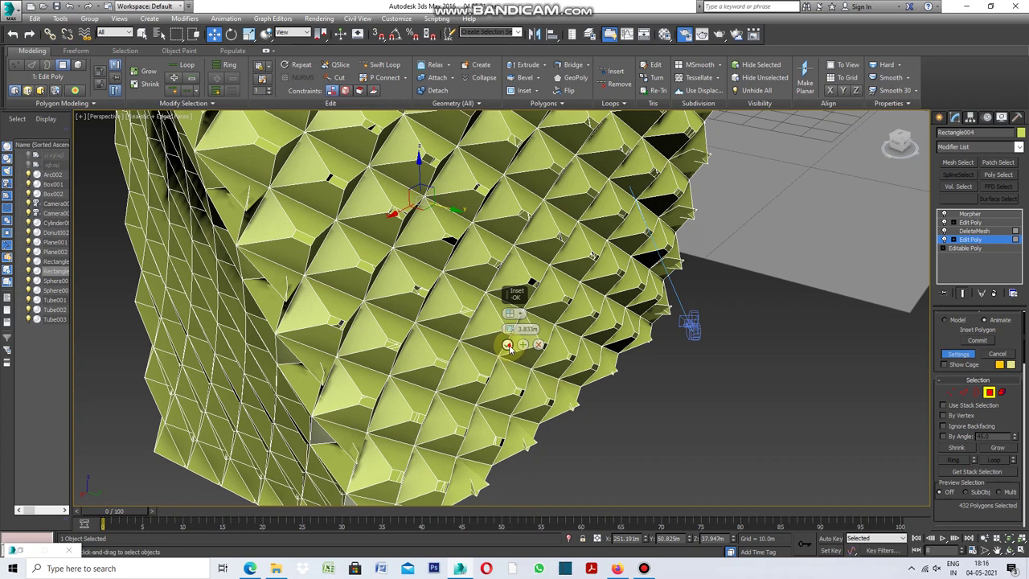
left_click(507, 345)
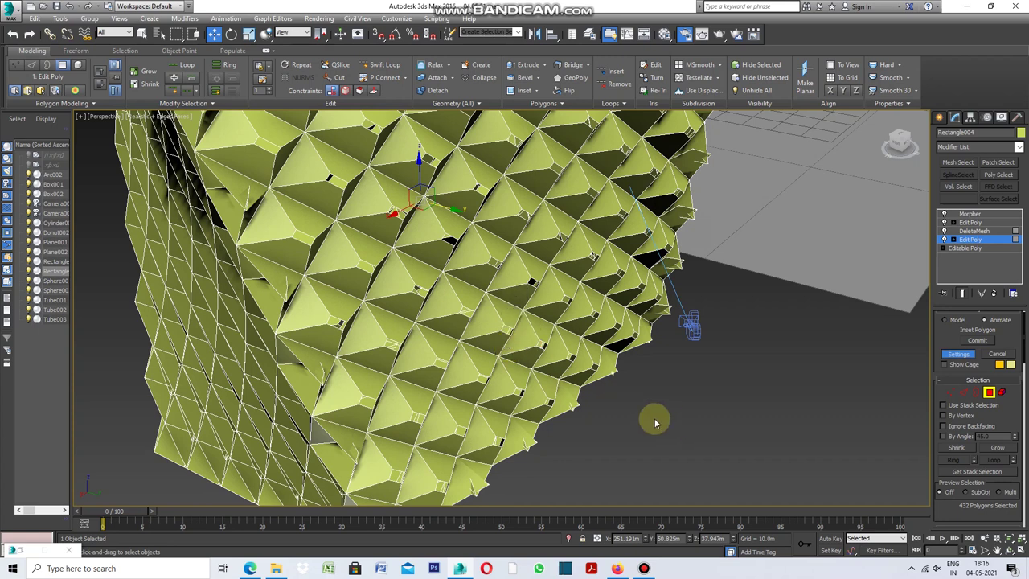
scroll(655, 422, "down", 3)
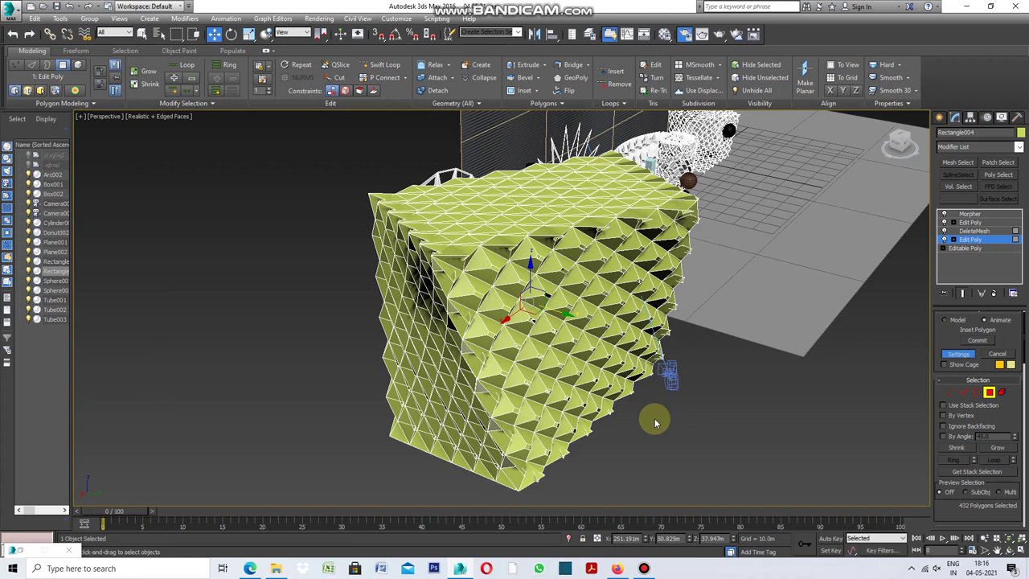
Capture the current inset shape into the Morpher's second channel as target '02', beside '01'
scroll(654, 419, "up", 3)
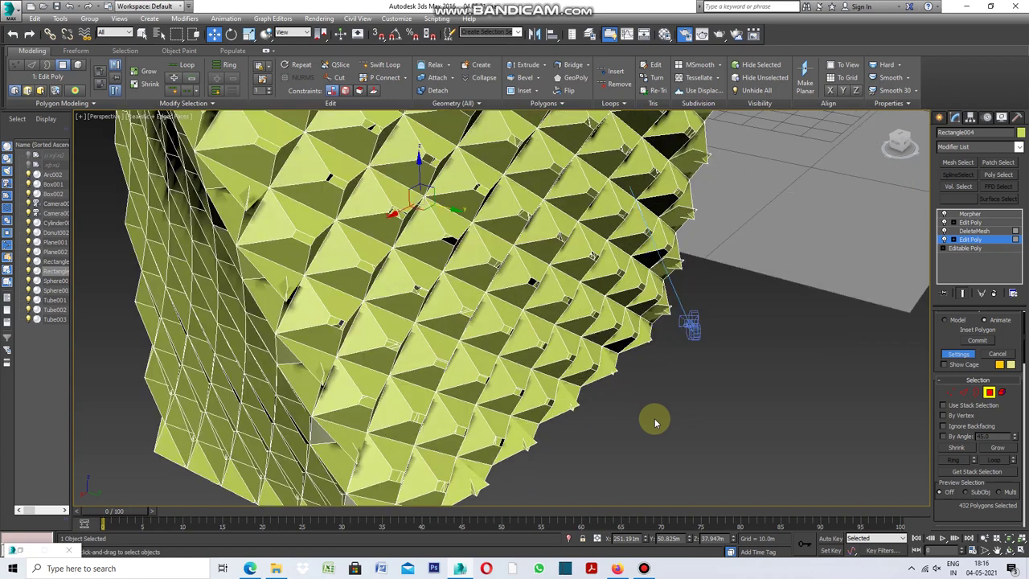
left_click(982, 215)
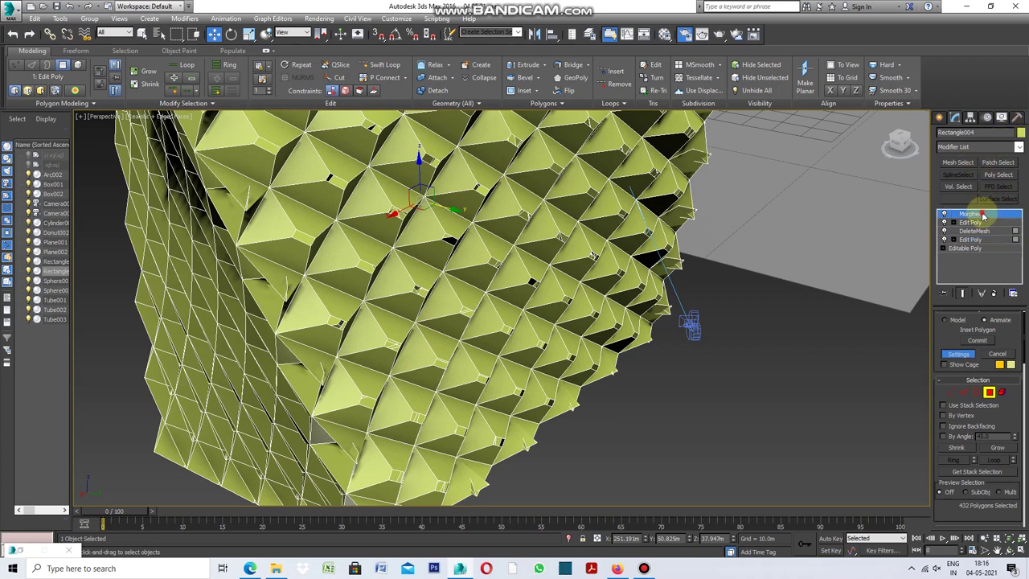
left_click(983, 394)
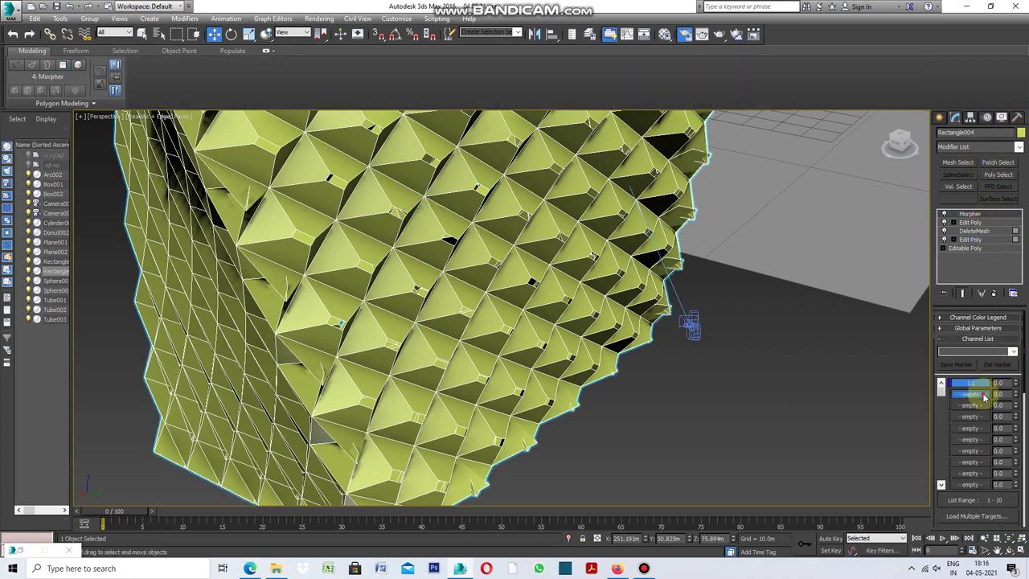
left_click_drag(1023, 377, 1025, 444)
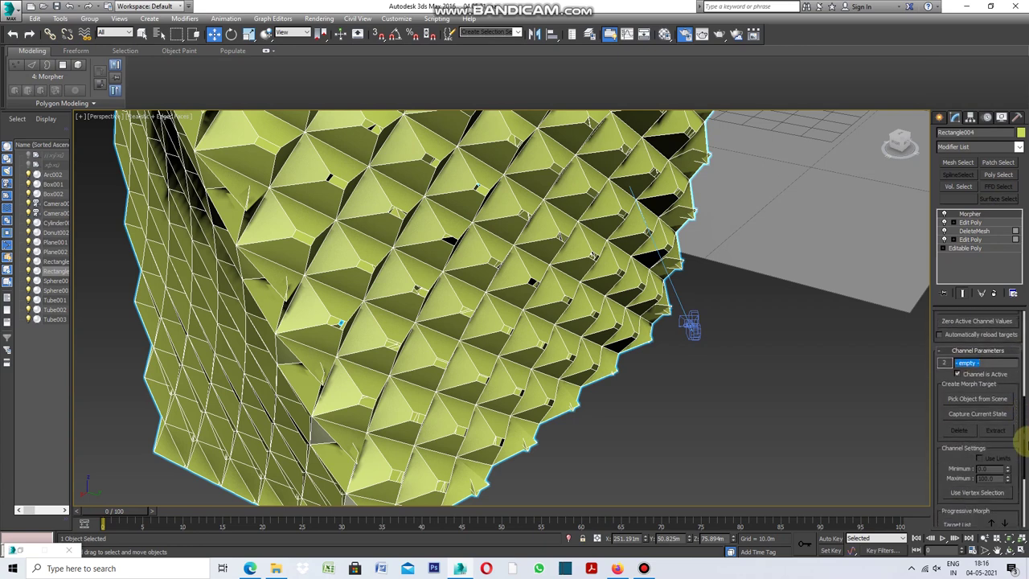
left_click(995, 416)
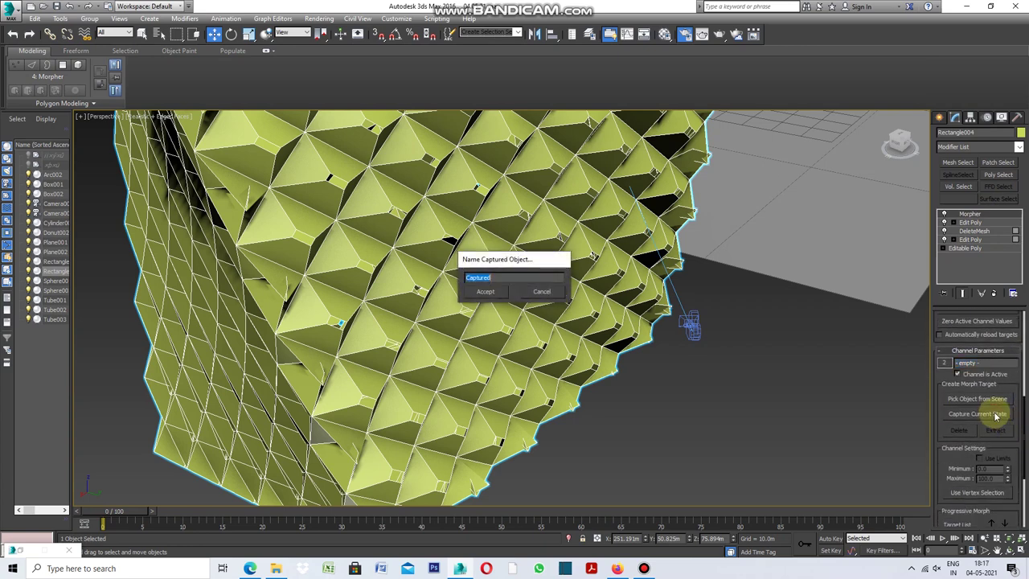
type("02")
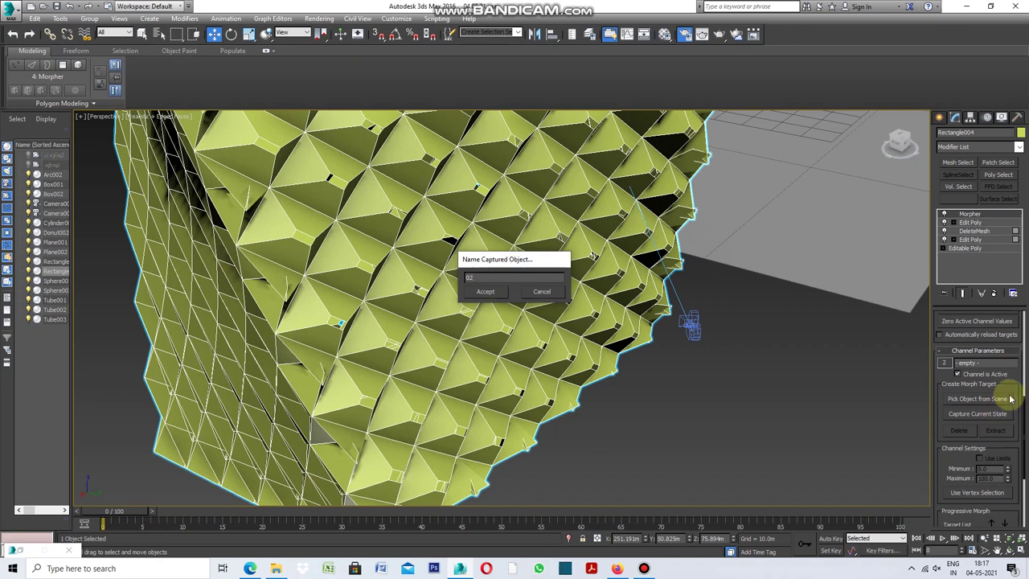
left_click(488, 294)
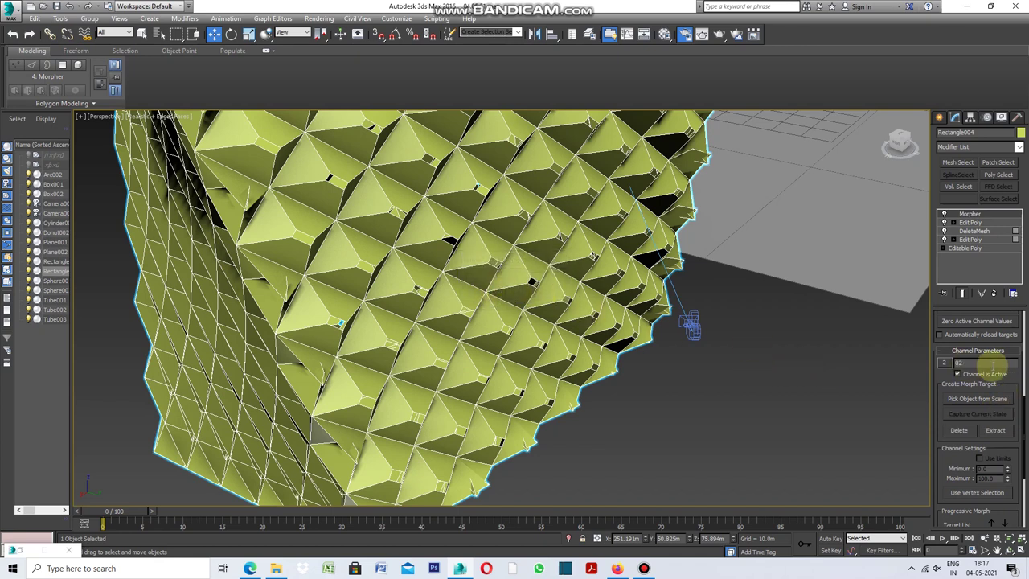
left_click_drag(1026, 406, 1011, 298)
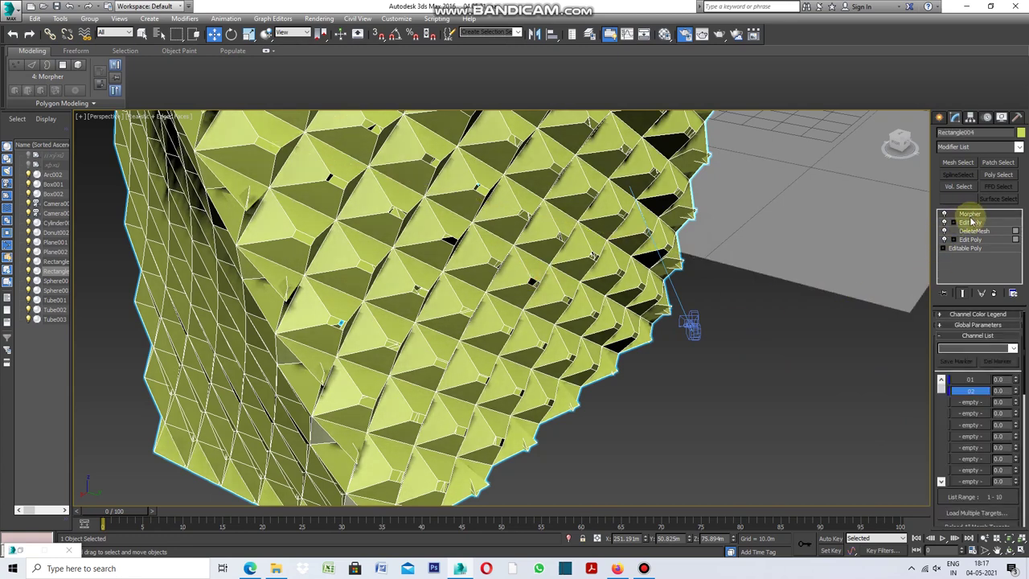
left_click(970, 380)
mouse_move(1017, 382)
left_mouse_down()
mouse_move(1017, 319)
mouse_move(1014, 384)
left_mouse_up()
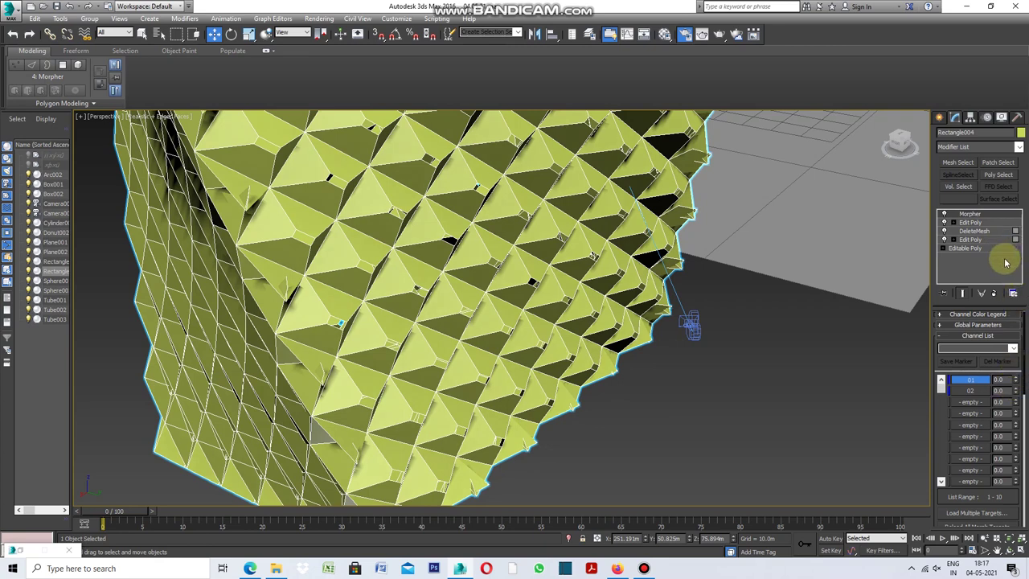
left_click(955, 118)
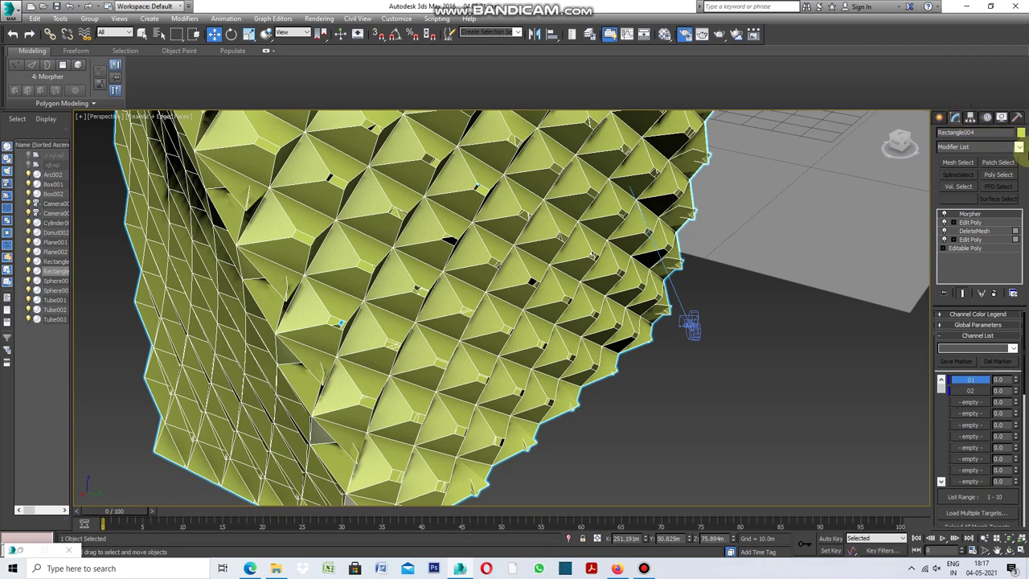
left_click(1018, 148)
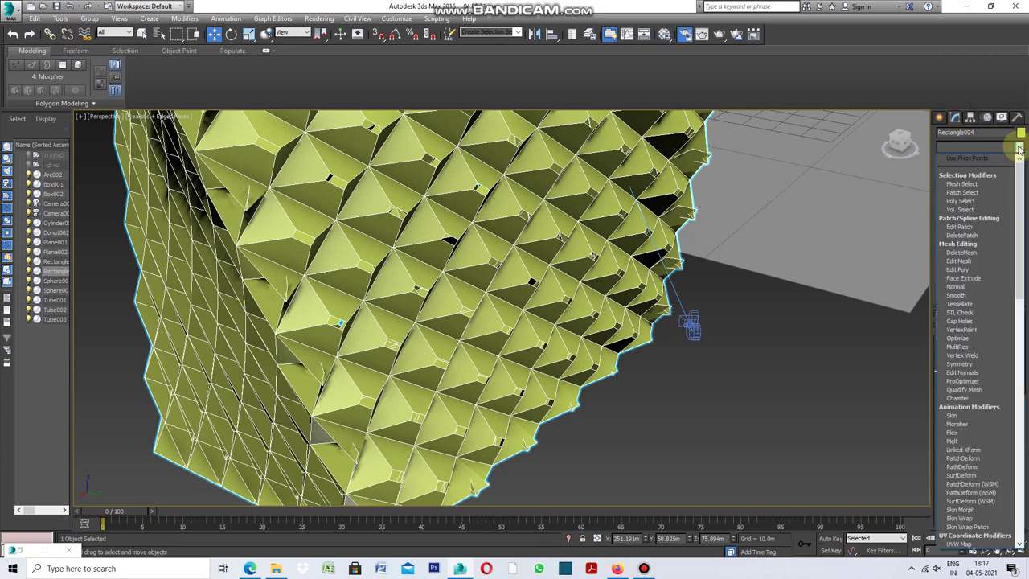
Add a Vol. Select modifier to the box with Vertex stack selection level
left_click(974, 211)
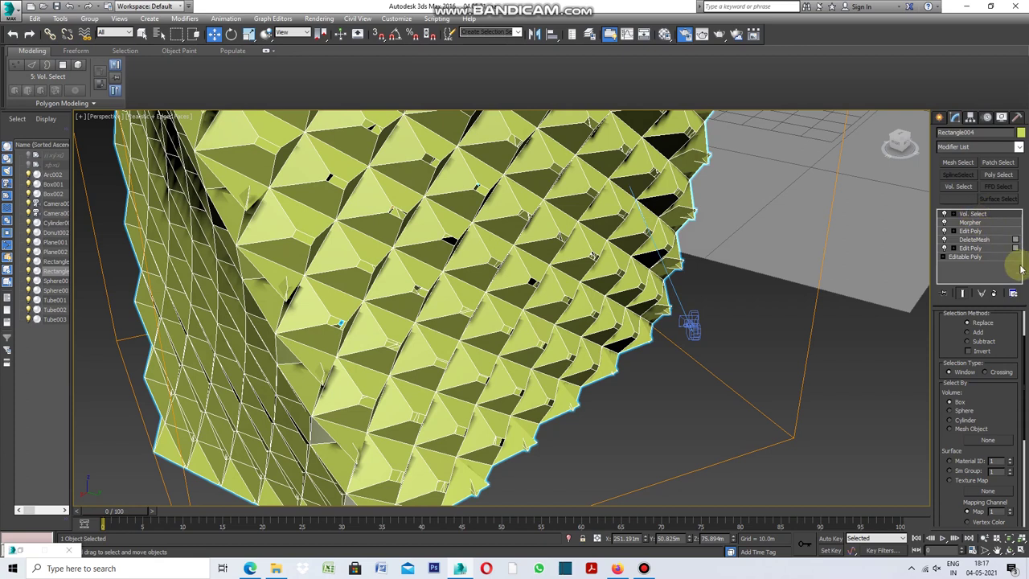
left_click(976, 344)
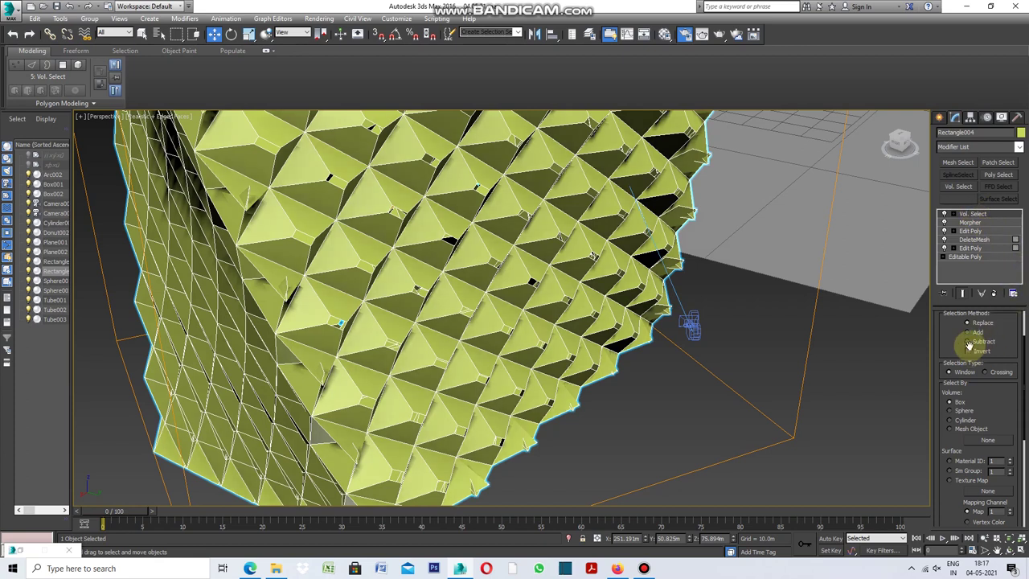
scroll(970, 344, "up", 2)
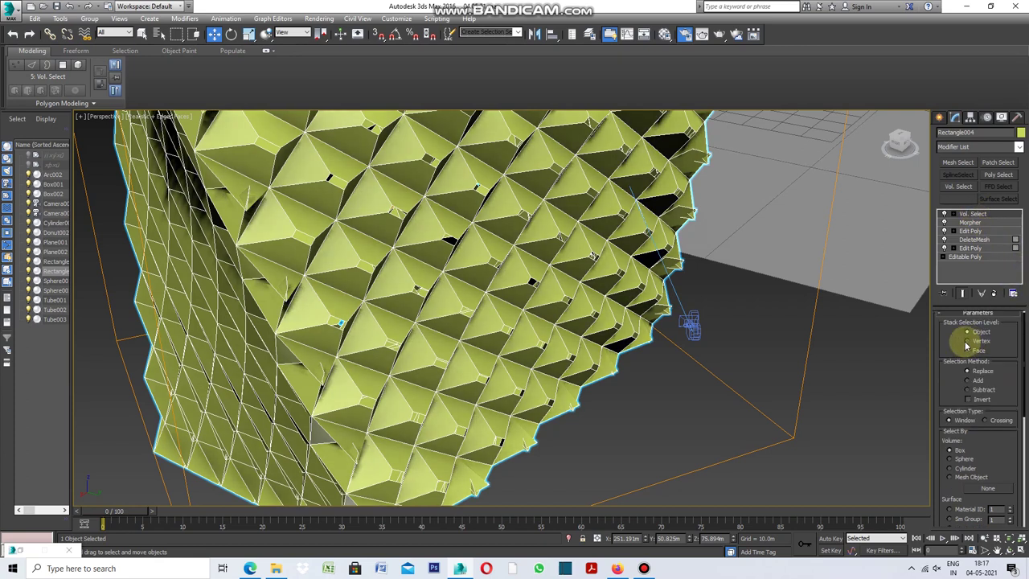
left_click(967, 342)
scroll(994, 364, "down", 1)
scroll(994, 364, "down", 1)
scroll(993, 364, "down", 1)
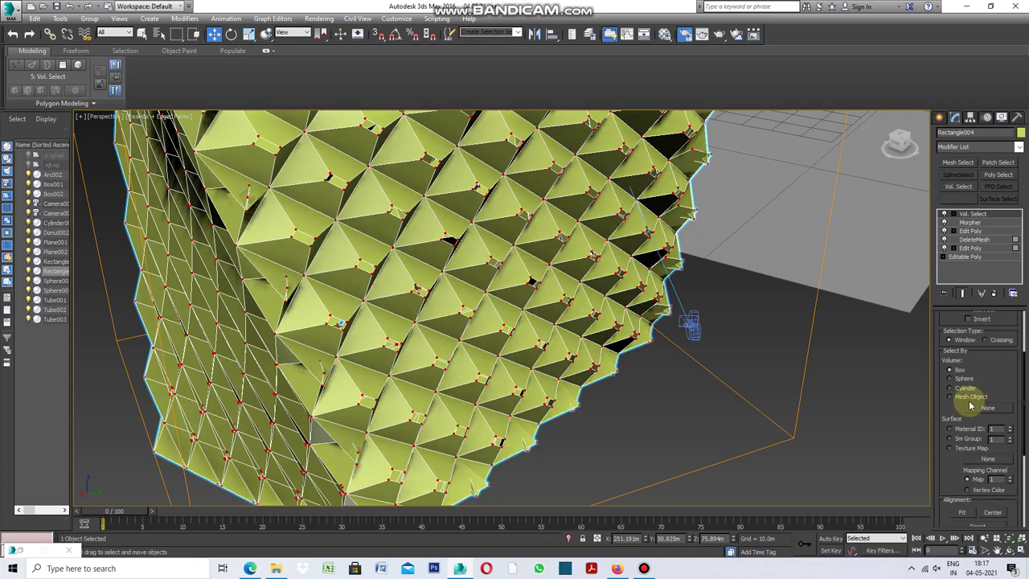
Set Vol. Select to use a Mesh Object volume with soft selection on, Falloff 20.0
left_click(953, 400)
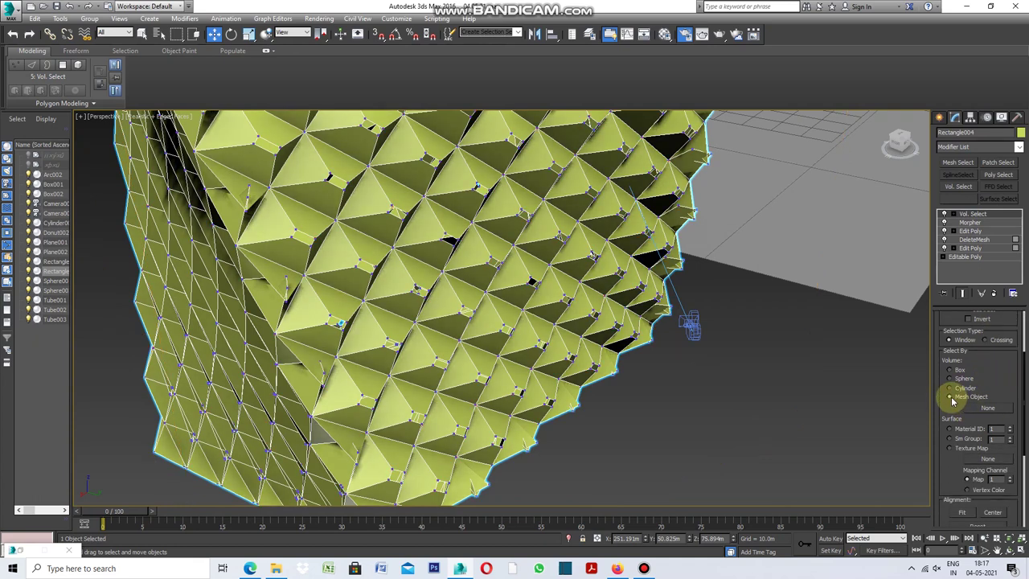
scroll(1002, 420, "down", 1)
scroll(1007, 421, "down", 1)
scroll(1004, 420, "down", 1)
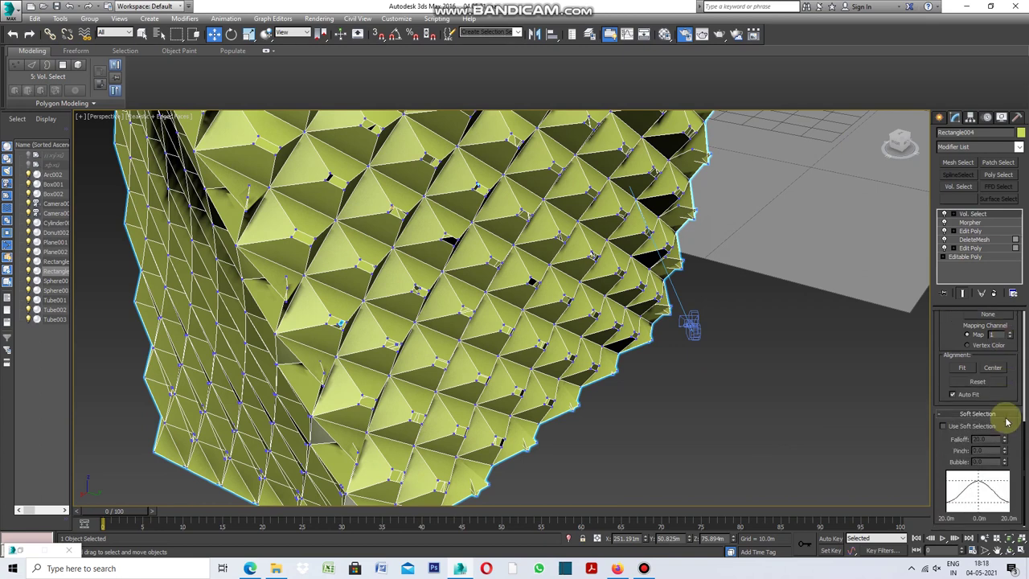
left_click(943, 426)
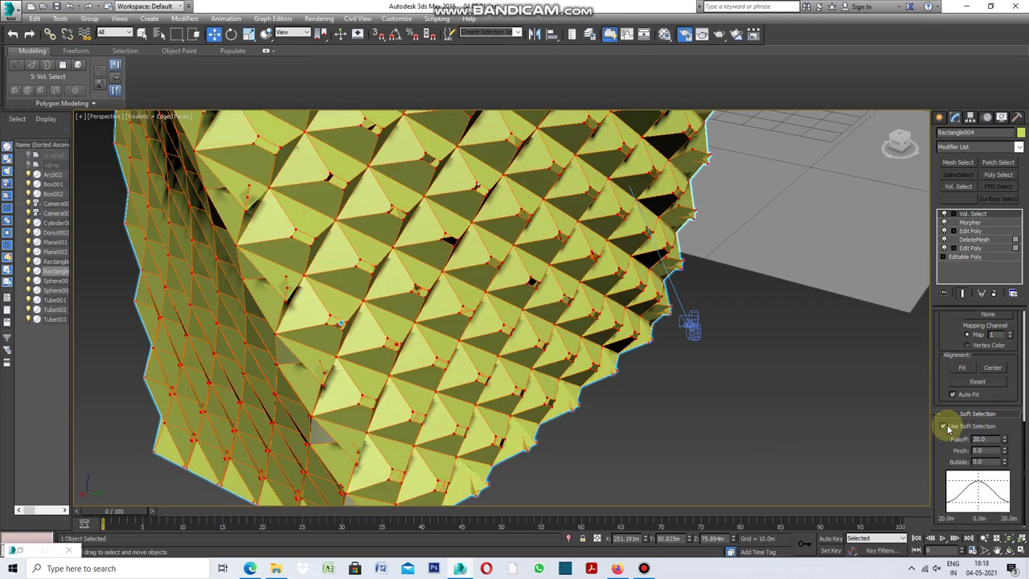
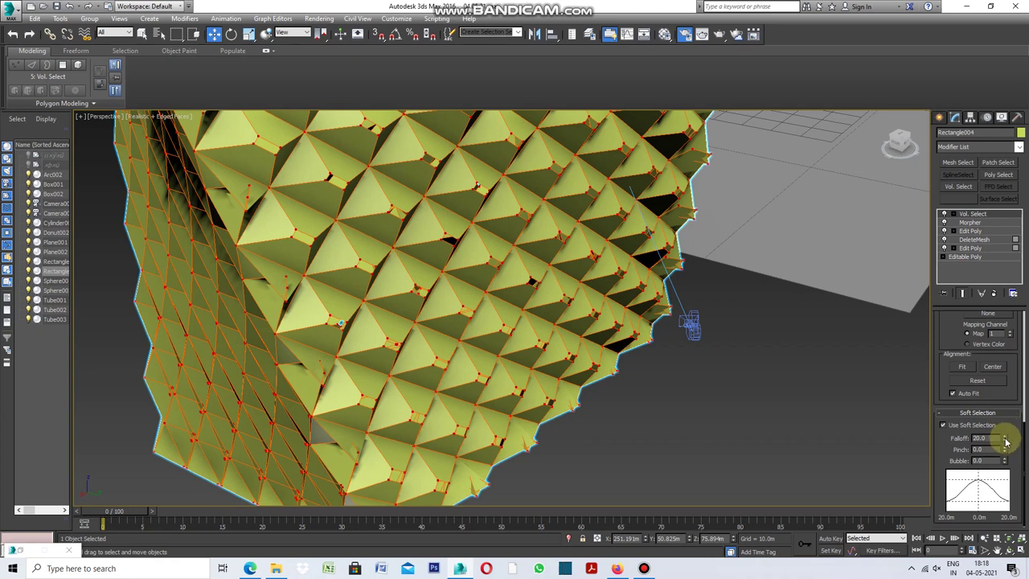
Lower the Vol. Select soft-selection Falloff from 20.0 to 8.0 and bring the whole cube into view
mouse_move(1005, 440)
left_mouse_down()
mouse_move(1005, 428)
mouse_move(1004, 467)
left_mouse_up()
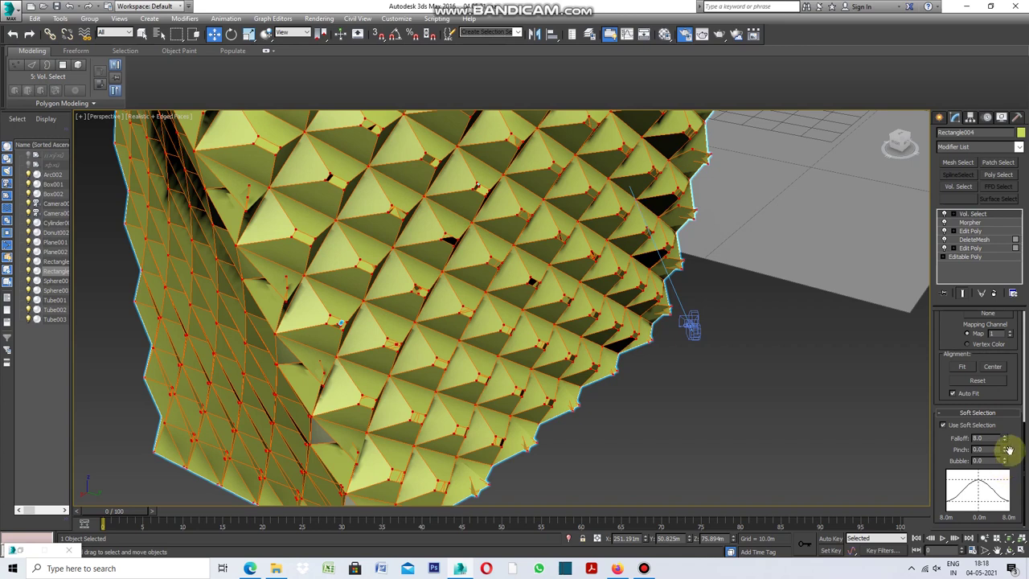
scroll(973, 367, "up", 1)
scroll(974, 370, "up", 2)
scroll(973, 367, "up", 1)
scroll(973, 368, "up", 1)
scroll(974, 368, "up", 2)
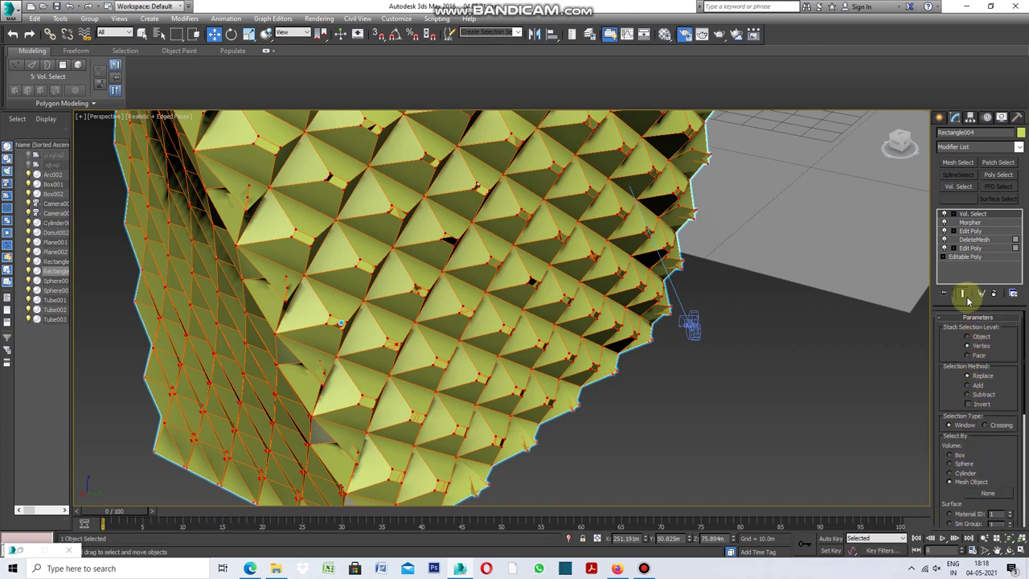
scroll(634, 372, "down", 4)
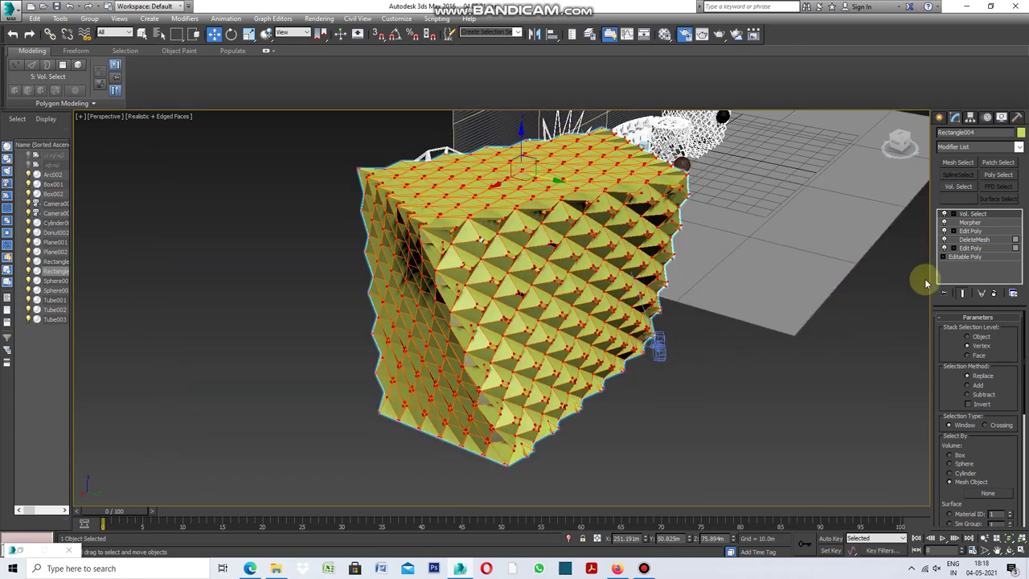
left_click(944, 118)
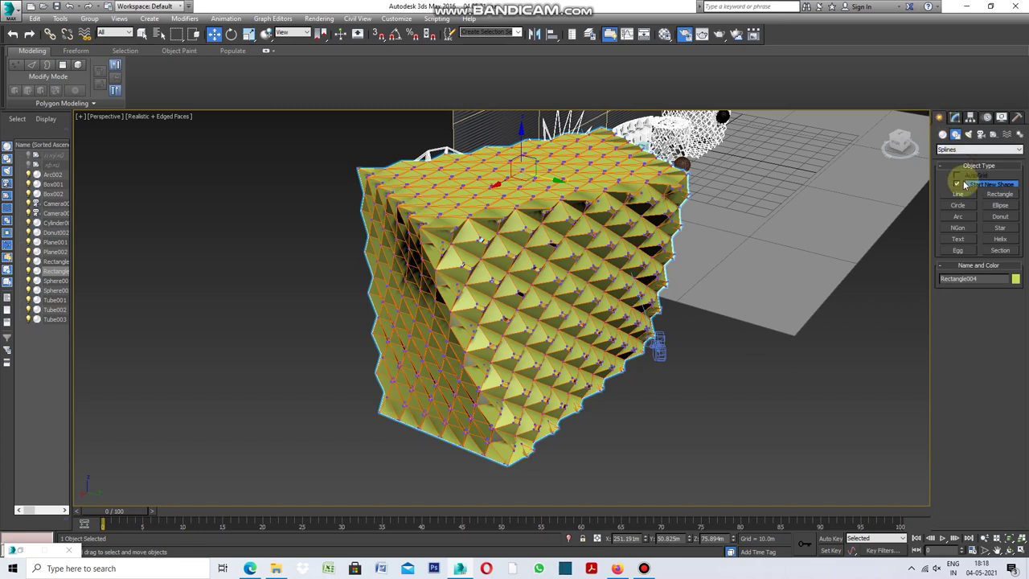
Create Sphere003, about 17.966m radius, beside the cube's lower front corner, then reselect the cube
left_click(943, 134)
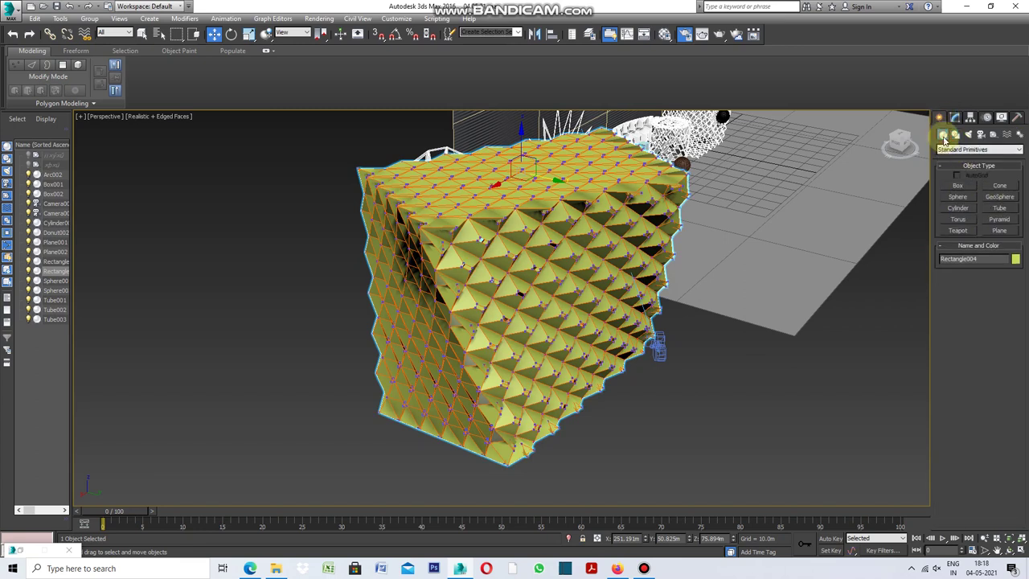
left_click(957, 197)
left_click_drag(638, 420, 616, 455)
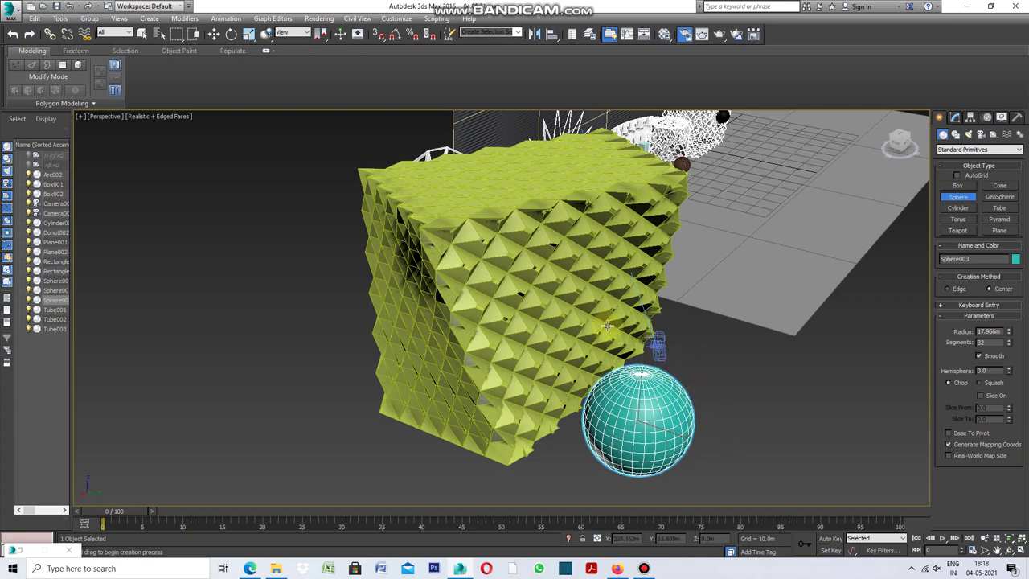
left_click(593, 302)
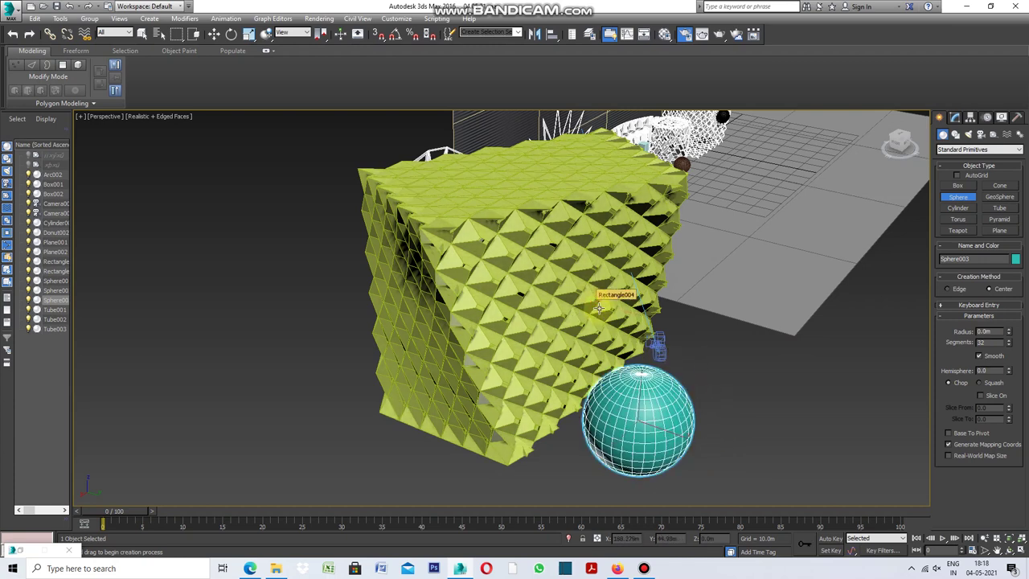
left_click(955, 117)
left_click(635, 242)
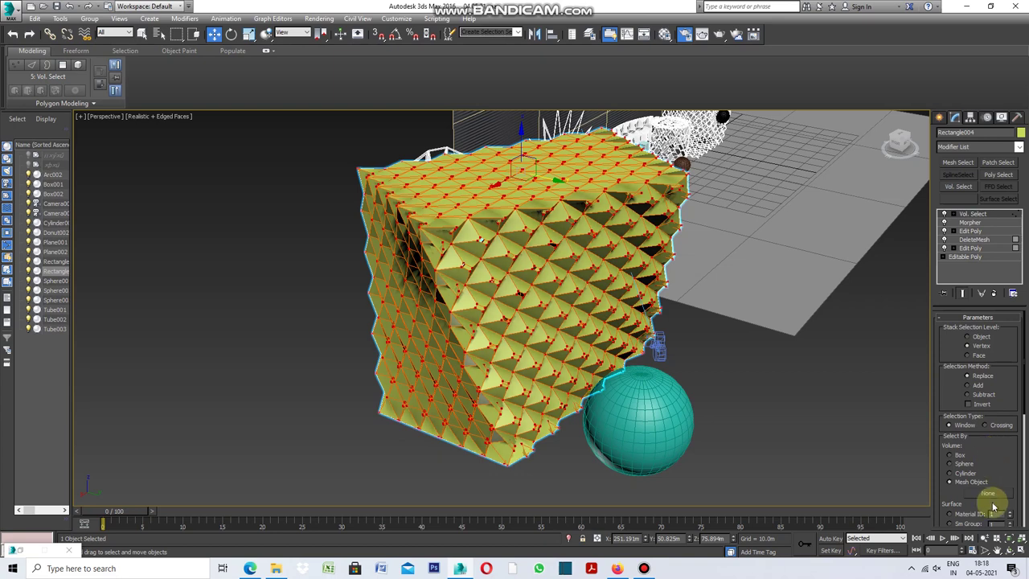
Set the Vol. Select Mesh Object to Sphere003
left_click(988, 493)
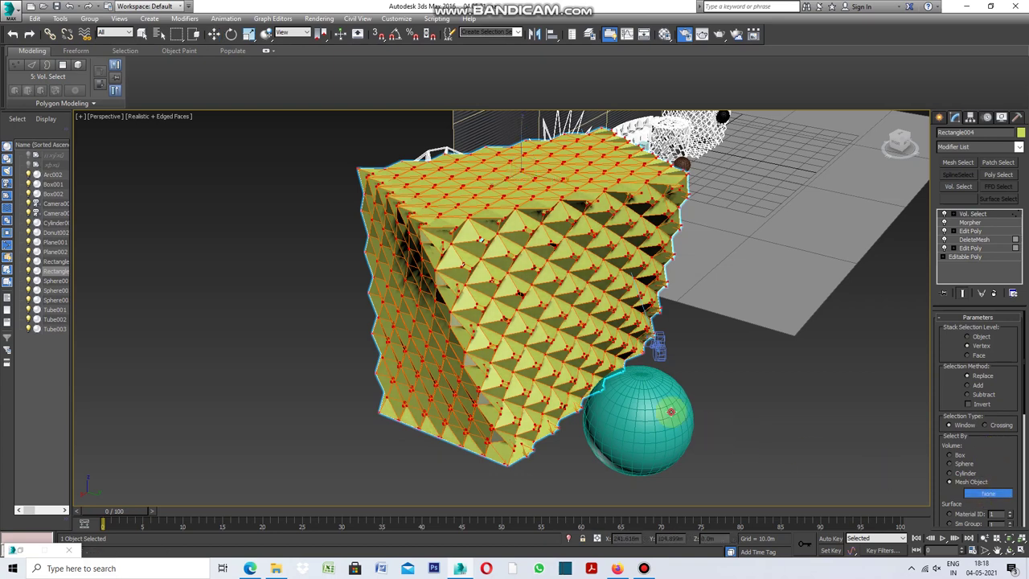
left_click(670, 410)
left_click(691, 392)
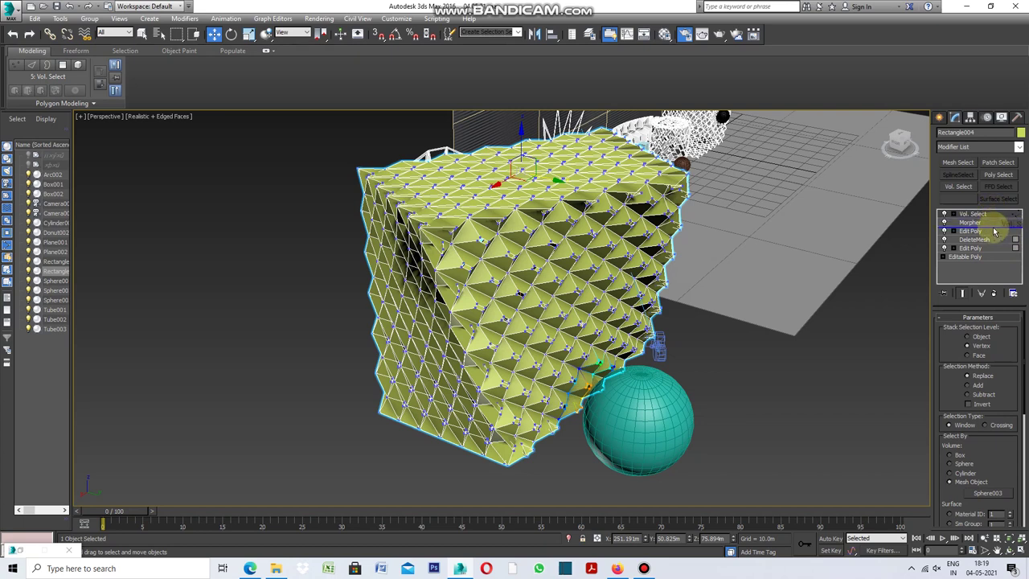
Place Morpher above Vol. Select and set Morpher channel 01 to 100.0
left_click_drag(995, 231, 992, 234)
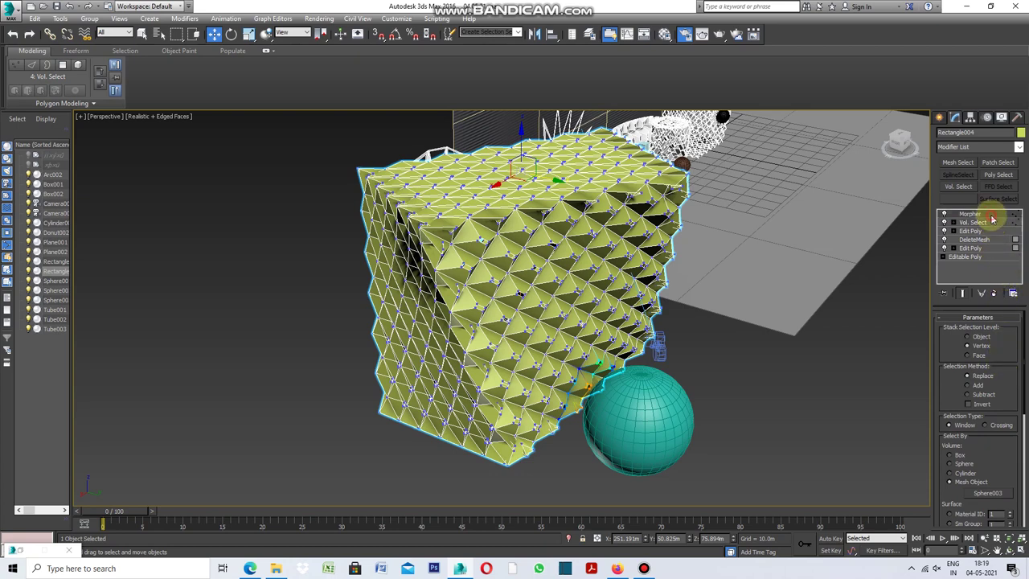
left_click(992, 215)
left_click_drag(1013, 360, 1014, 314)
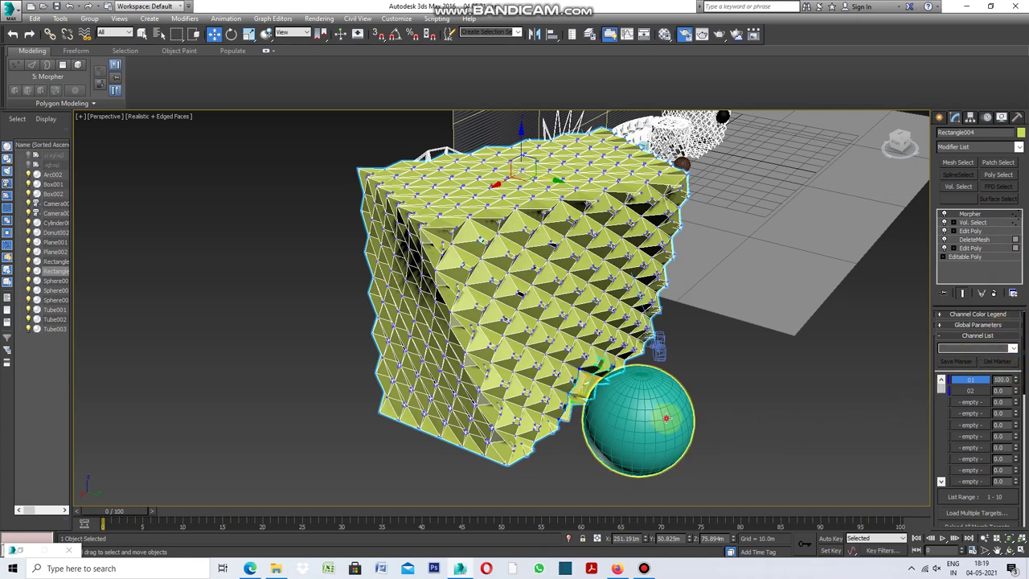
left_click(664, 418)
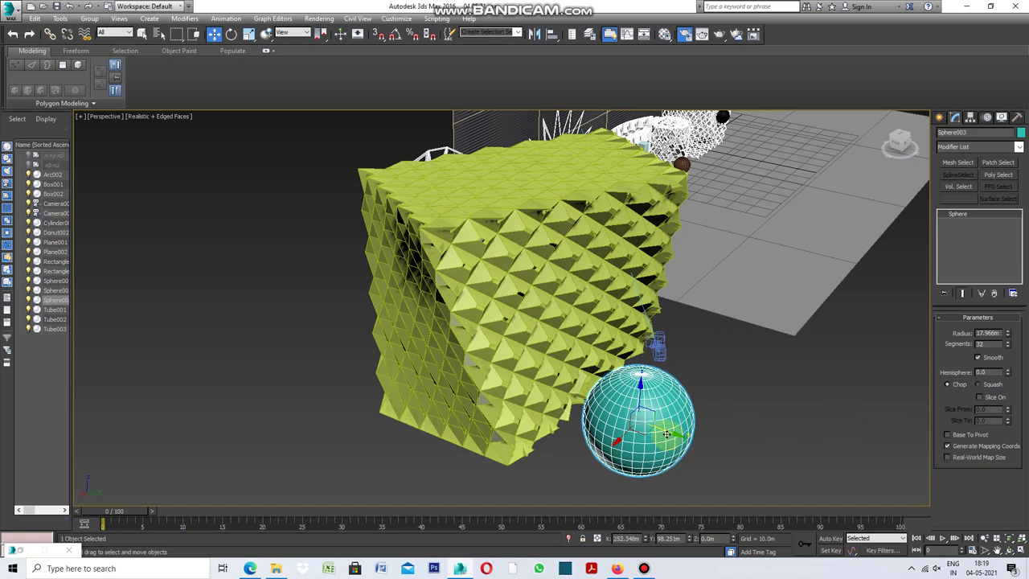
Move the sphere up beside the cube and set the cube's object colour to white
mouse_move(666, 434)
left_mouse_down()
mouse_move(619, 418)
mouse_move(697, 452)
mouse_move(660, 448)
mouse_move(672, 453)
left_mouse_up()
mouse_move(648, 413)
left_mouse_down()
mouse_move(644, 300)
mouse_move(634, 434)
left_mouse_up()
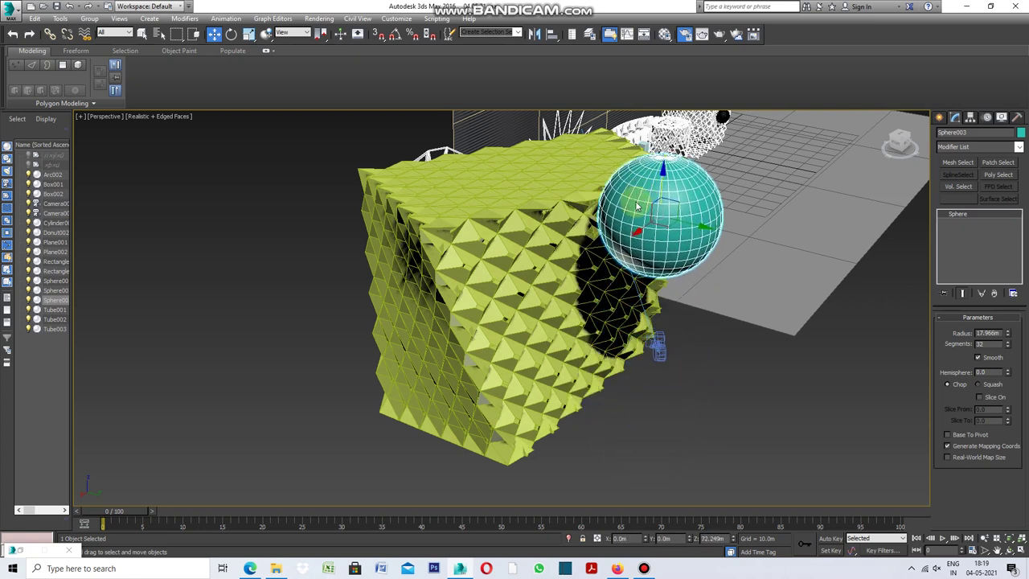
left_click(536, 360)
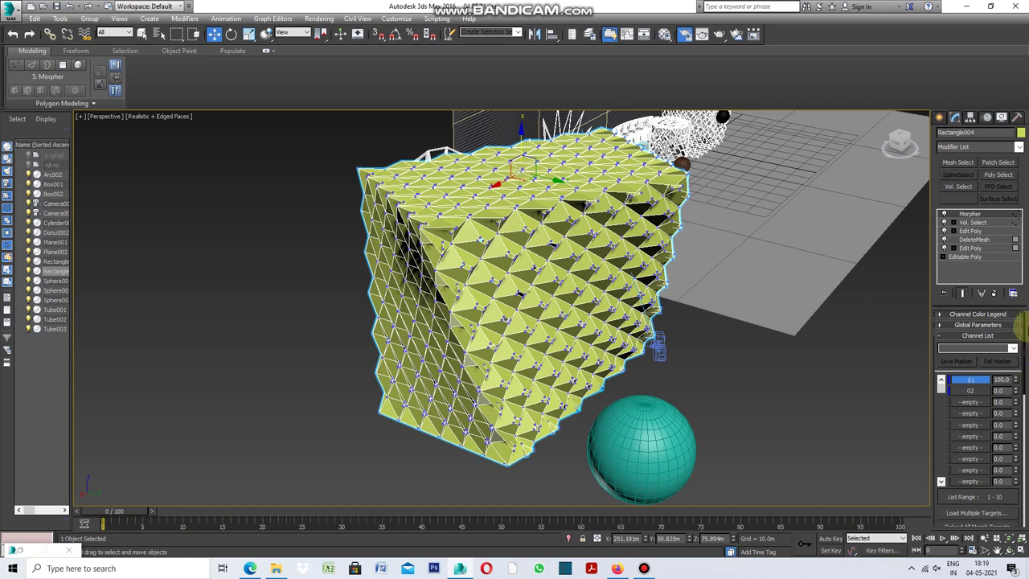
left_click(1020, 133)
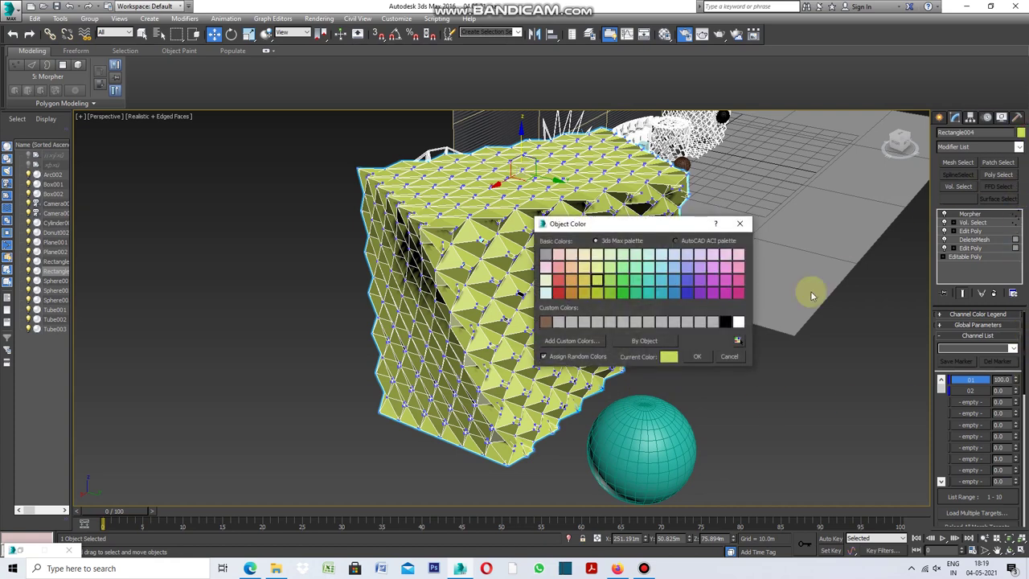
left_click(738, 321)
left_click(698, 359)
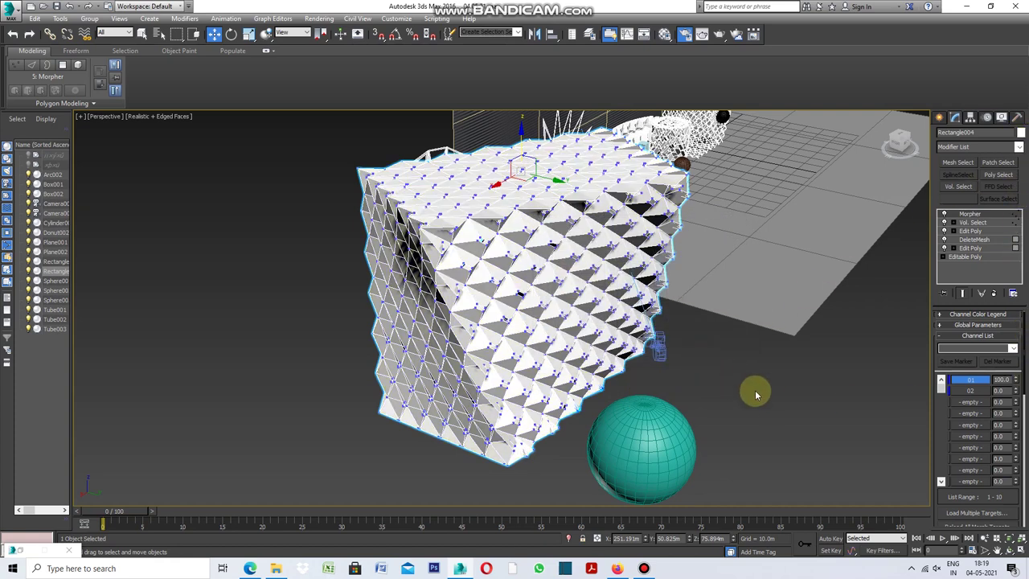
left_click(759, 392)
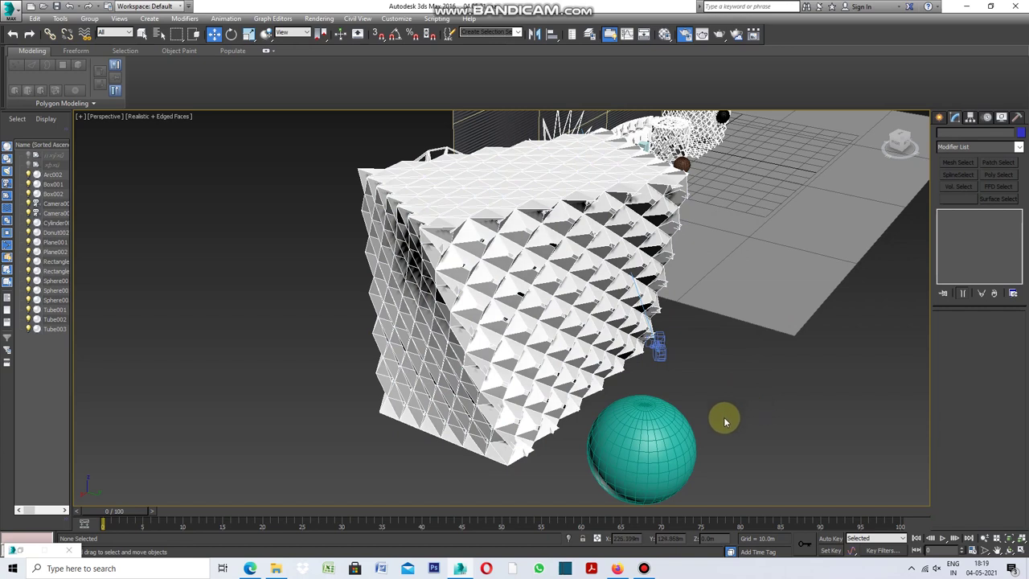
Move the teal sphere so it partly intersects the cube's lower front corner
left_click(653, 456)
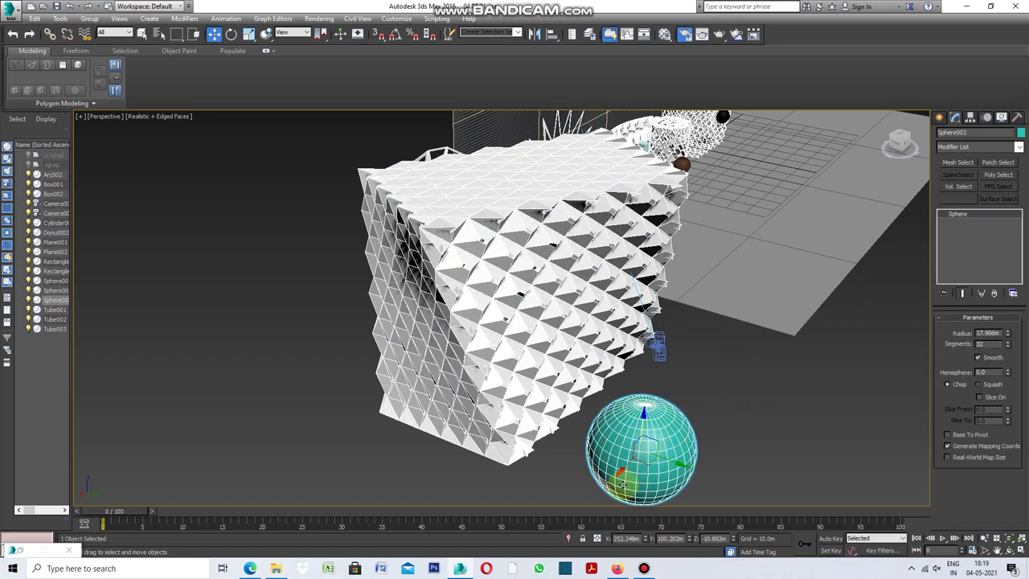
left_click_drag(667, 460, 609, 455)
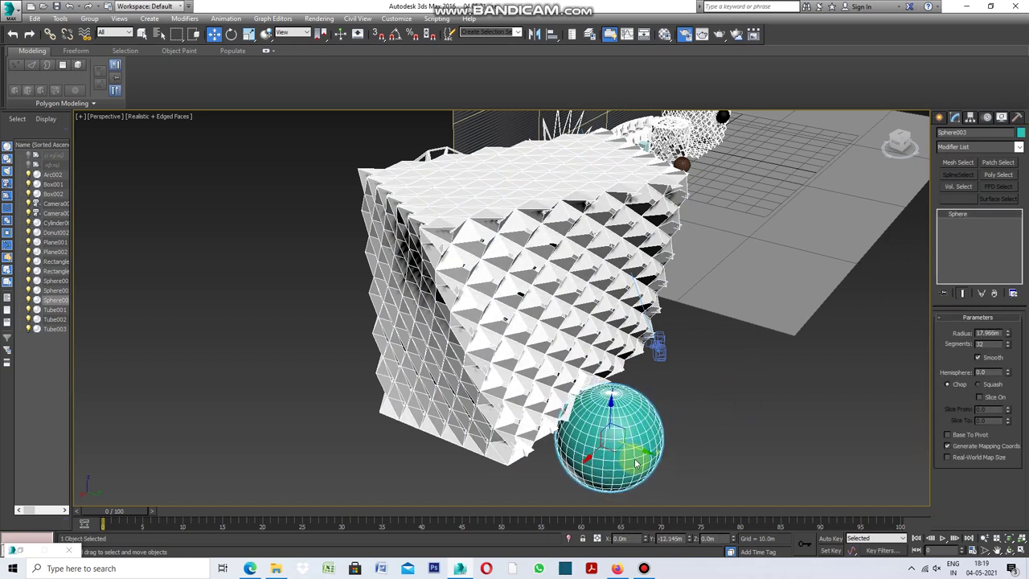
mouse_move(582, 406)
left_mouse_down()
mouse_move(574, 195)
mouse_move(572, 361)
left_mouse_up()
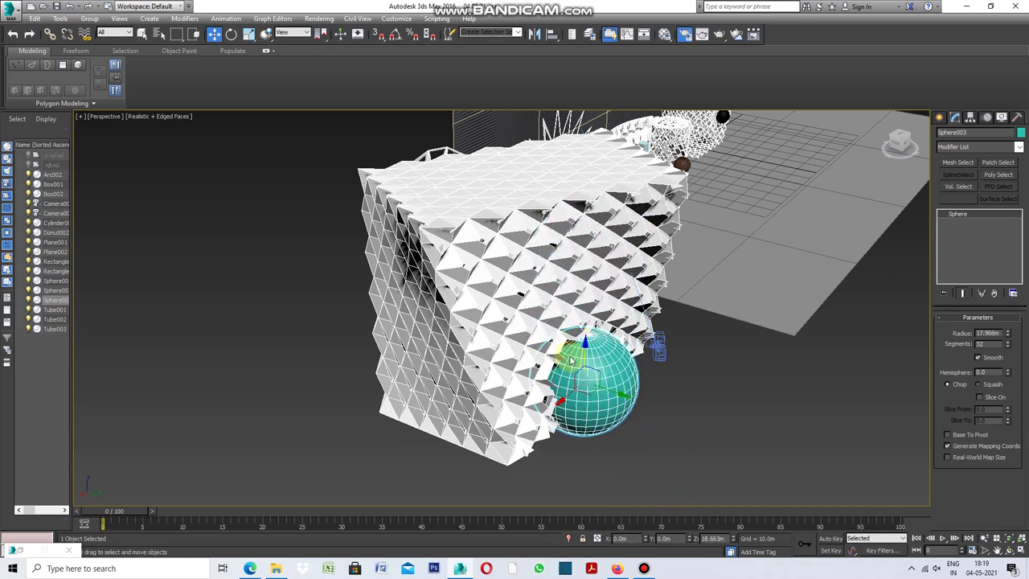
Raise the cube's Vol. Select soft-selection Falloff to 27.28
left_click(635, 266)
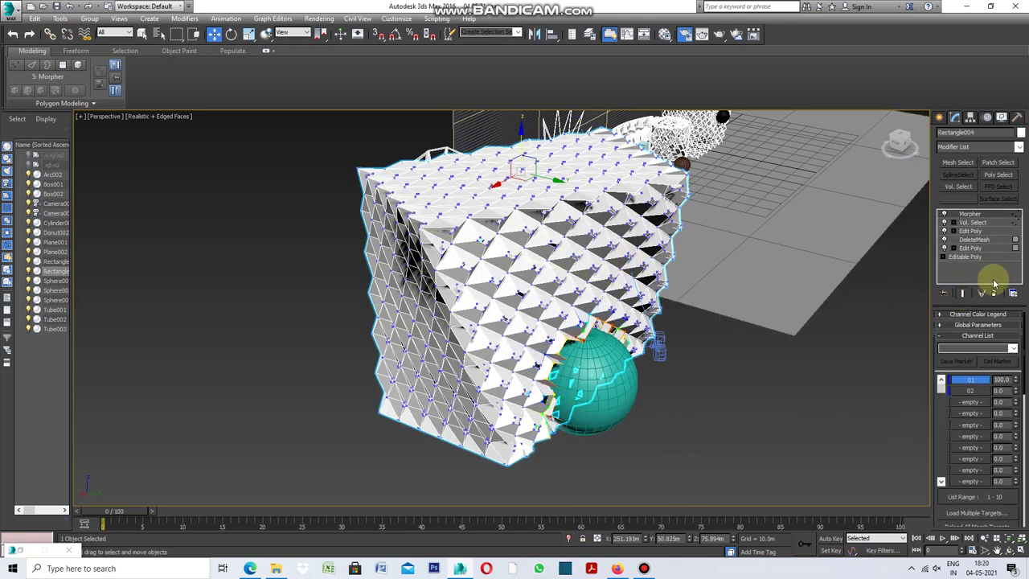
left_click(986, 224)
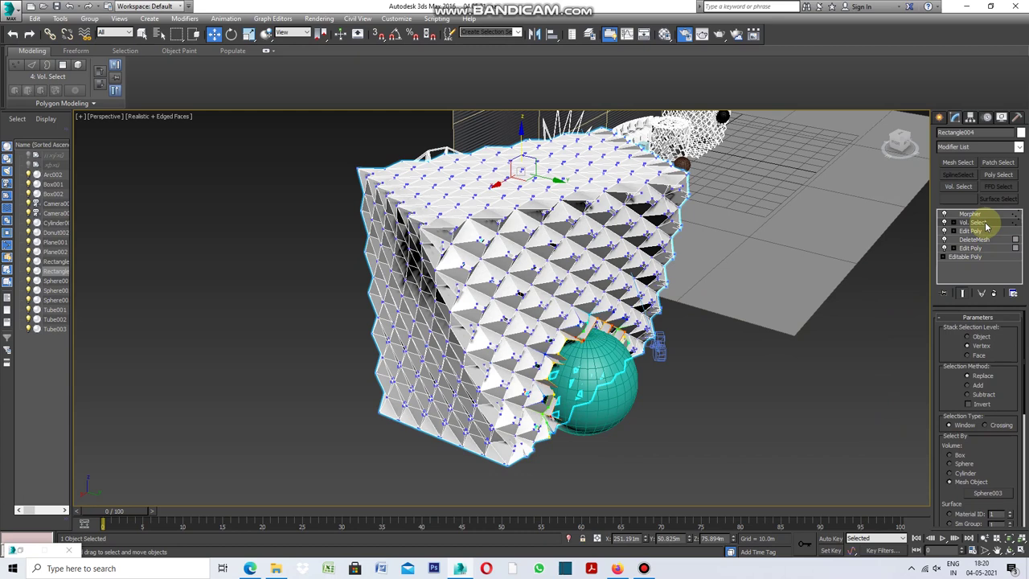
scroll(1005, 438, "down", 2)
scroll(995, 443, "down", 2)
left_click_drag(1025, 409, 1020, 472)
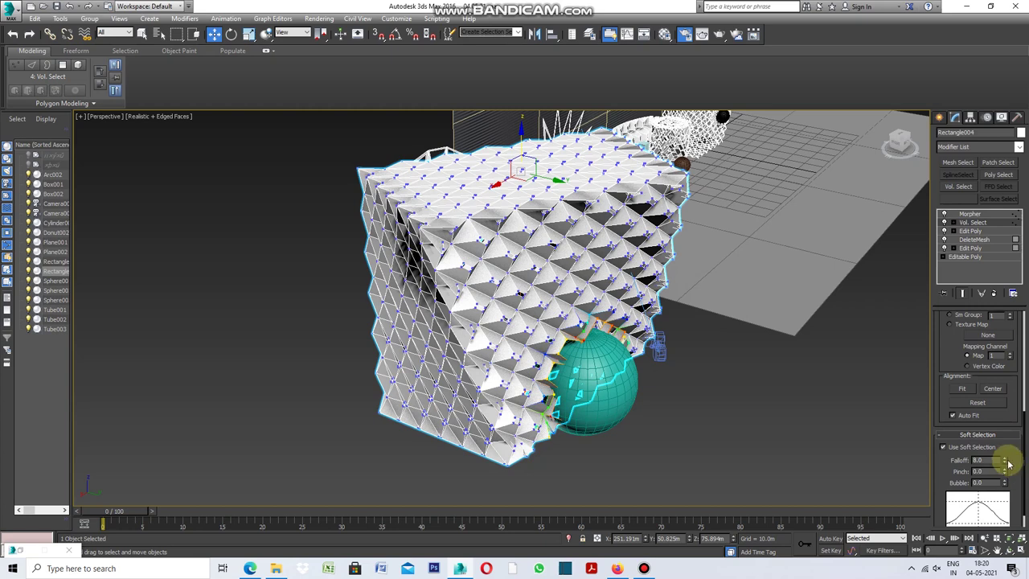
left_click_drag(1004, 460, 987, 322)
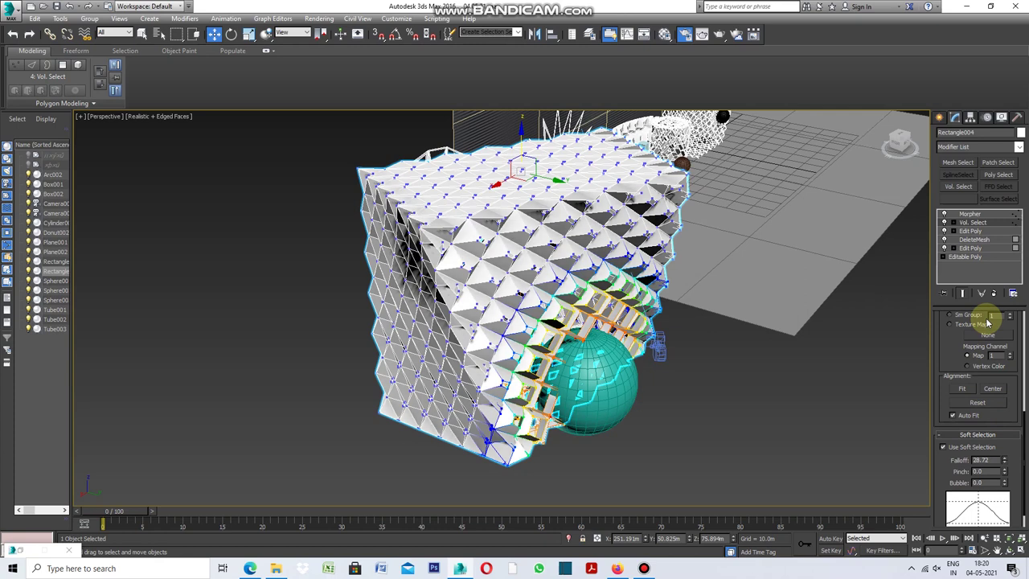
mouse_move(987, 322)
left_mouse_down()
mouse_move(1007, 495)
mouse_move(1011, 333)
left_mouse_up()
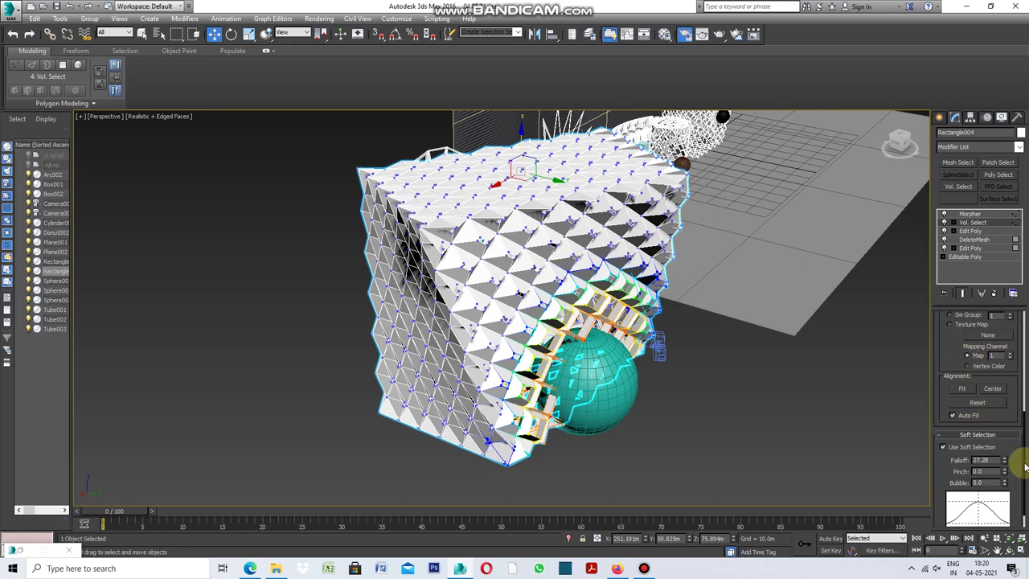
Tick Invert on the sphere-driven volume selection so the panels open into a lattice
scroll(994, 394, "up", 3)
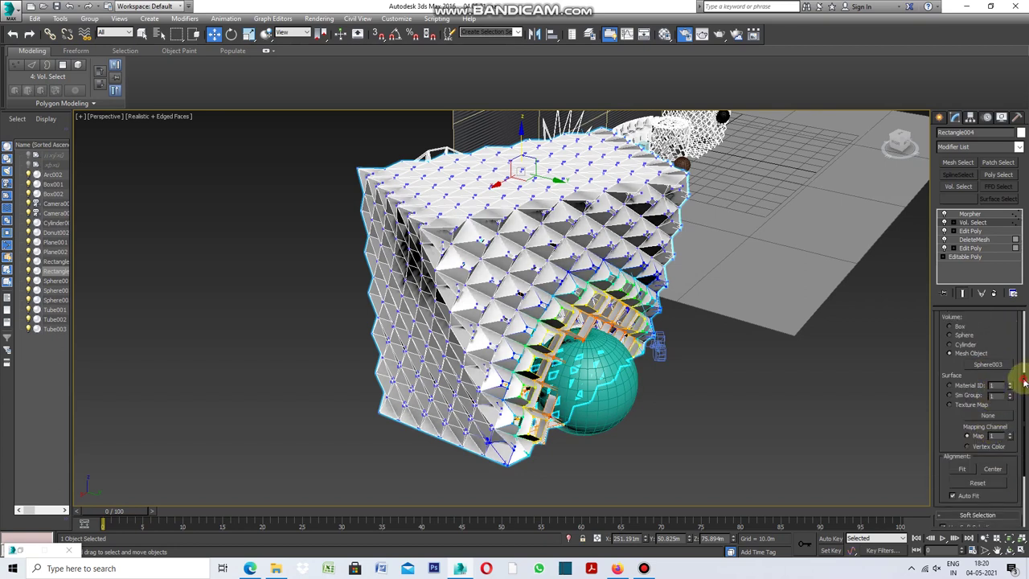
left_click_drag(1024, 385, 1019, 335)
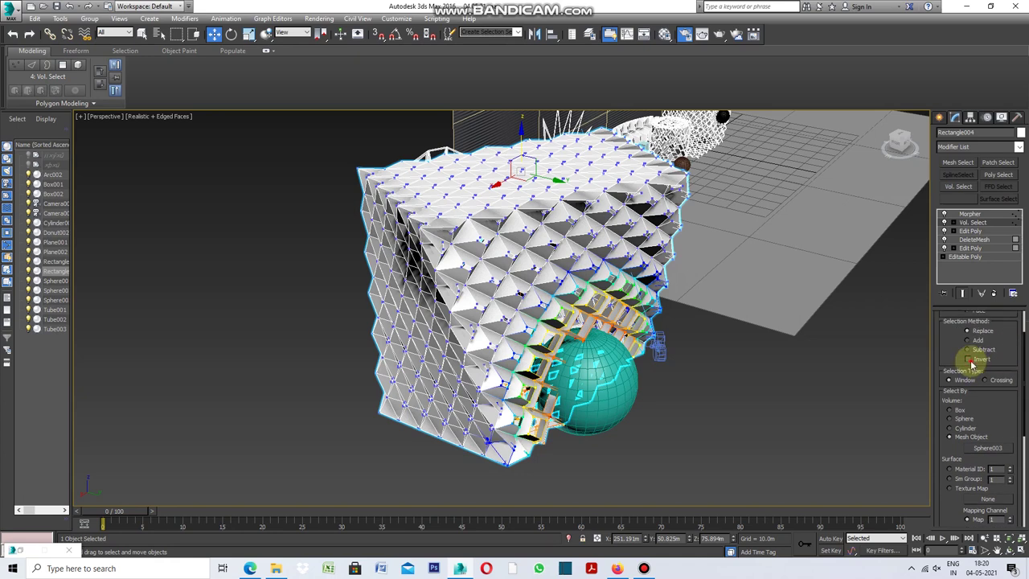
left_click(971, 362)
left_click(836, 411)
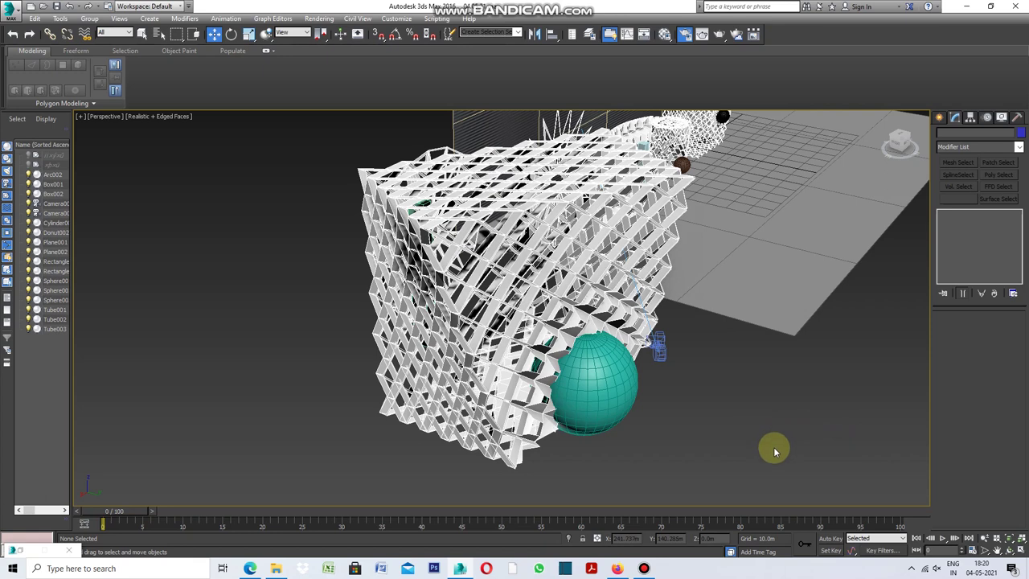
Move the teal sphere up into the lattice cube
left_click(595, 369)
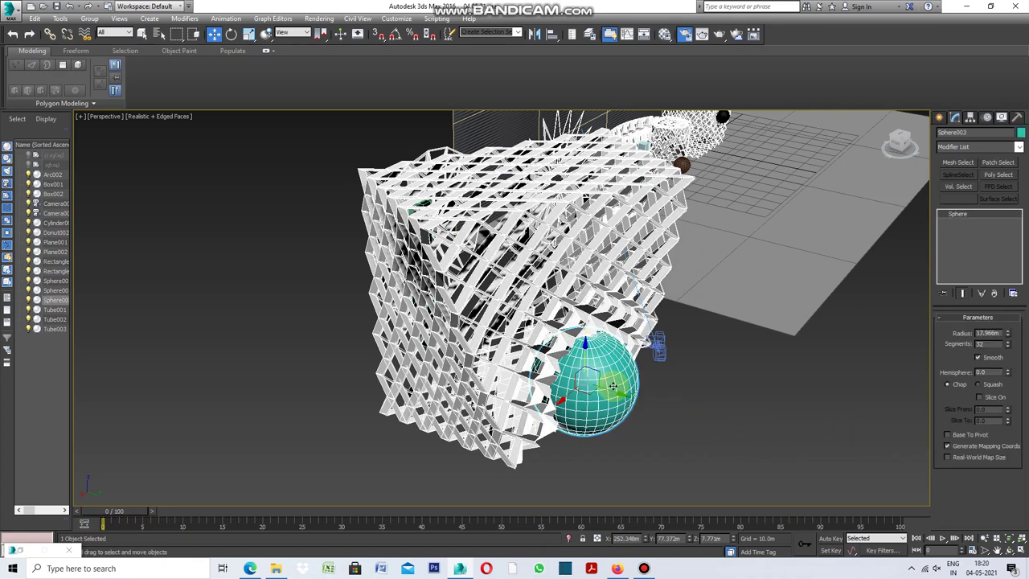
left_click_drag(586, 363, 592, 268)
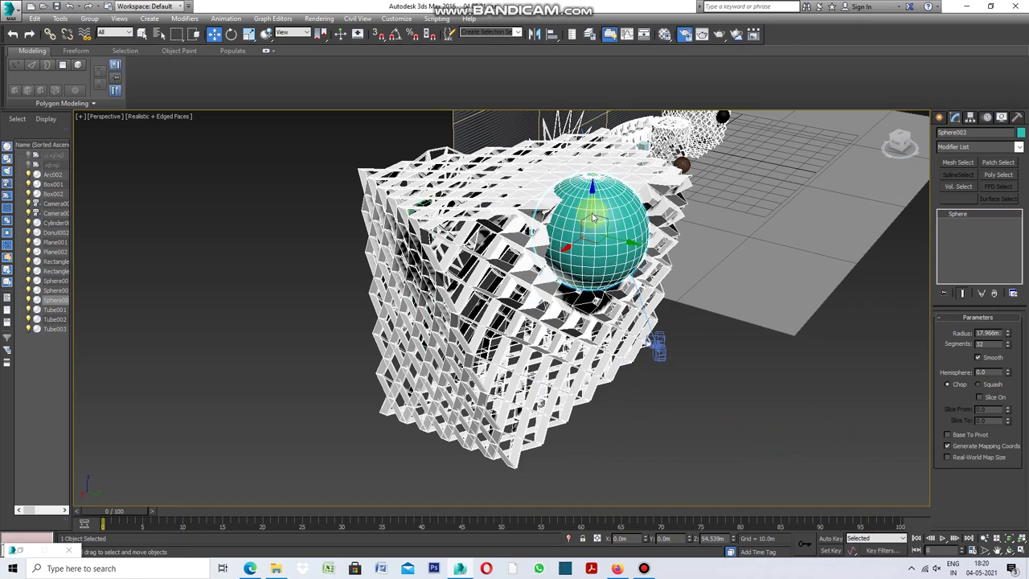
mouse_move(593, 268)
left_mouse_down()
mouse_move(595, 324)
mouse_move(609, 239)
mouse_move(610, 382)
mouse_move(617, 275)
left_mouse_up()
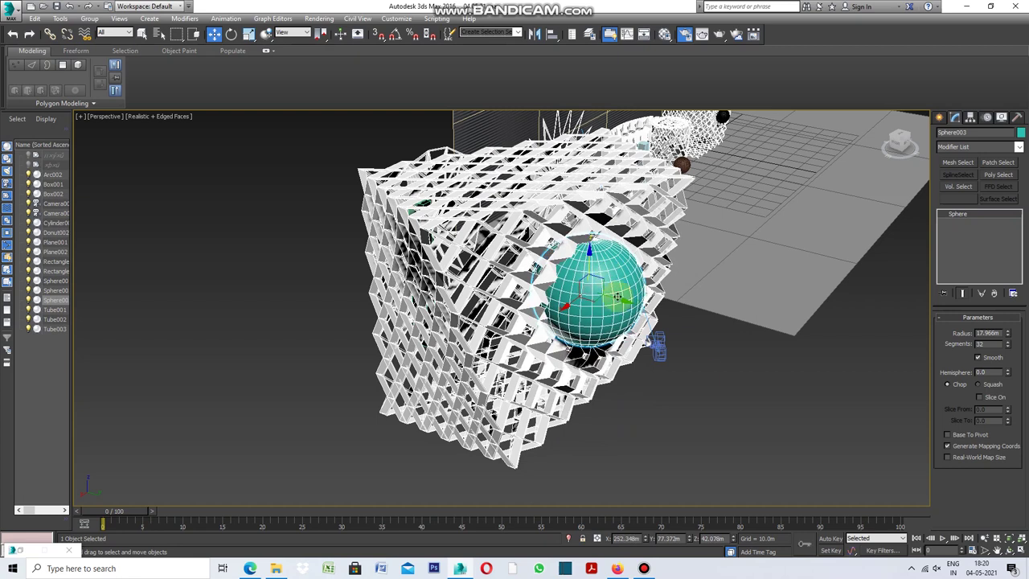
Orbit the view and drag the sphere down-left through the lattice toward the cube's middle
left_click(1007, 552)
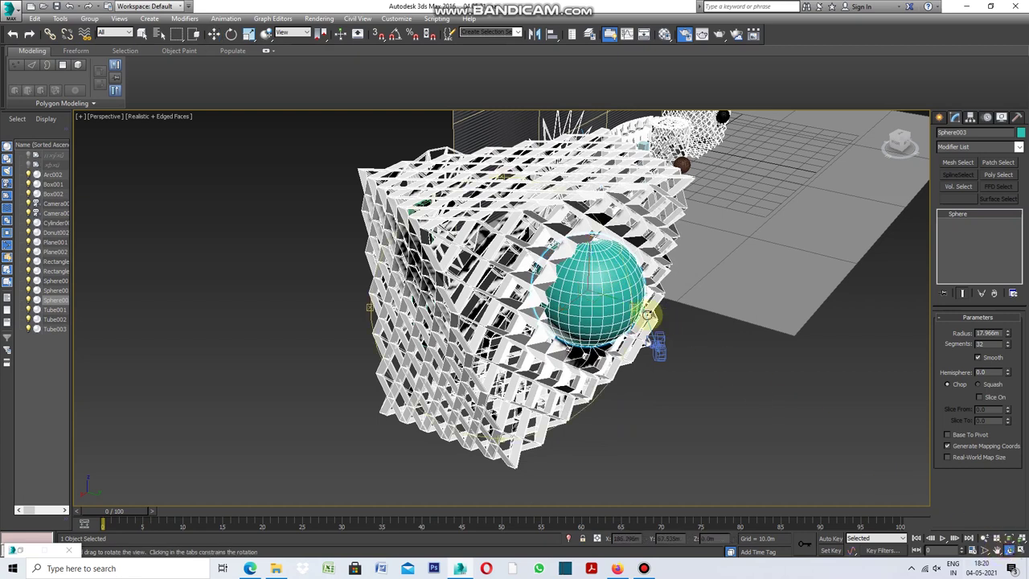
mouse_move(368, 312)
left_mouse_down()
mouse_move(345, 300)
mouse_move(363, 309)
left_mouse_up()
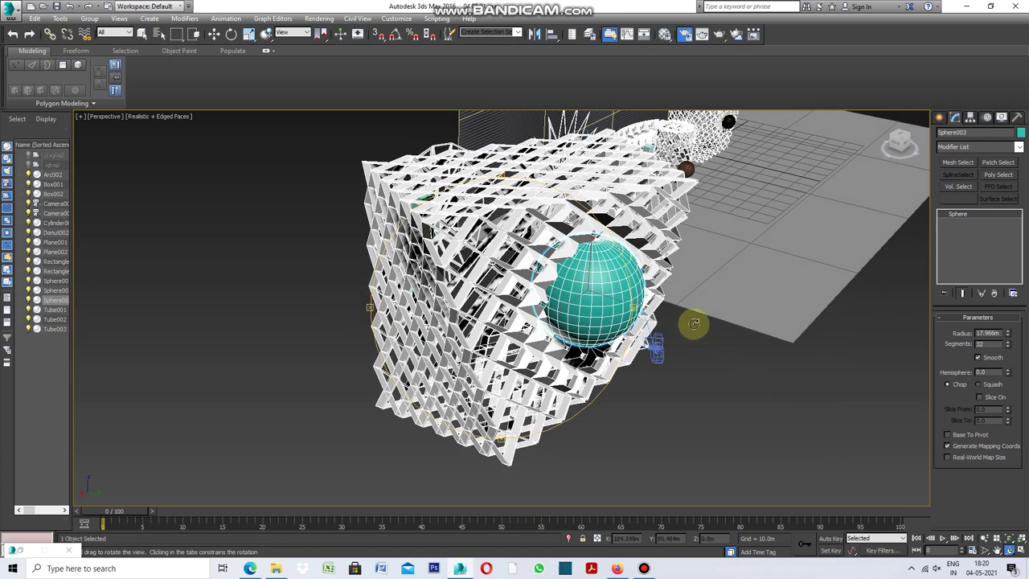
left_click_drag(638, 302, 635, 305)
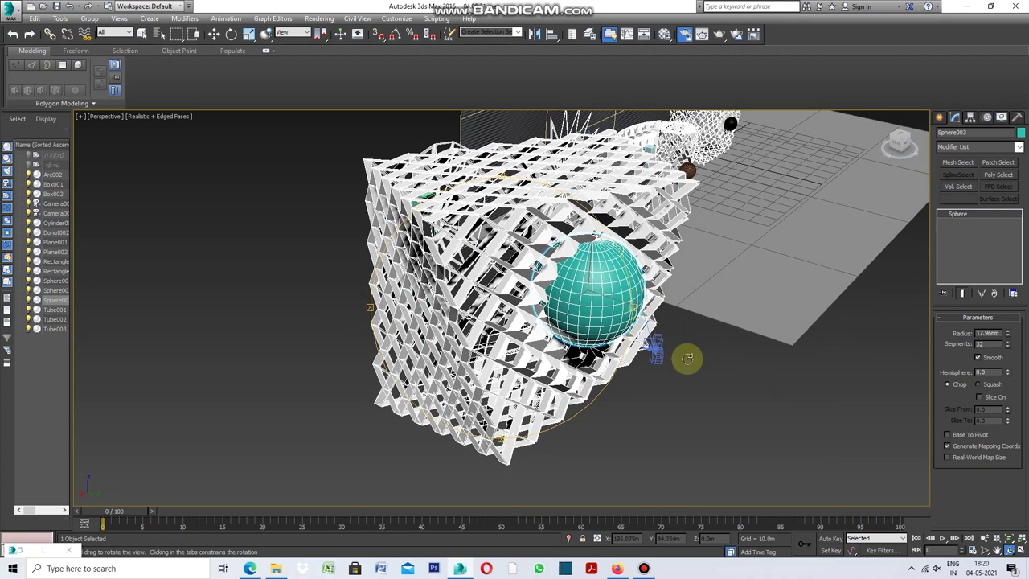
left_click(215, 36)
mouse_move(568, 305)
left_mouse_down()
mouse_move(349, 375)
mouse_move(493, 341)
mouse_move(554, 309)
mouse_move(636, 300)
mouse_move(625, 295)
mouse_move(561, 374)
mouse_move(499, 383)
mouse_move(616, 356)
left_mouse_up()
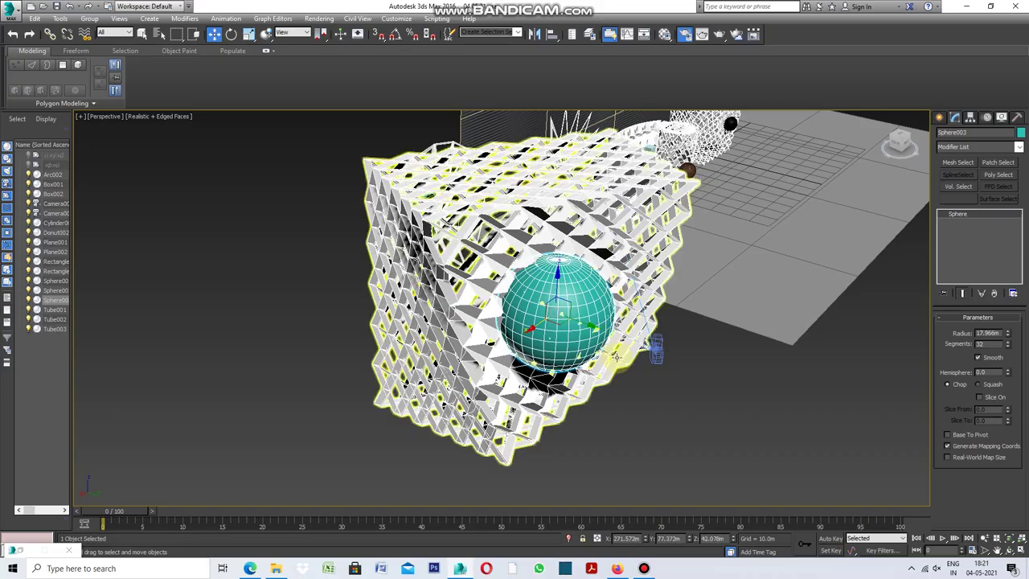